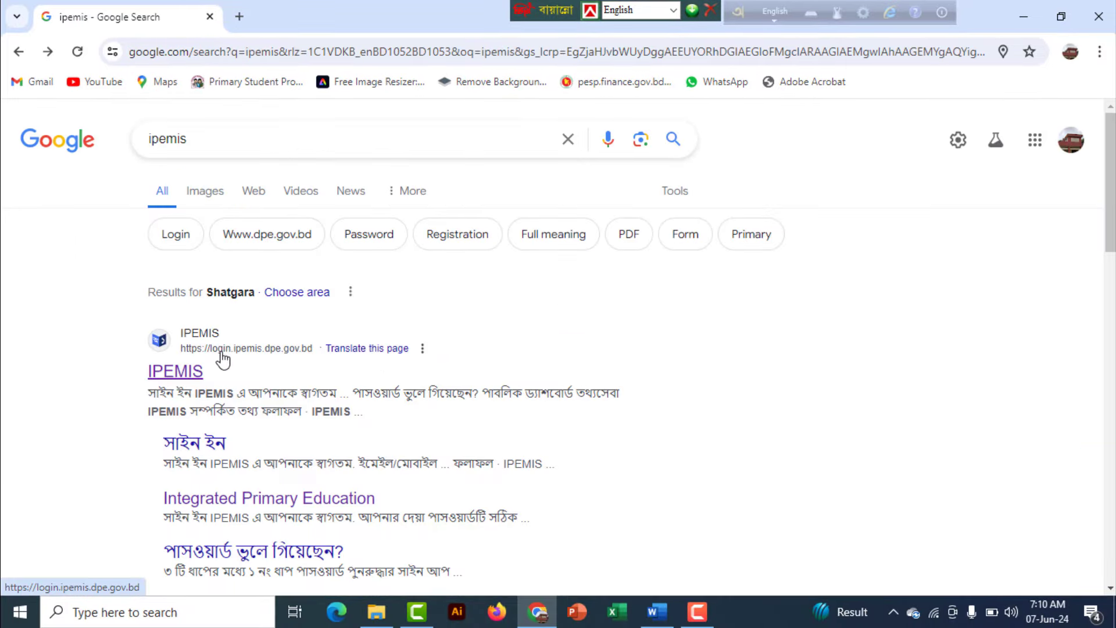
- Open the IPEMIS login page from the search results and sign in with the credentials already filled in
left_click(197, 349)
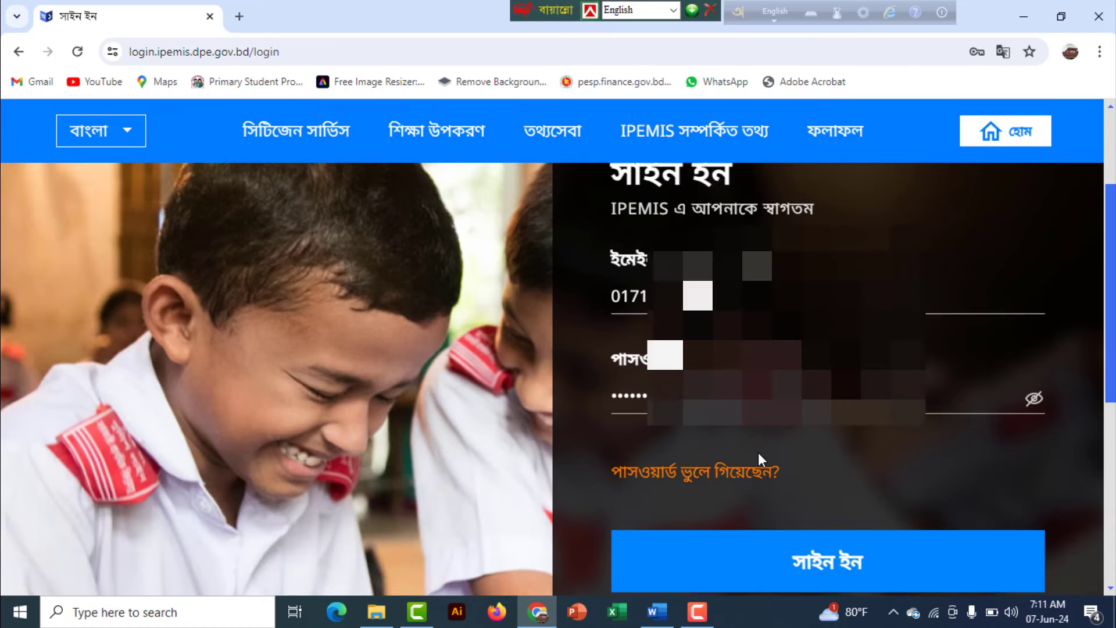
scroll(758, 452, "up", 1)
scroll(844, 541, "down", 1)
left_click(847, 555)
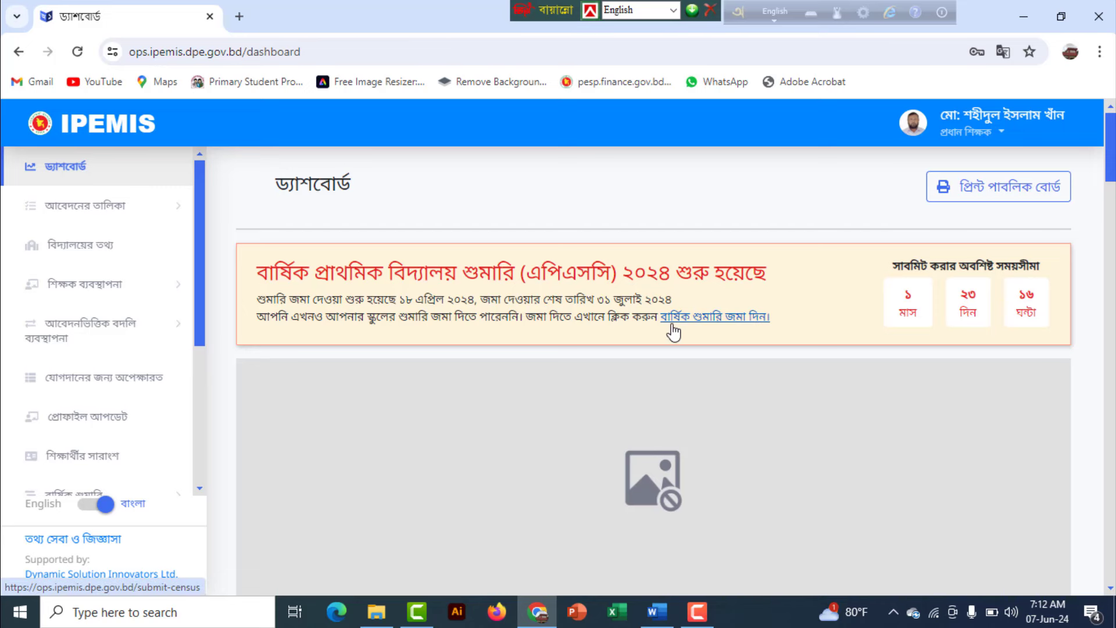
- Open the 2024 annual primary school census from the dashboard notice and start its form
left_click(709, 324)
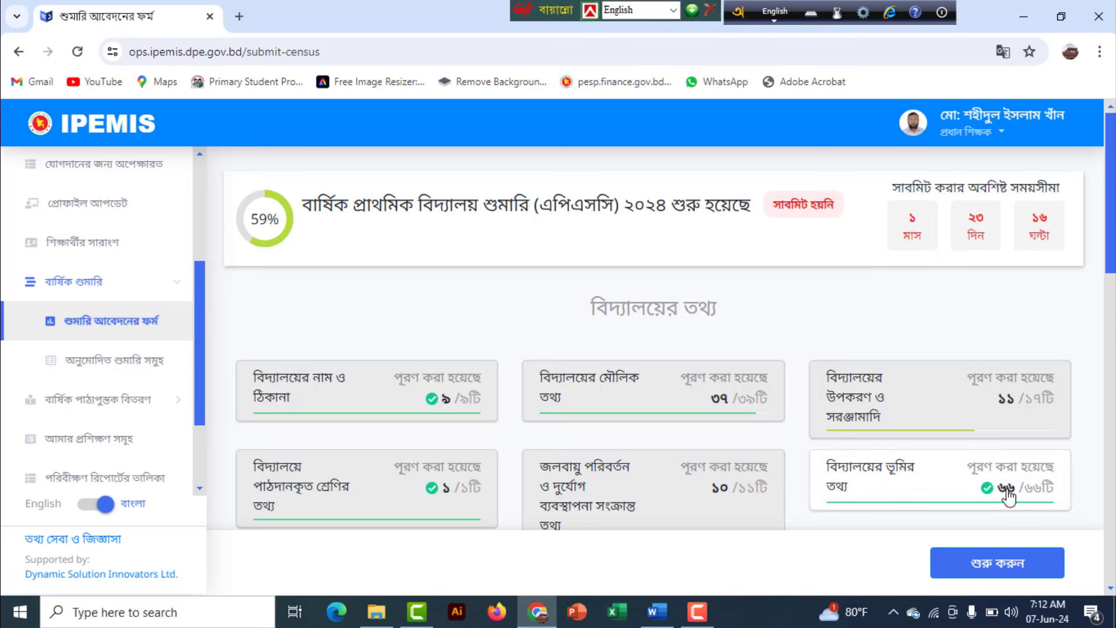
left_click(953, 567)
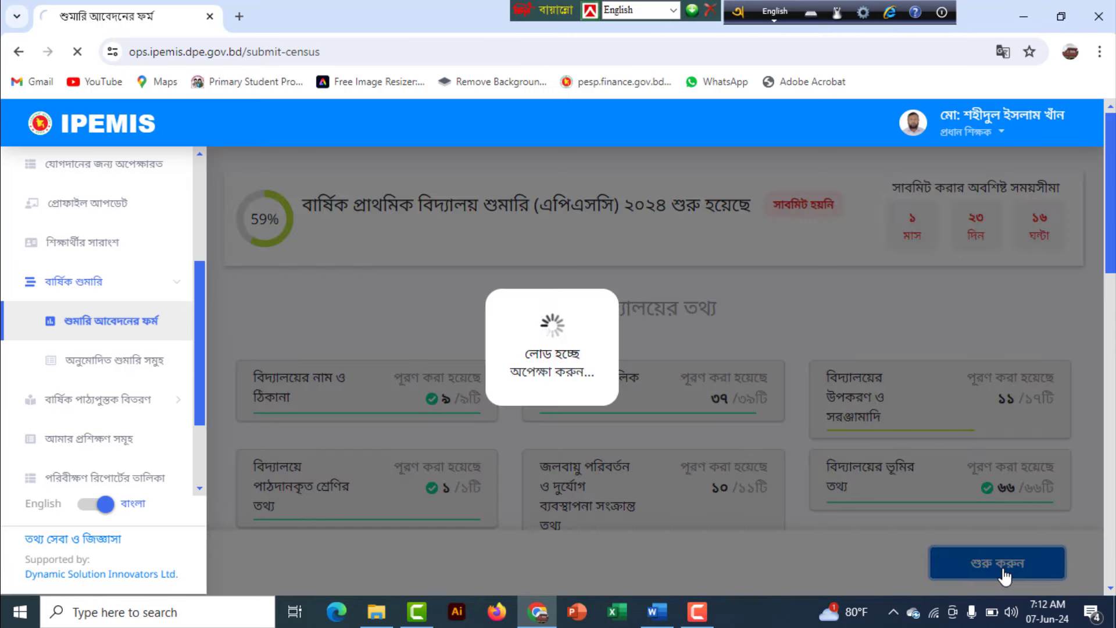
scroll(562, 373, "down", 2)
scroll(563, 372, "up", 3)
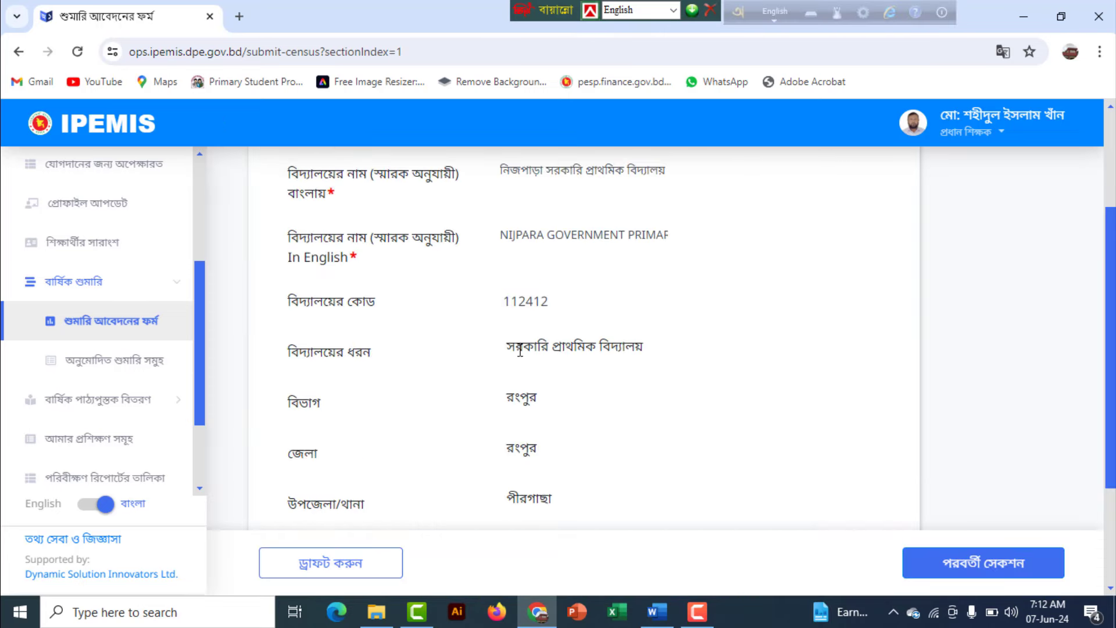
- Advance to the basic school information section and answer হয় না to multiple schools operating on the same campus
left_click(971, 559)
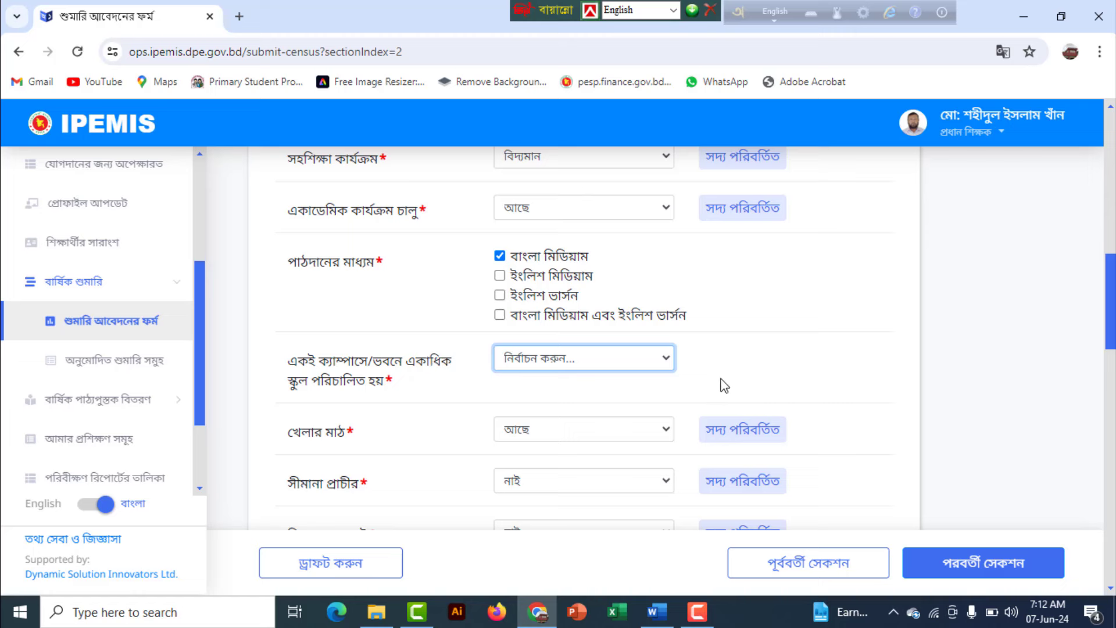
left_click(665, 361)
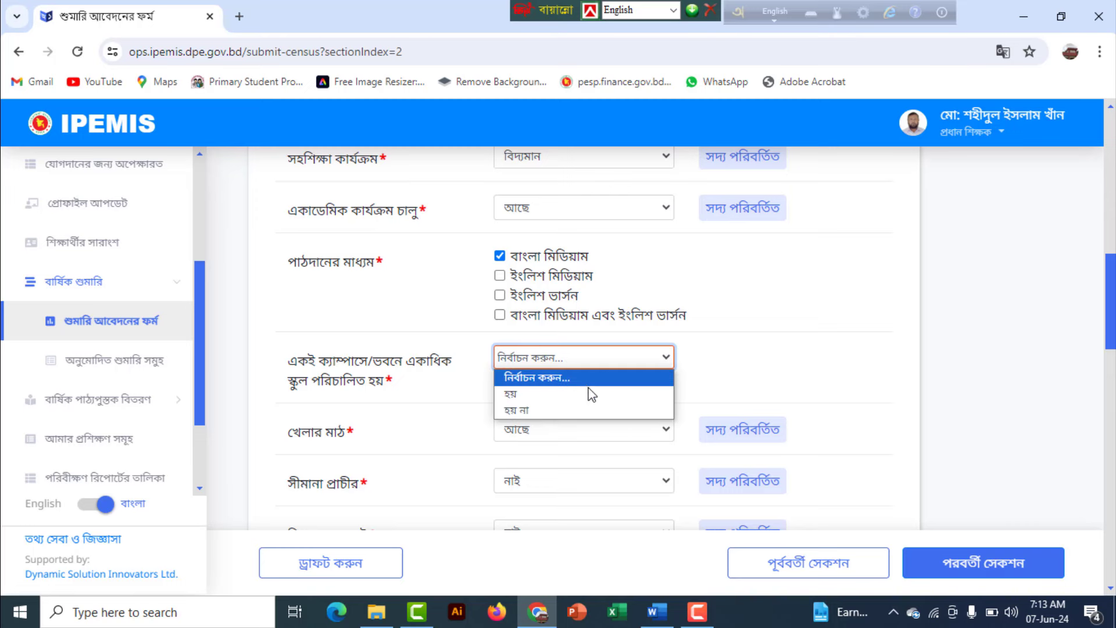
left_click(575, 411)
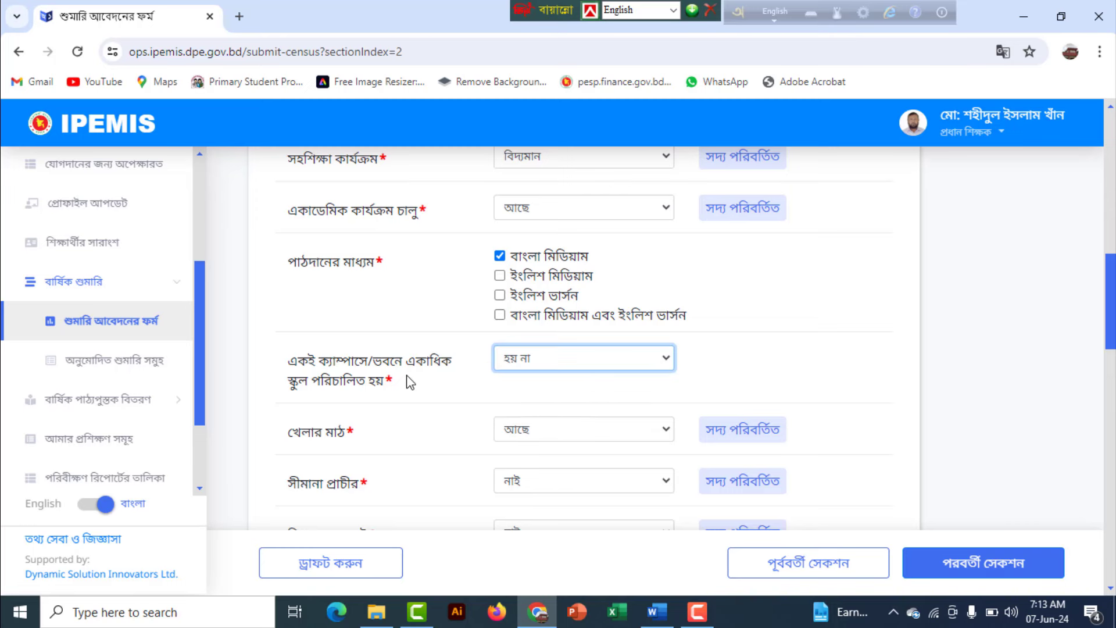
- Review the facility answers in the basic information section and set বঙ্গবন্ধু কর্ণার to আছে
scroll(410, 380, "down", 3)
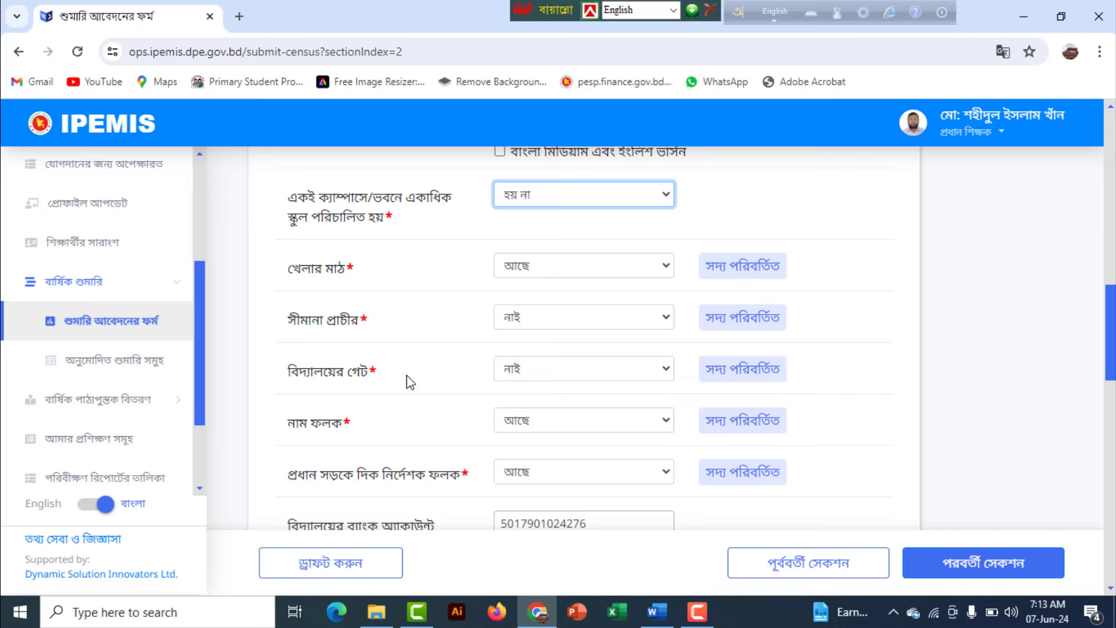
scroll(410, 382, "down", 2)
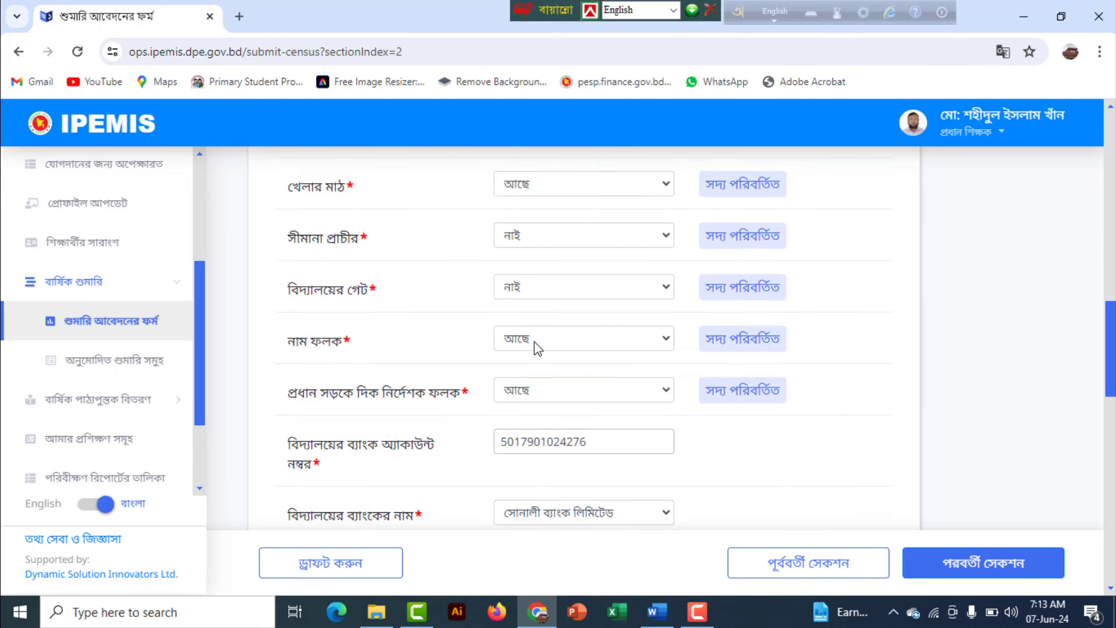
scroll(567, 241, "up", 2)
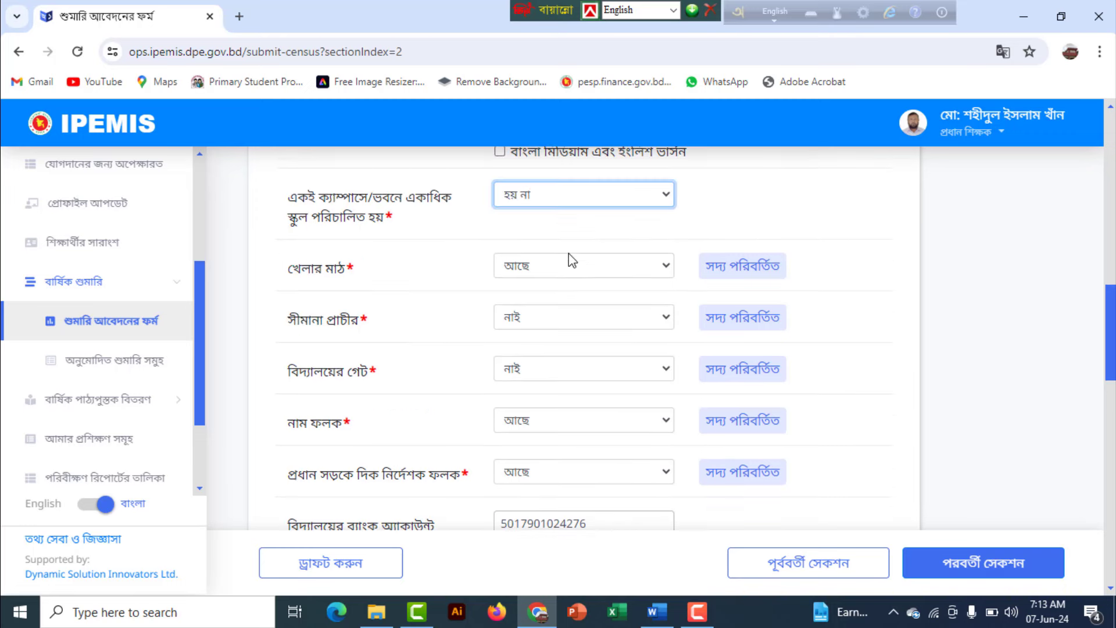
left_click(667, 318)
scroll(510, 371, "down", 6)
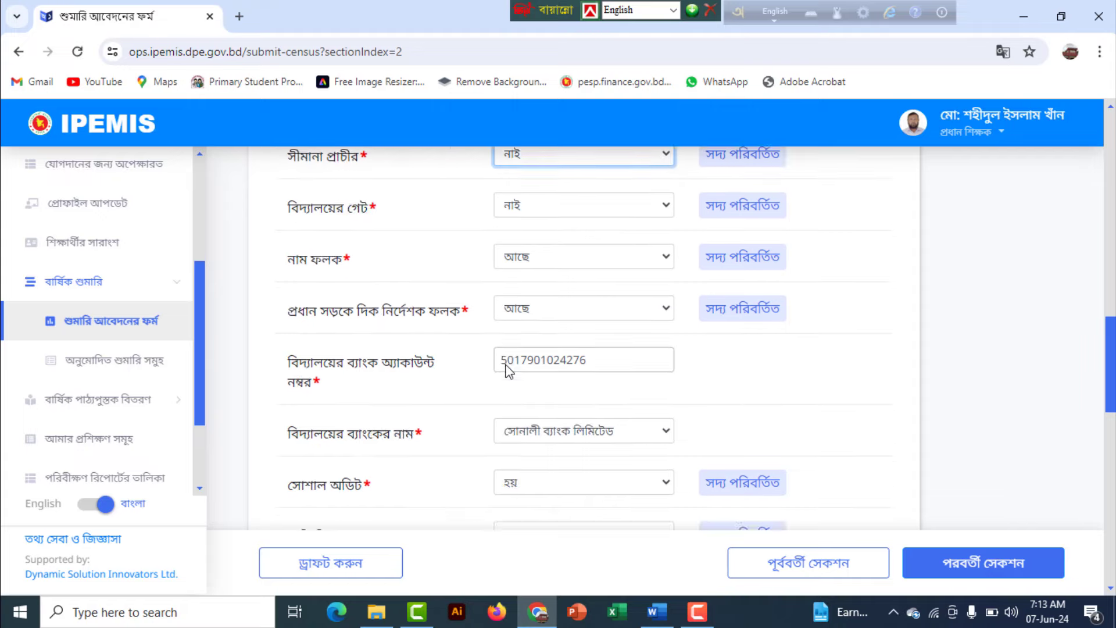
scroll(510, 371, "down", 7)
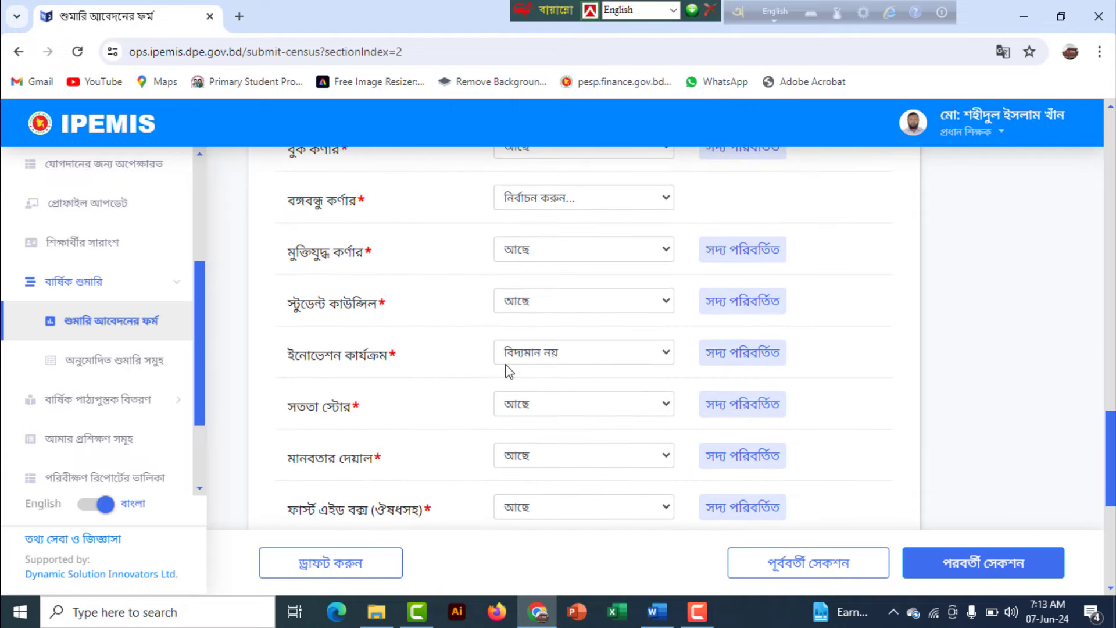
scroll(509, 371, "up", 2)
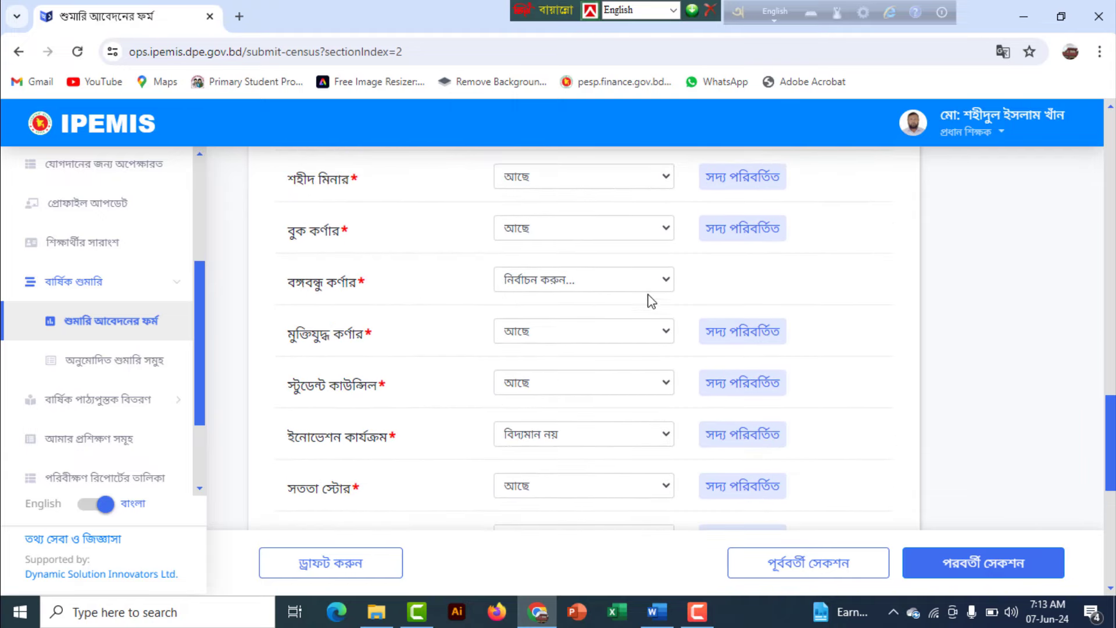
left_click(661, 283)
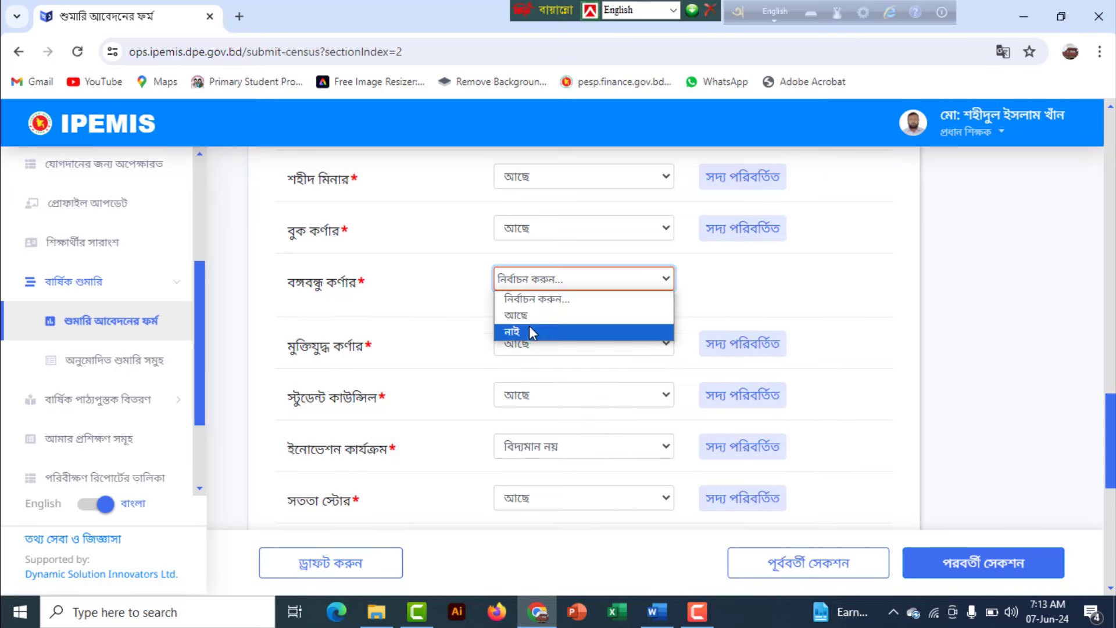
left_click(555, 317)
- Choose সমতল এলাকা as the geographical location (ভৌগোলিক অবস্থান) and advance to the equipment and furnishings section
scroll(555, 320, "down", 4)
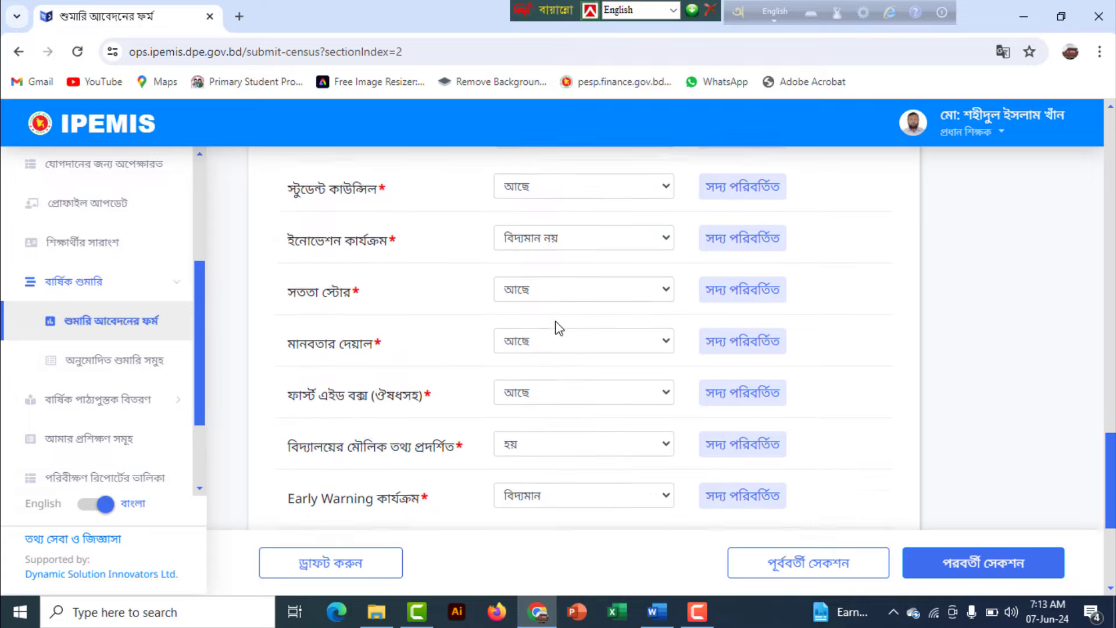
scroll(557, 328, "down", 4)
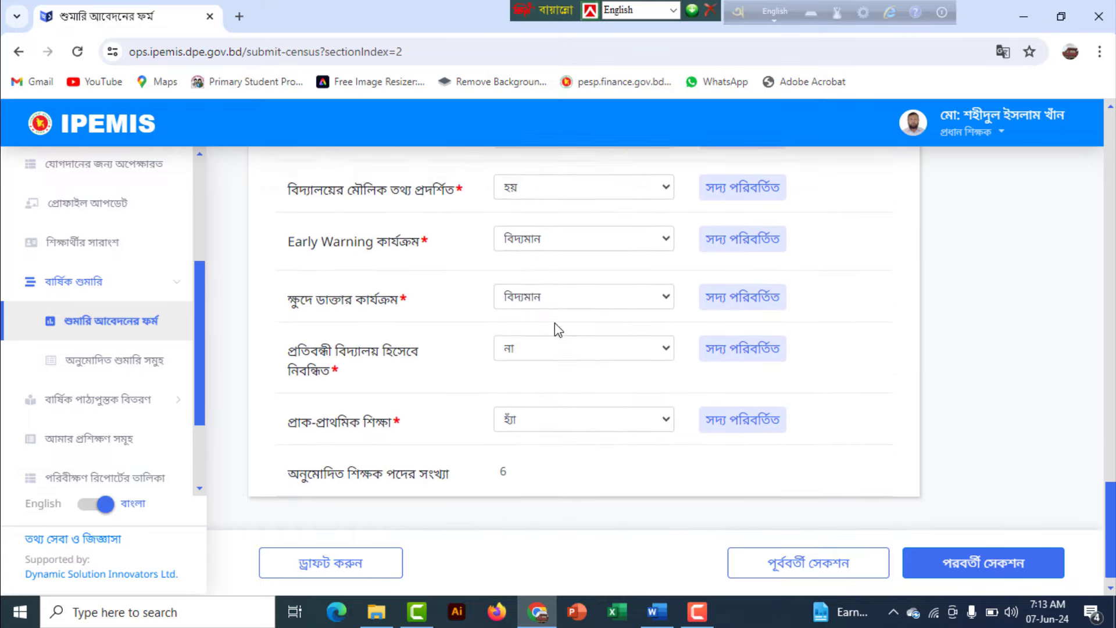
scroll(555, 324, "up", 15)
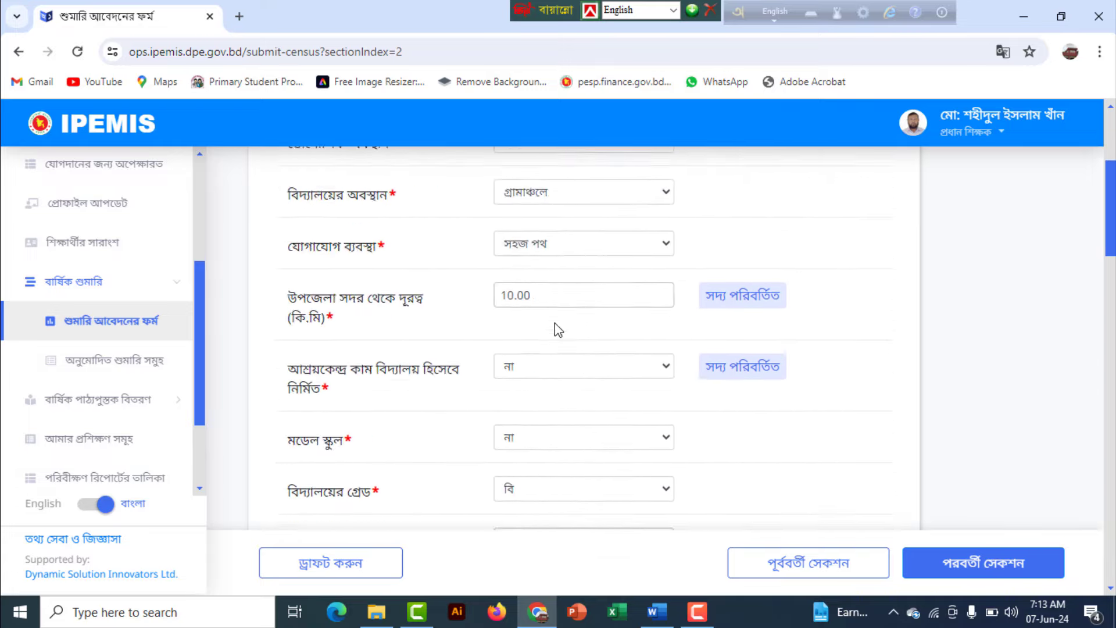
scroll(555, 326, "up", 5)
scroll(570, 314, "down", 2)
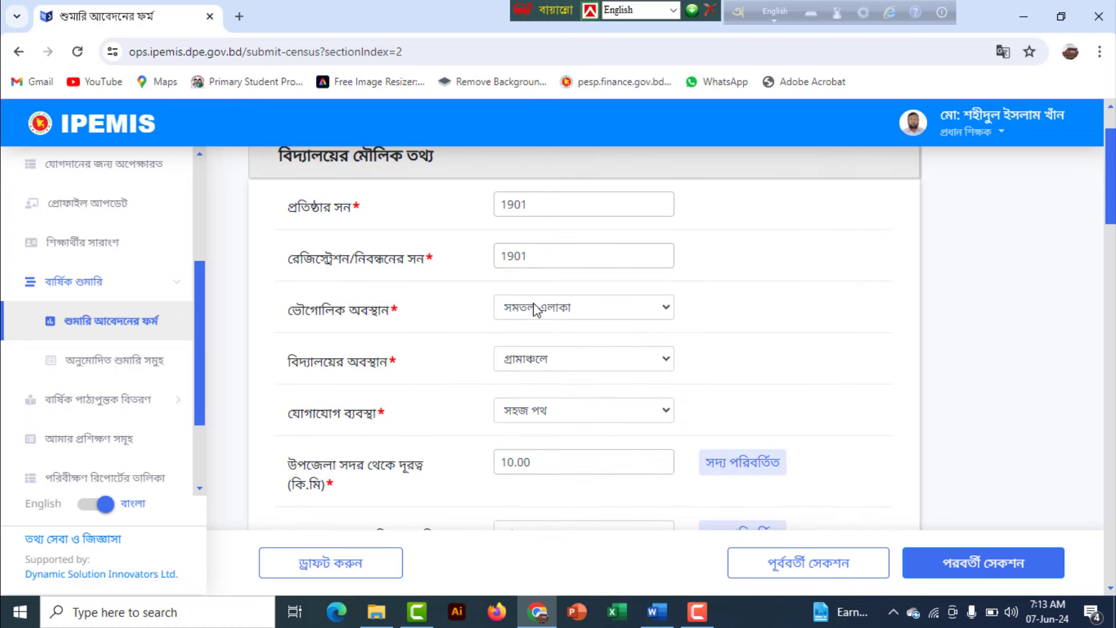
left_click(672, 308)
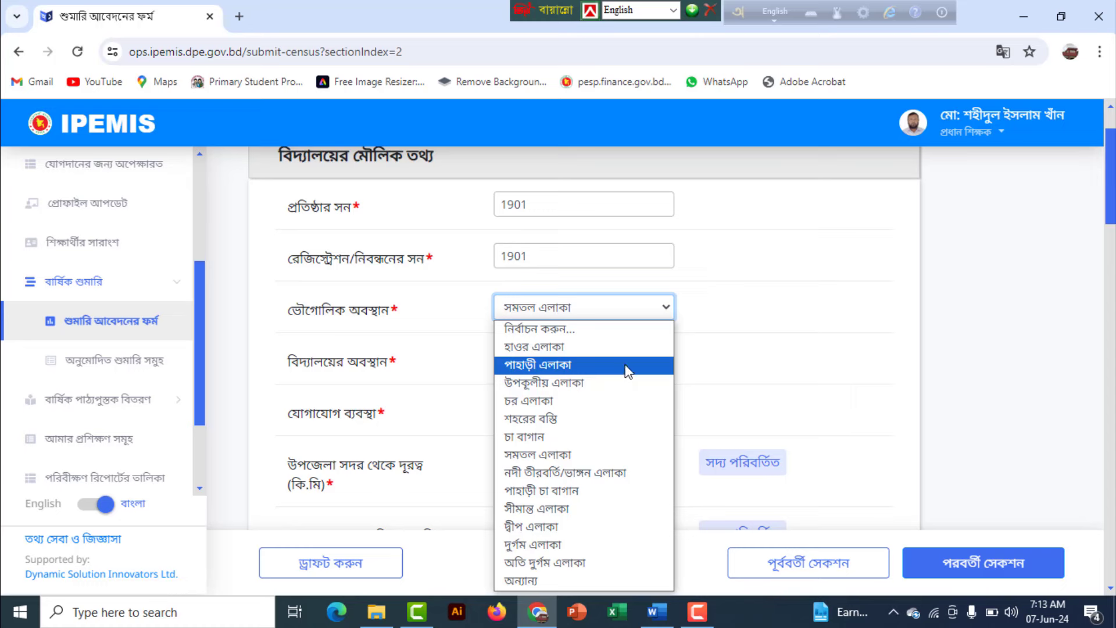
left_click(580, 449)
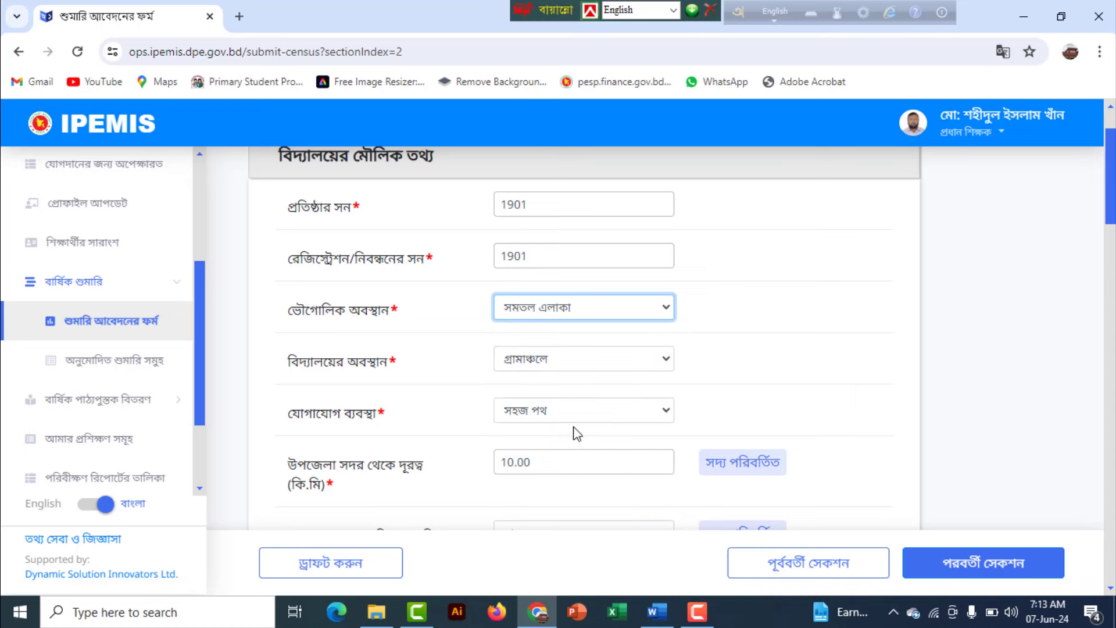
scroll(576, 434, "down", 15)
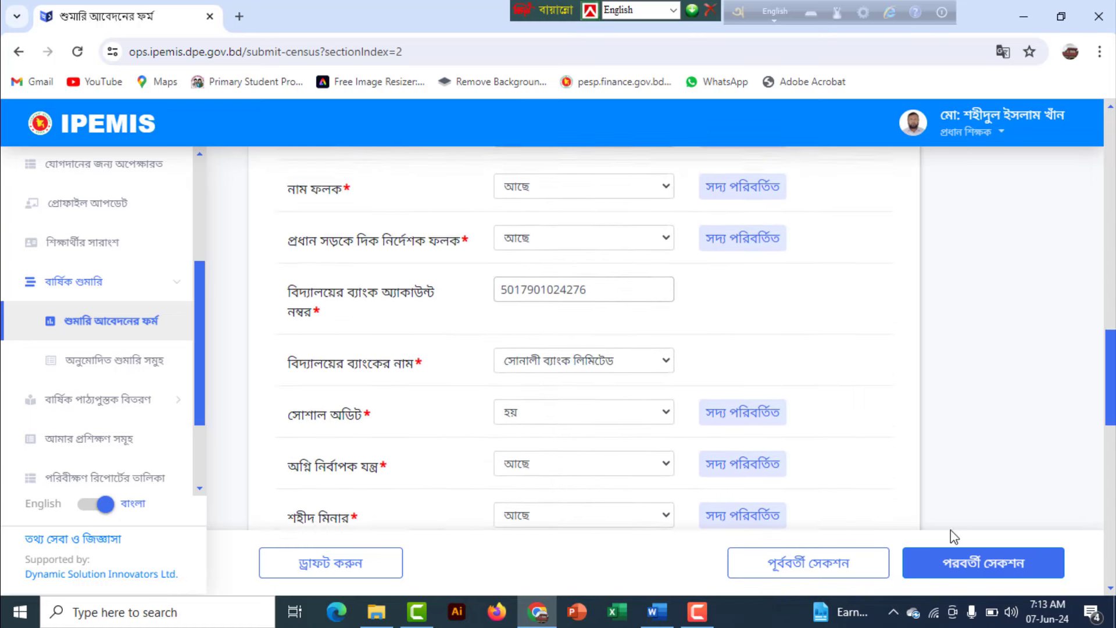
left_click(979, 551)
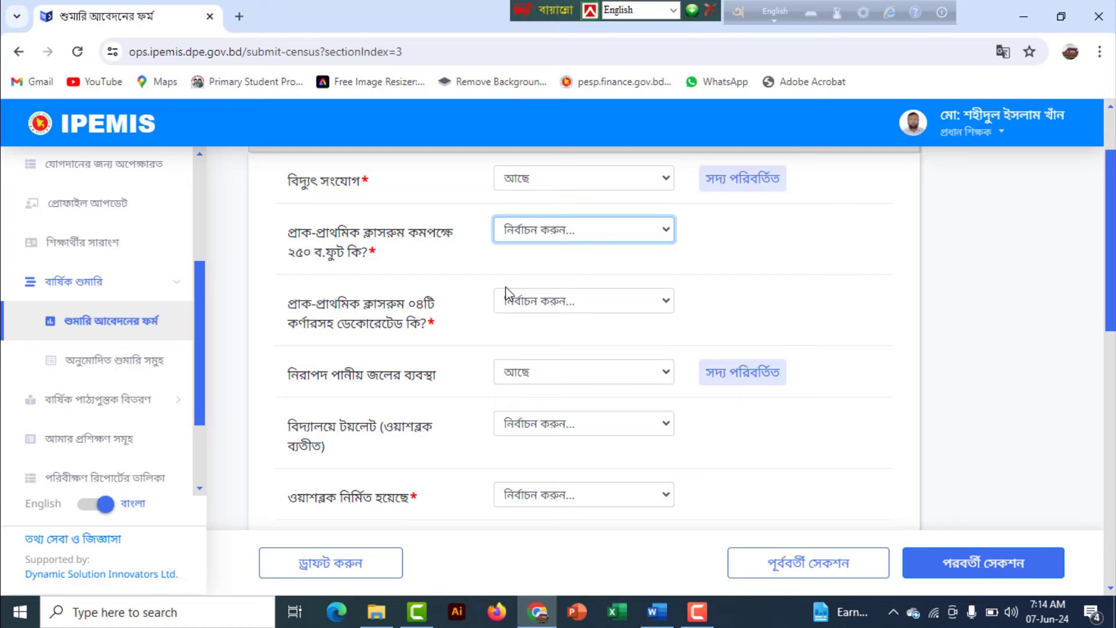
- Answer হ্যাঁ to both pre-primary classroom questions: at least 250 square feet, and decorated with four corners
scroll(506, 291, "down", 2)
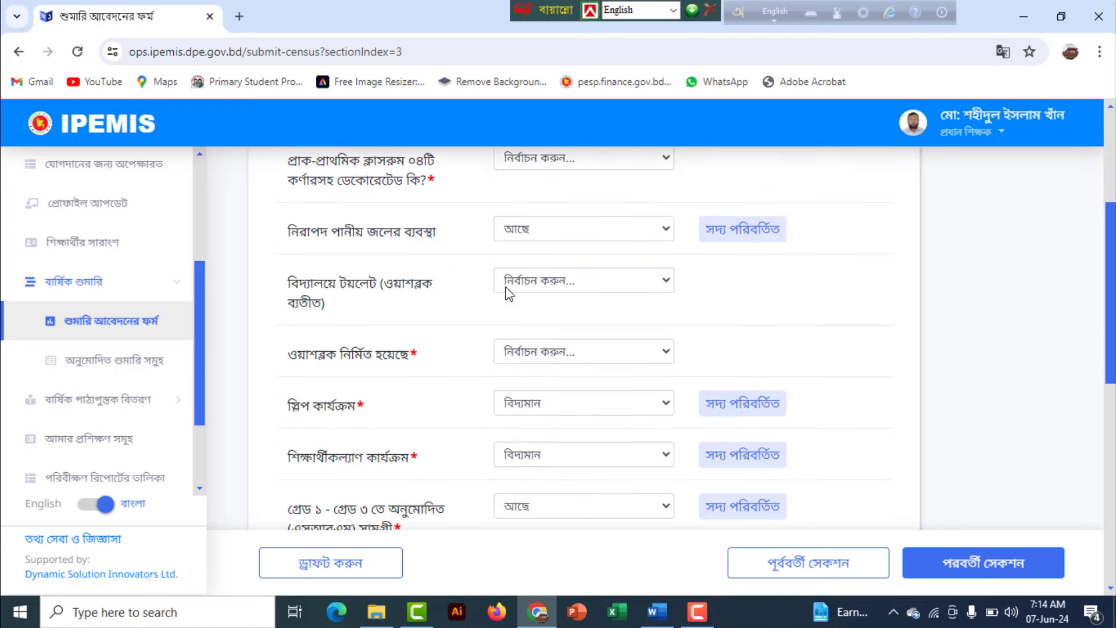
scroll(506, 287, "up", 3)
scroll(506, 287, "down", 1)
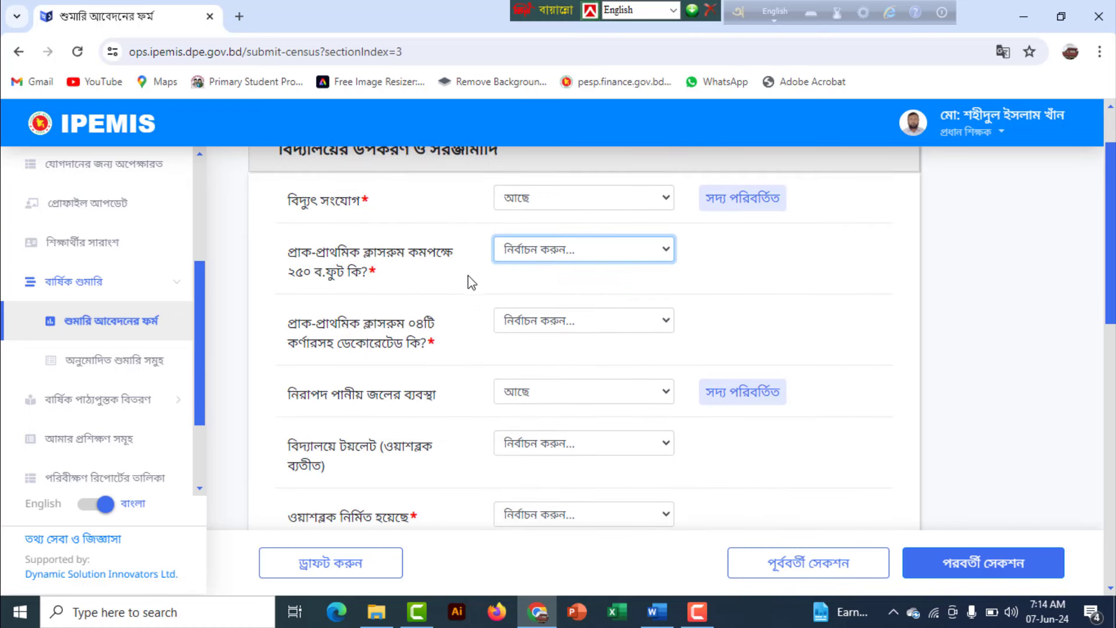
left_click(597, 251)
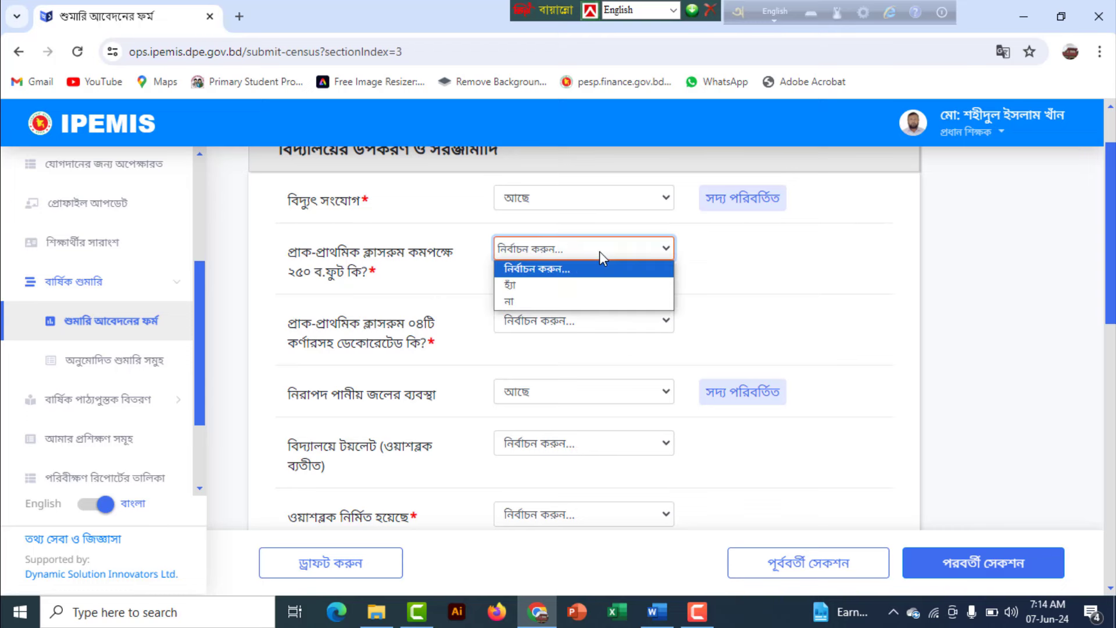
left_click(551, 288)
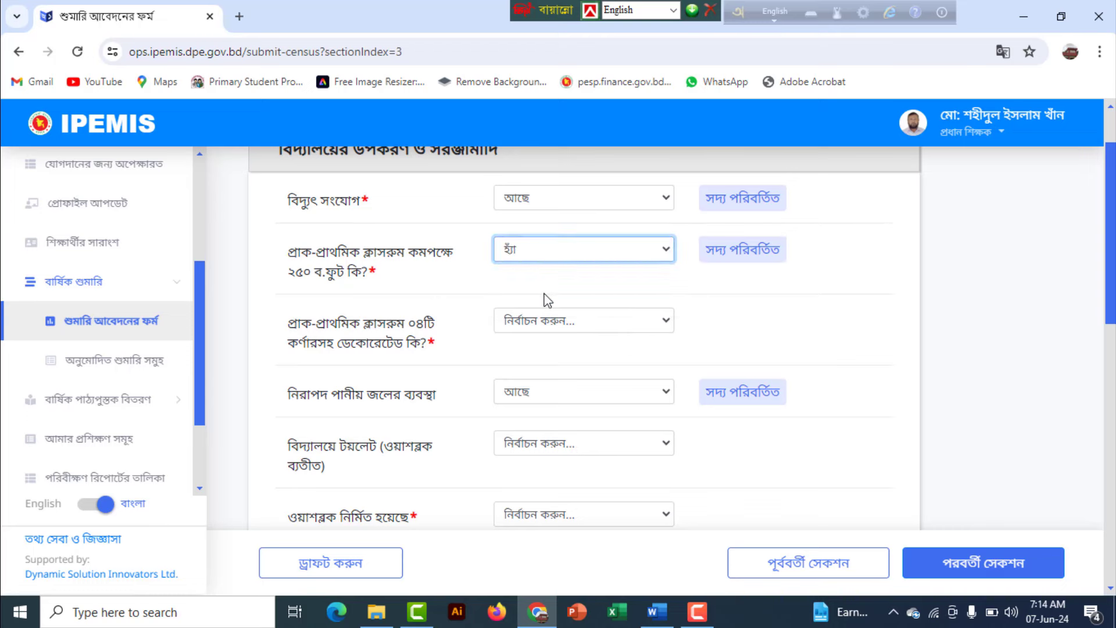
left_click(523, 321)
left_click(555, 354)
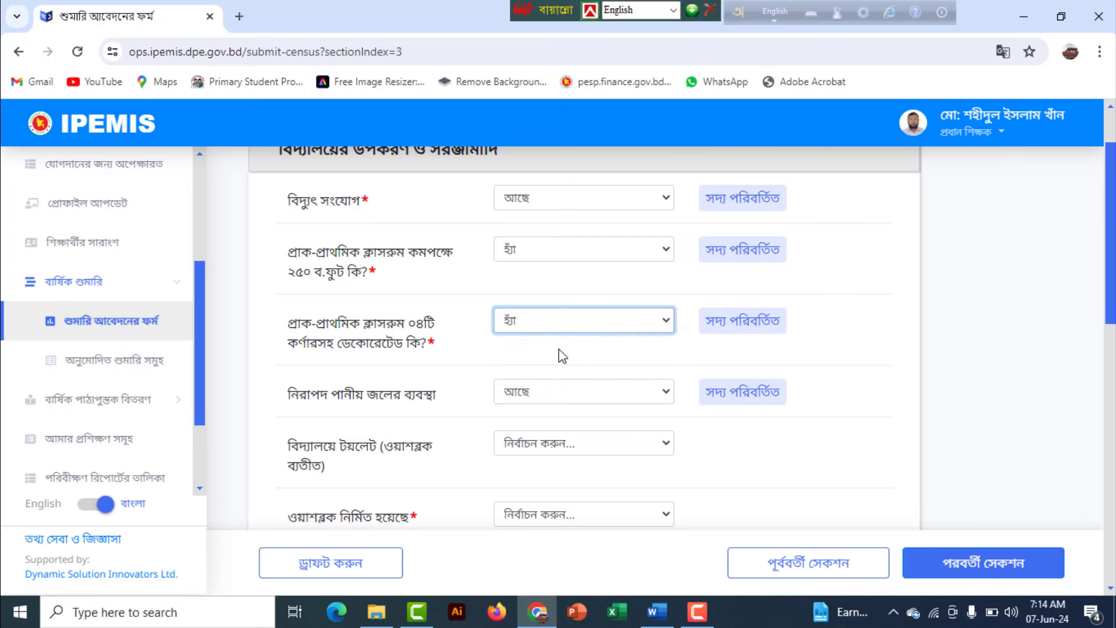
- Check the remaining equipment answers and advance past the taught-classes section to the climate and disaster section
scroll(608, 326, "down", 1)
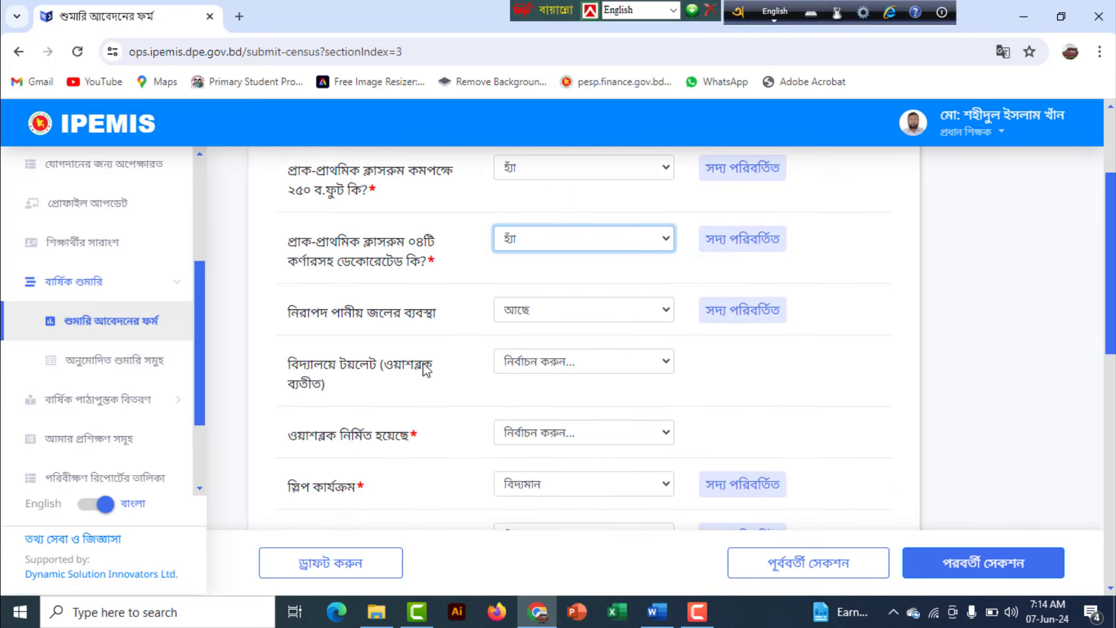
scroll(339, 352, "down", 5)
left_click(996, 562)
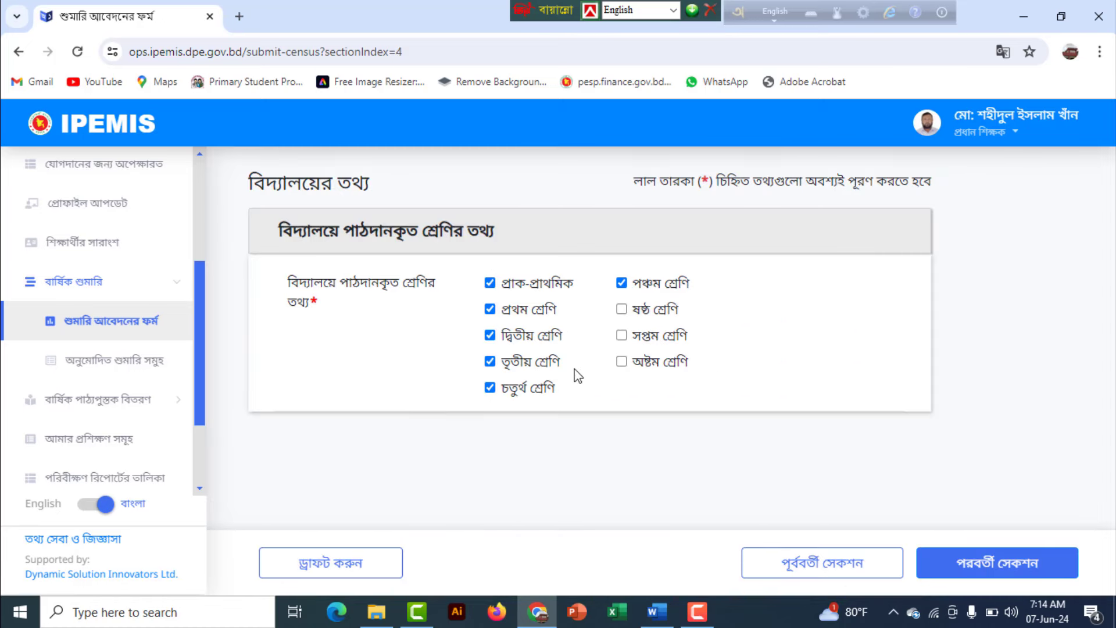
left_click(997, 563)
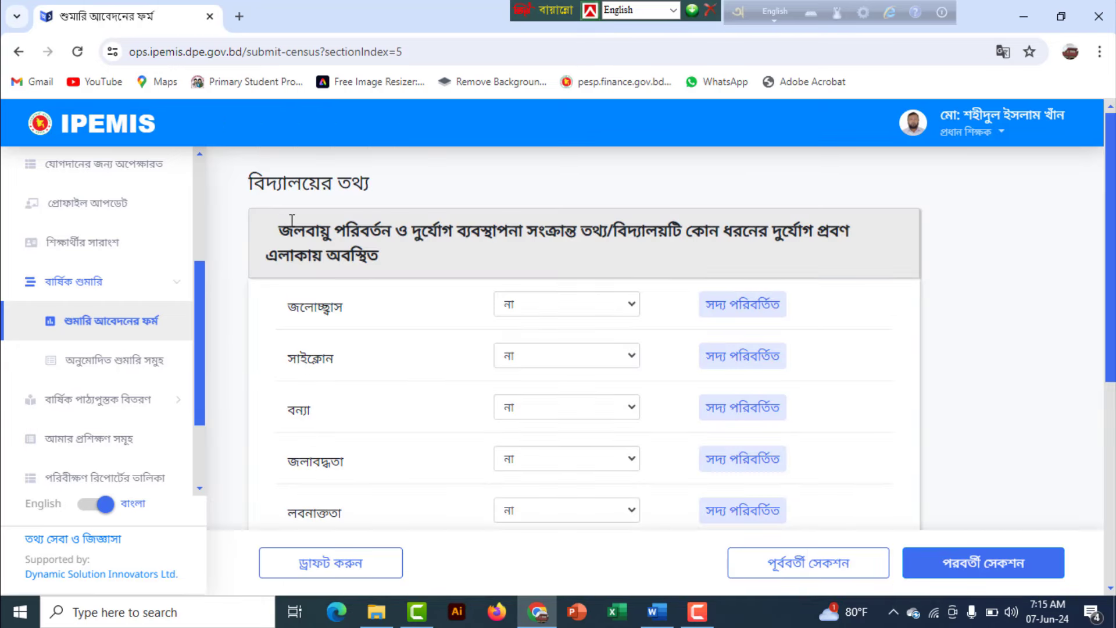
- Review the climate and disaster answers, leaving অন্যান্য blank, and advance to the school land section to look across its records table
scroll(368, 277, "down", 2)
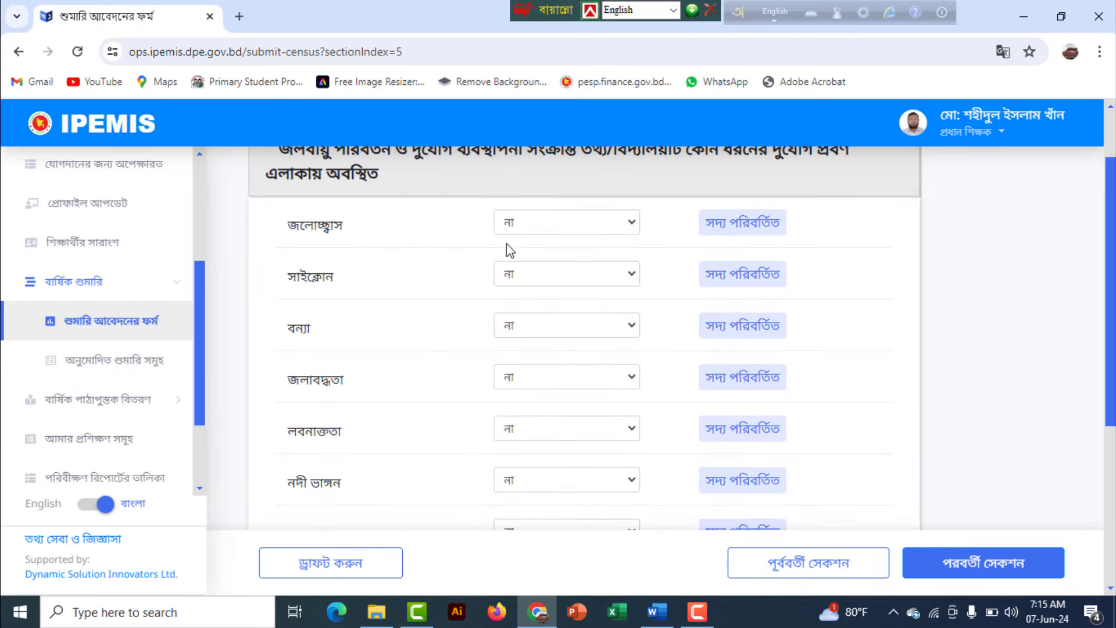
scroll(607, 258, "down", 3)
scroll(605, 264, "down", 2)
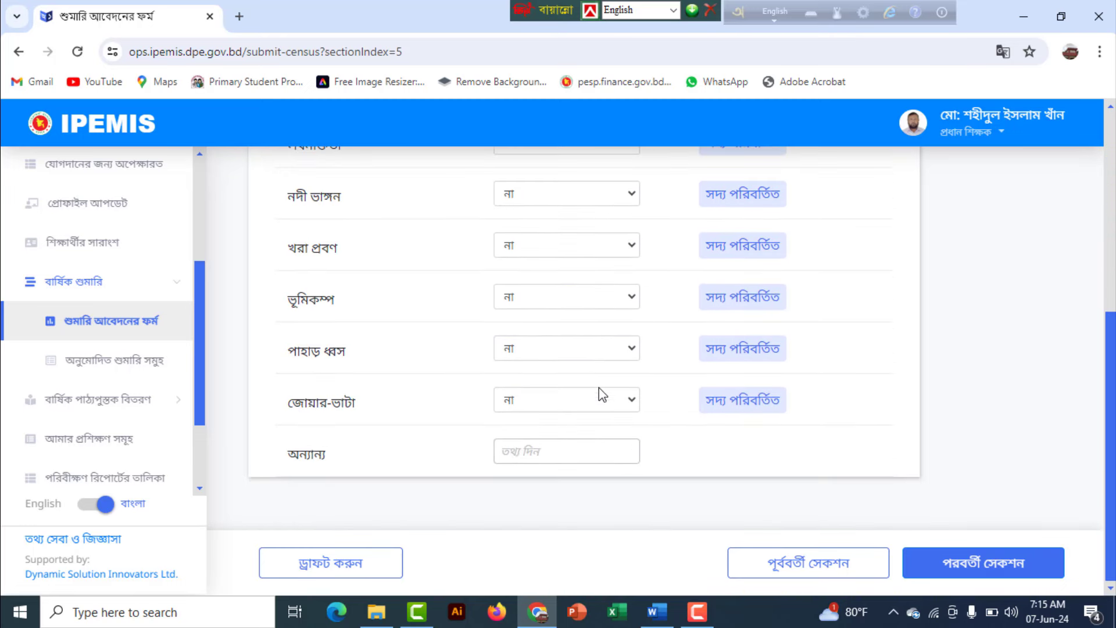
left_click(549, 459)
left_click(567, 487)
left_click(968, 561)
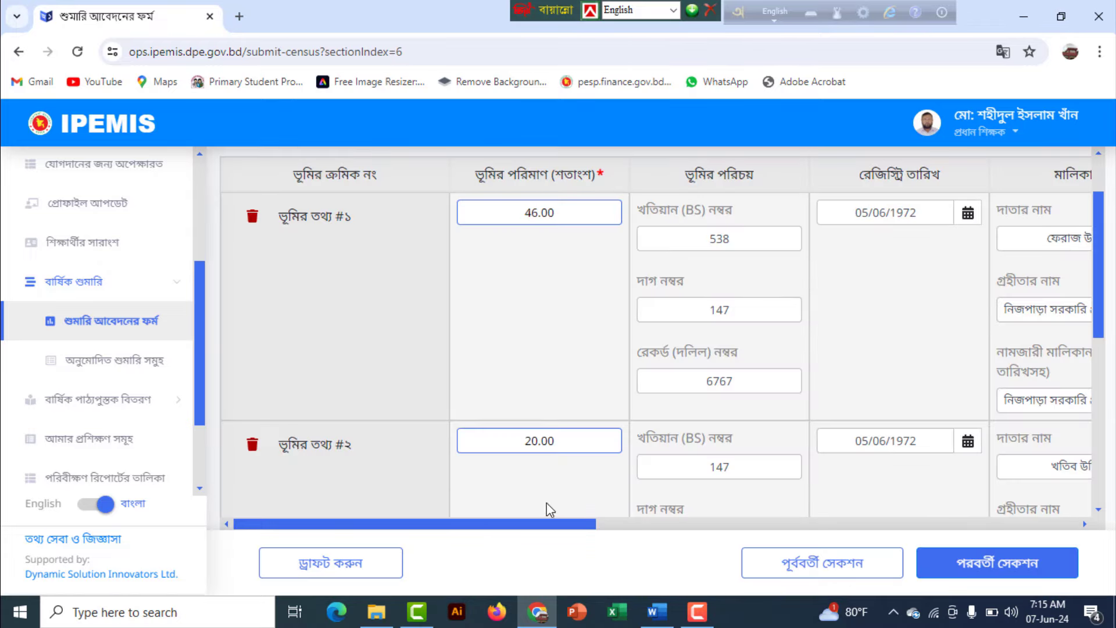
left_click_drag(566, 527, 543, 531)
left_click_drag(566, 527, 590, 529)
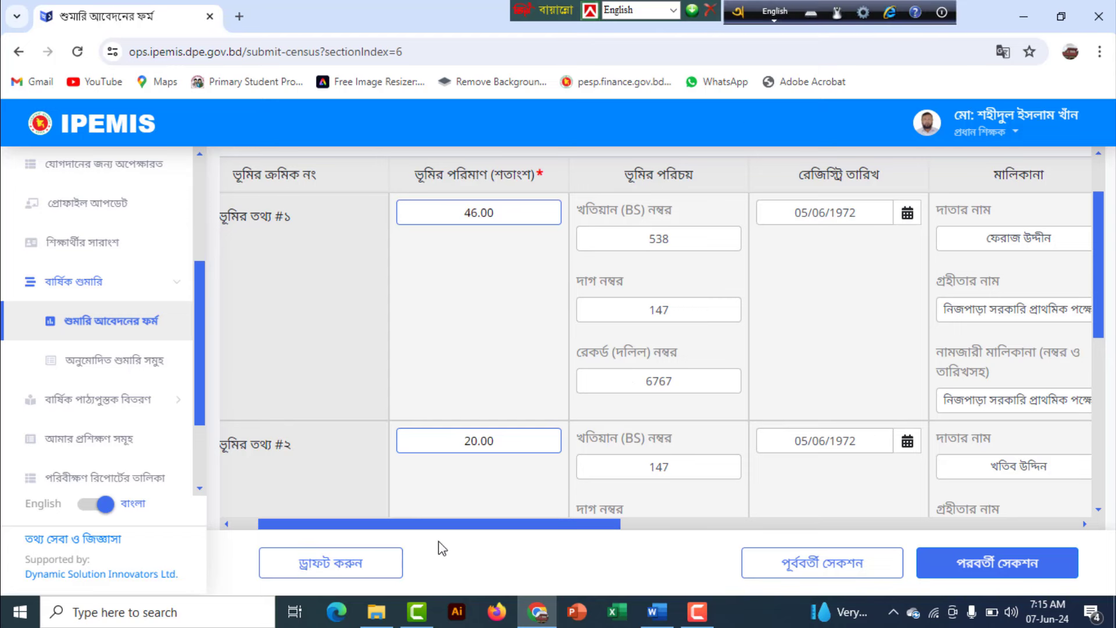
- Set ভূমি উন্নয়ন কর পরিশোধ to হয়েছে for land record #১ and check the remaining columns of the land table
left_click_drag(493, 526, 671, 536)
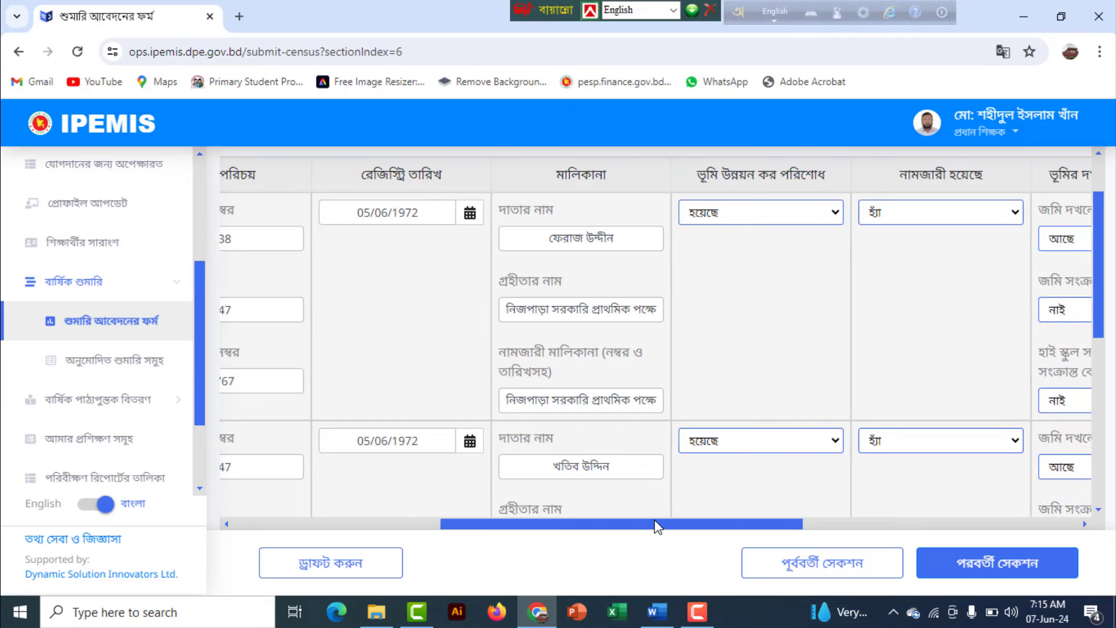
left_click_drag(657, 526, 705, 531)
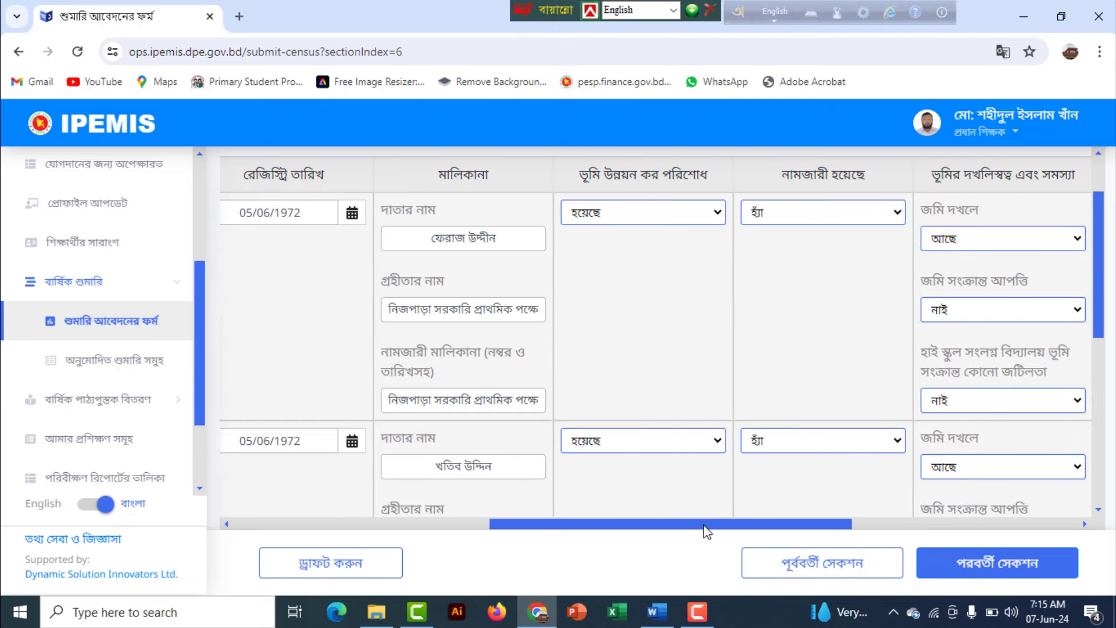
left_click(717, 215)
left_click(662, 251)
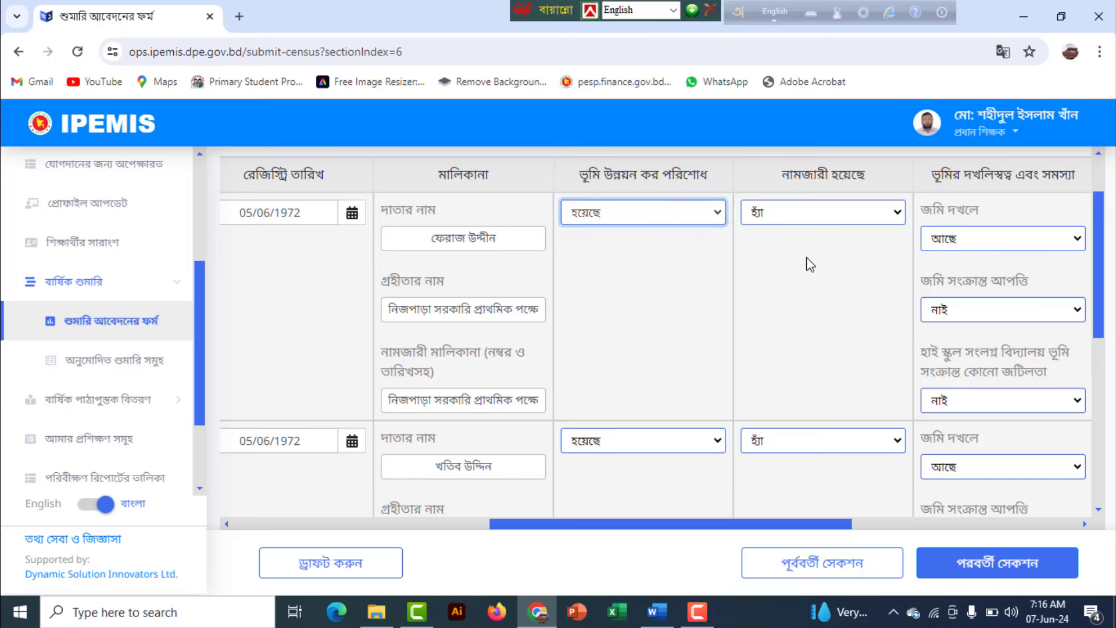
left_click_drag(760, 525, 885, 514)
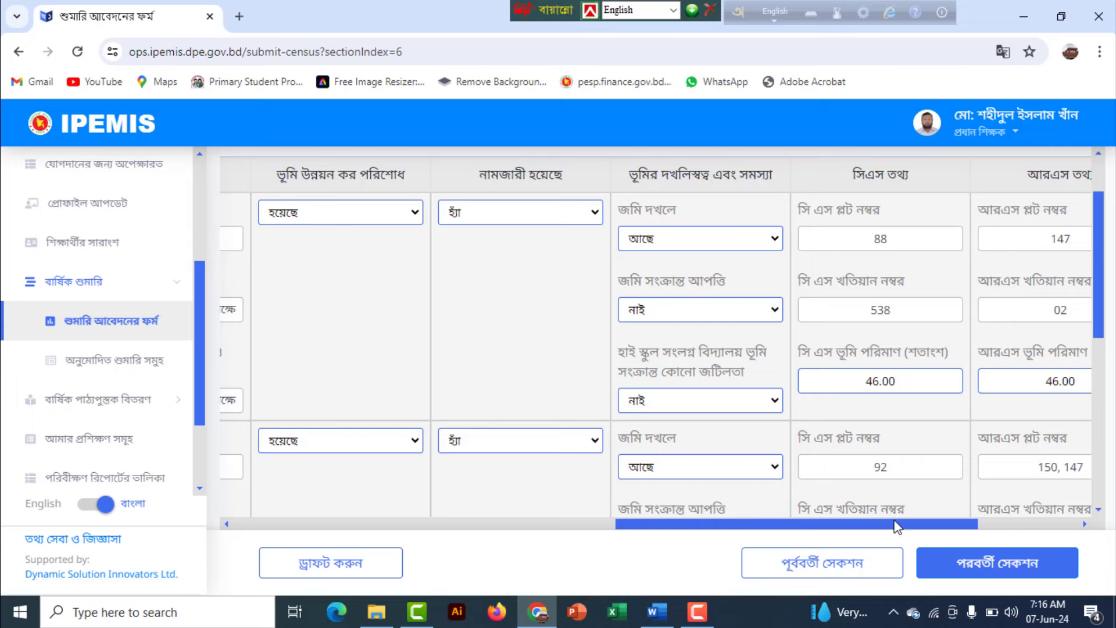
left_click_drag(902, 521, 1038, 539)
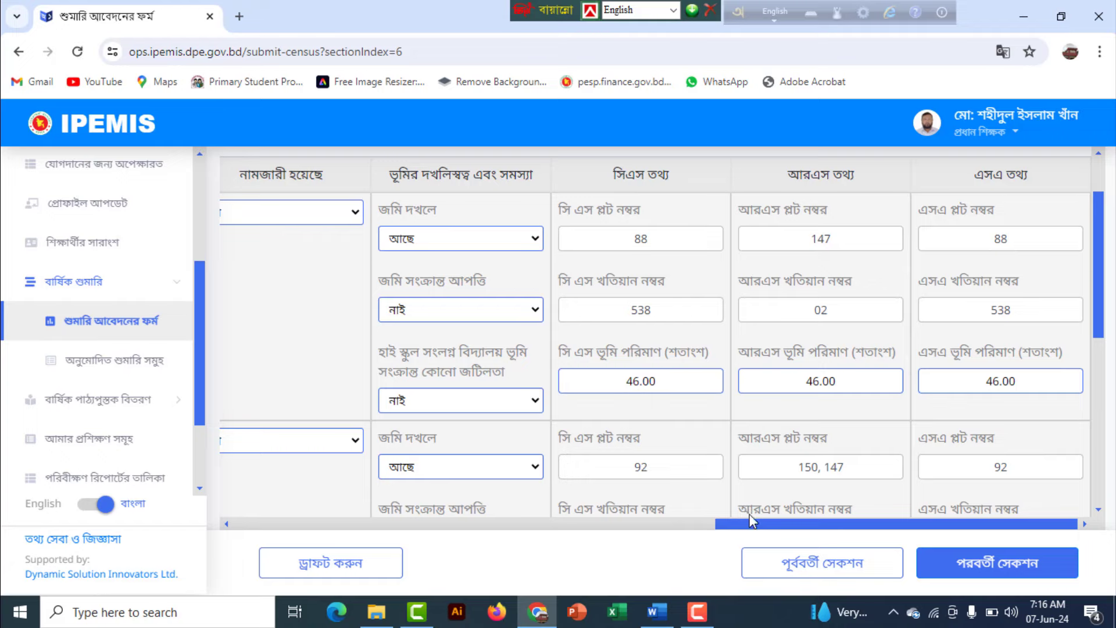
- Check the second and third land records and advance to the school building section
left_click_drag(750, 519, 228, 464)
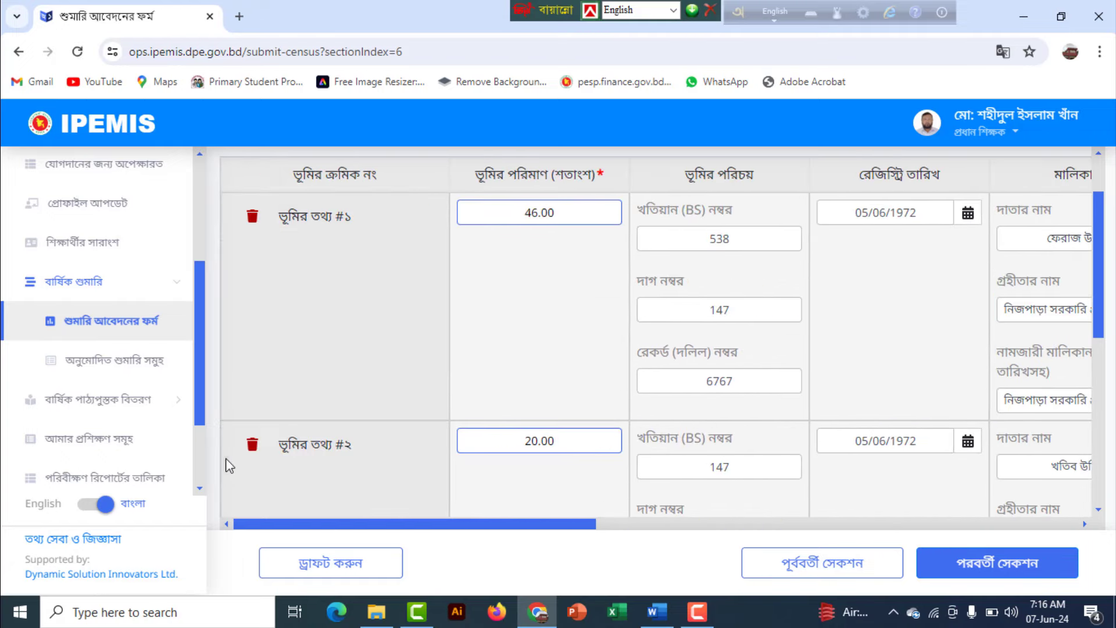
scroll(338, 343, "down", 5)
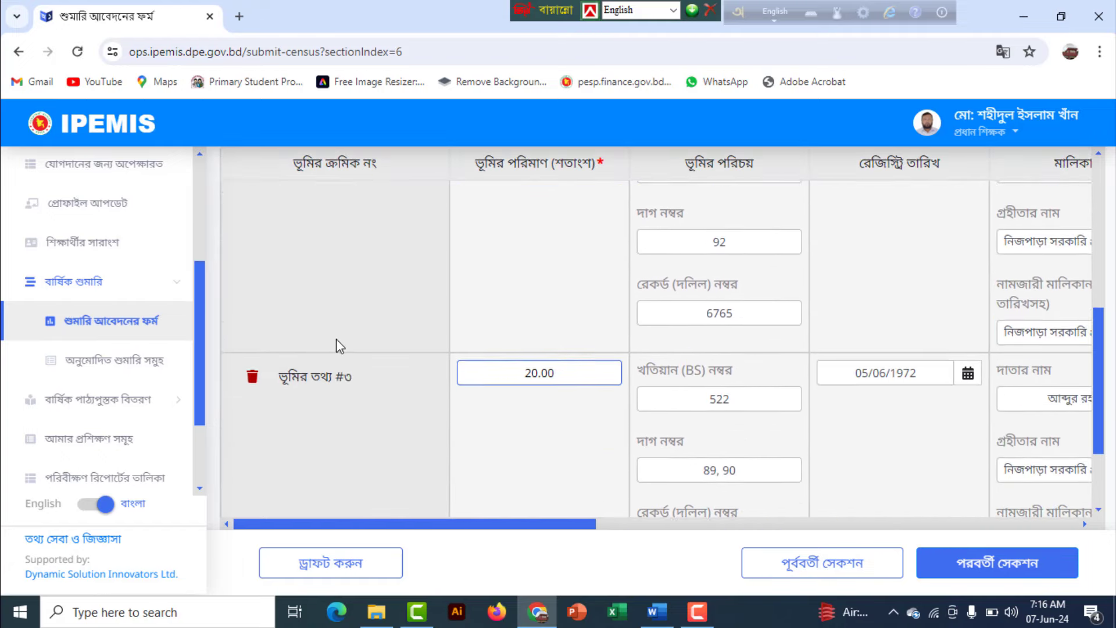
scroll(340, 346, "down", 3)
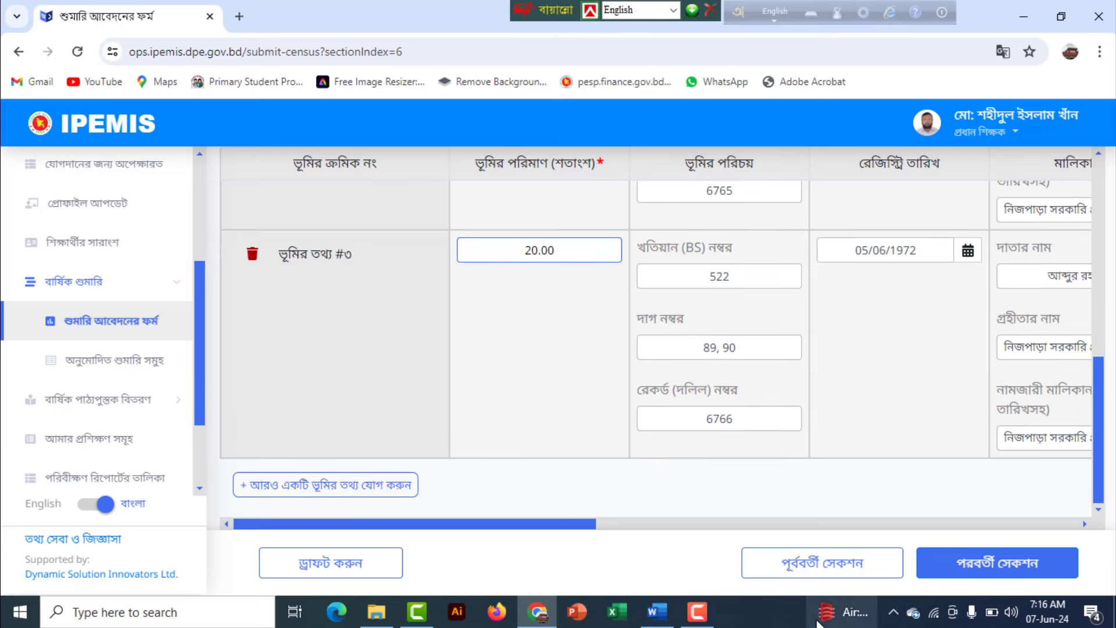
left_click(992, 563)
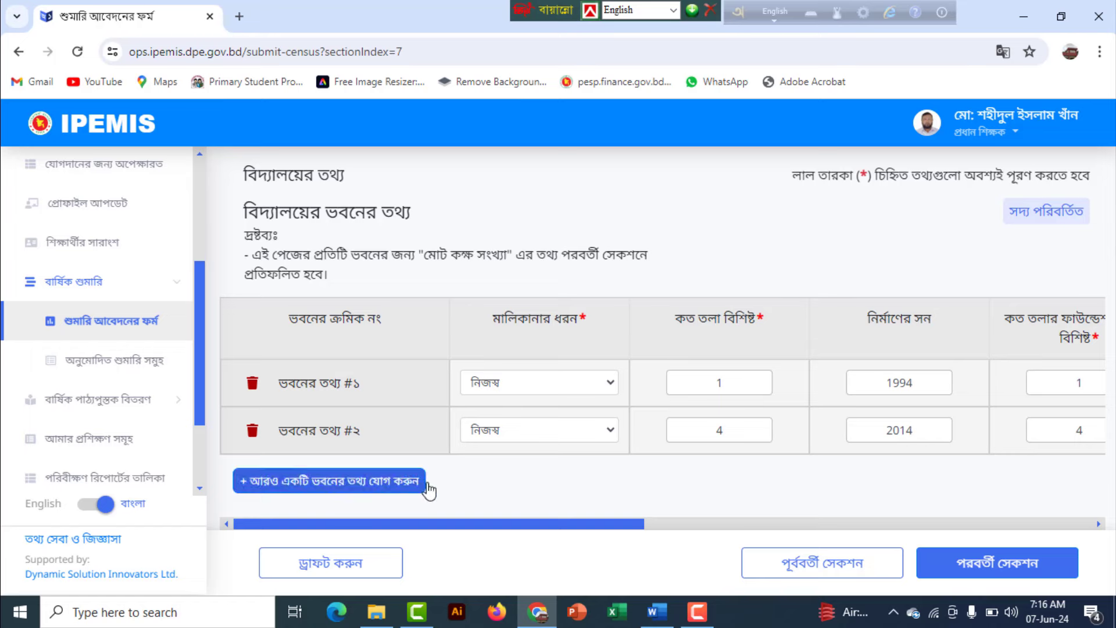
- Choose জরাজীর্ণ as the current condition of building #১, review the building table, and advance to the room details section
left_click_drag(618, 527, 1081, 549)
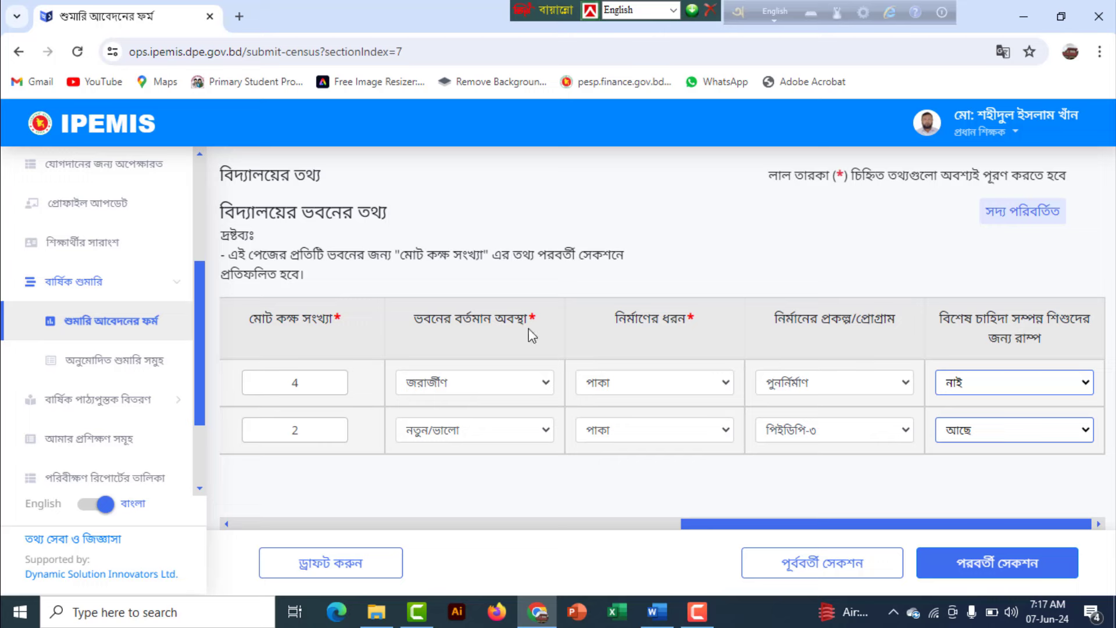
left_click(547, 380)
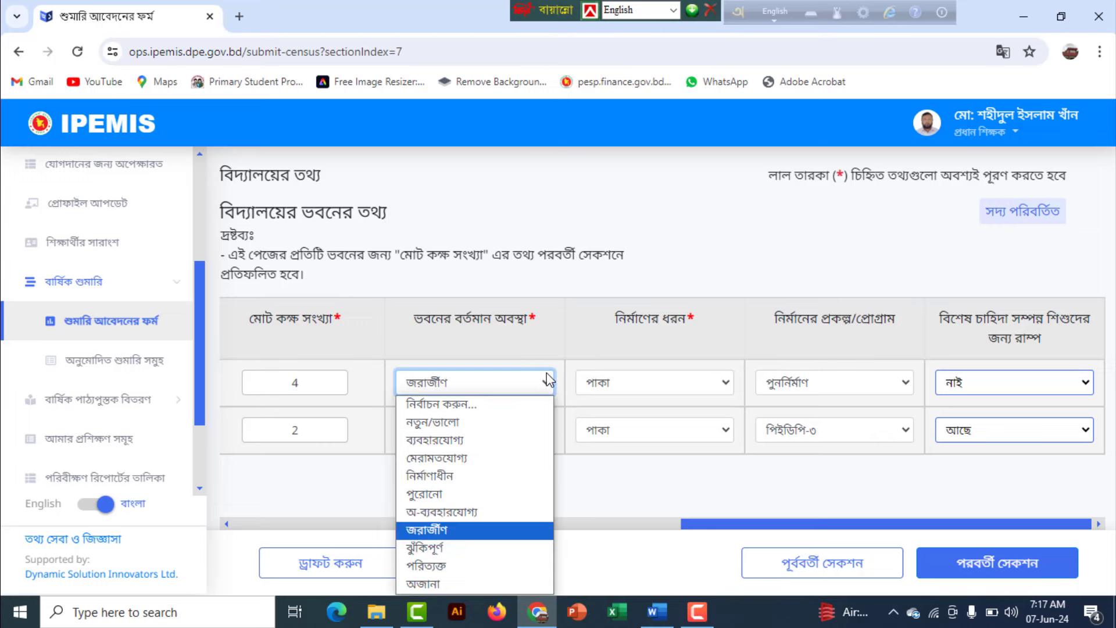
left_click(464, 538)
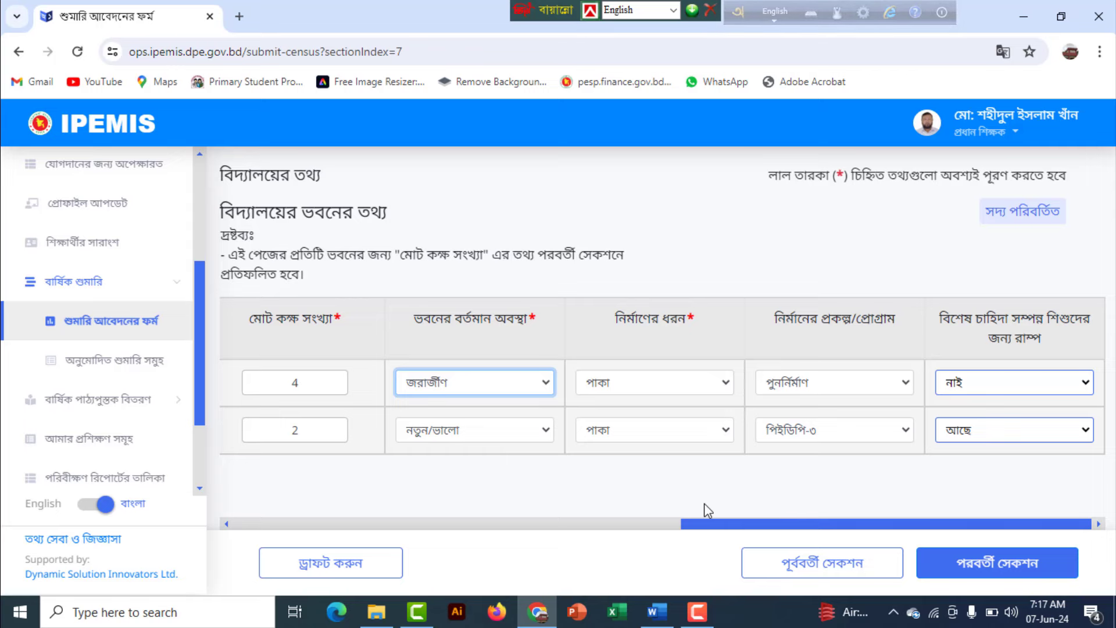
left_click_drag(740, 523, 261, 529)
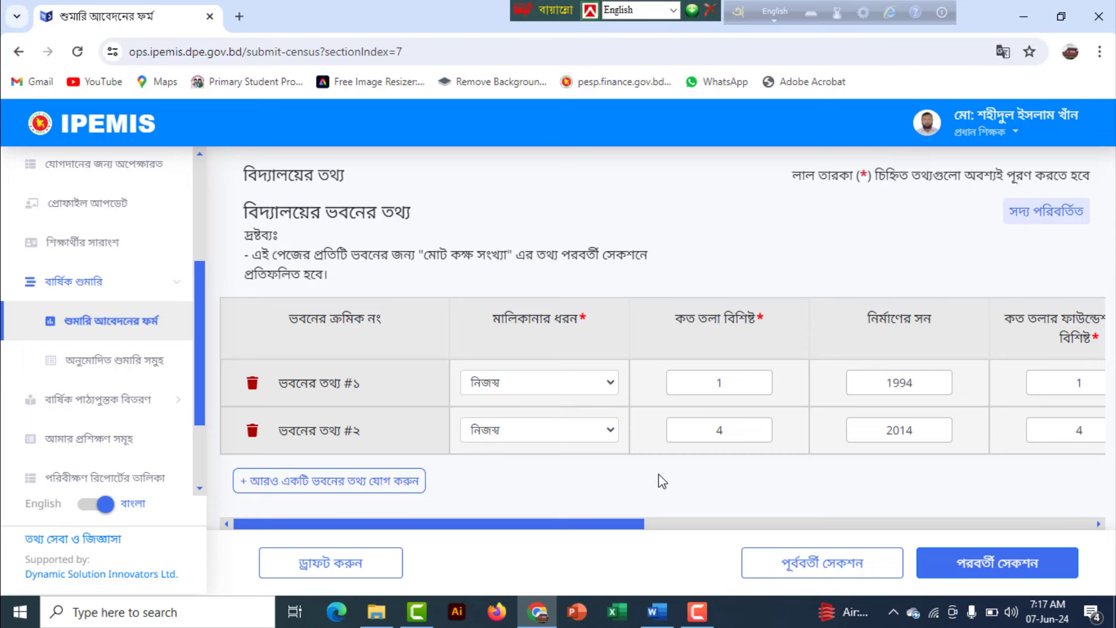
left_click(1034, 555)
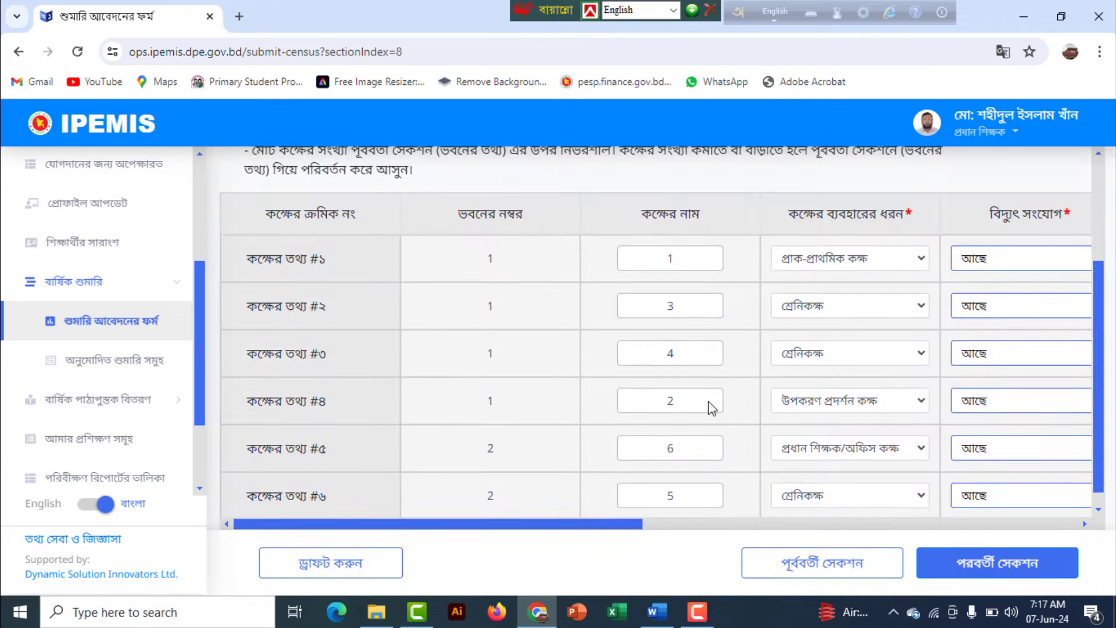
- Review the room records, including use, electricity, dimensions, construction and current condition, and advance to the washblock section
scroll(706, 477, "down", 1)
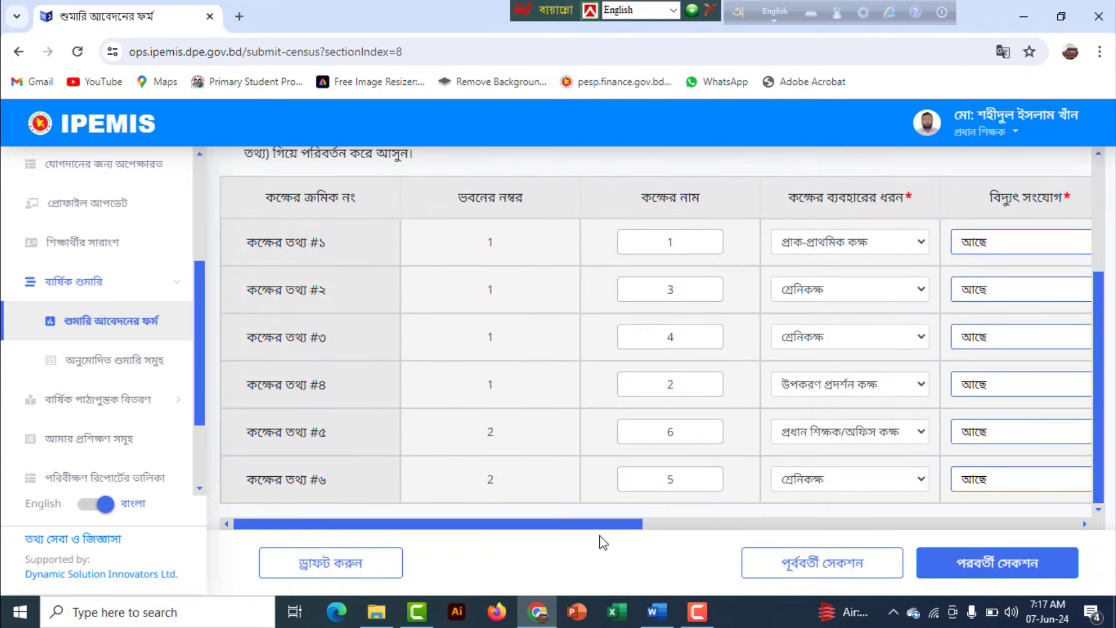
left_click_drag(624, 519, 769, 543)
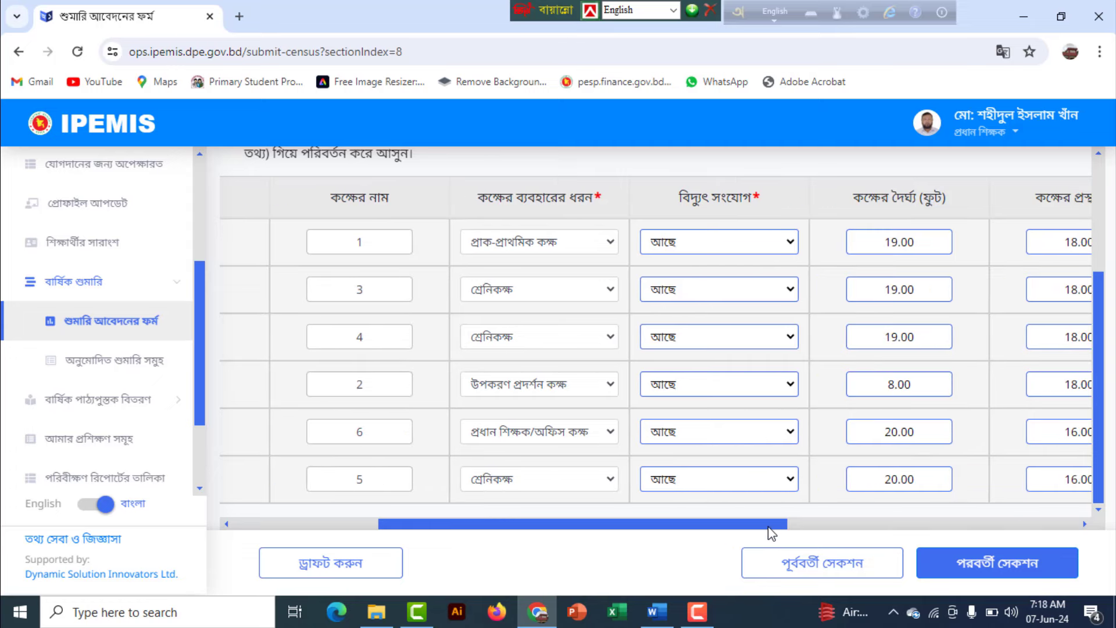
left_click_drag(769, 527, 479, 528)
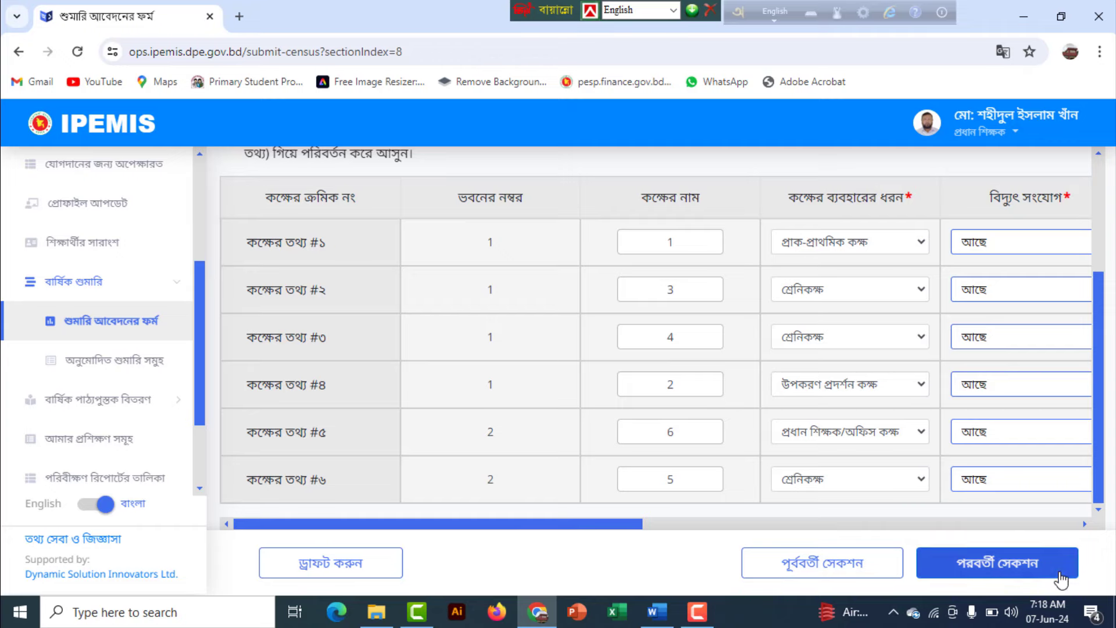
scroll(488, 418, "up", 2)
scroll(488, 418, "down", 2)
left_click_drag(473, 524, 380, 528)
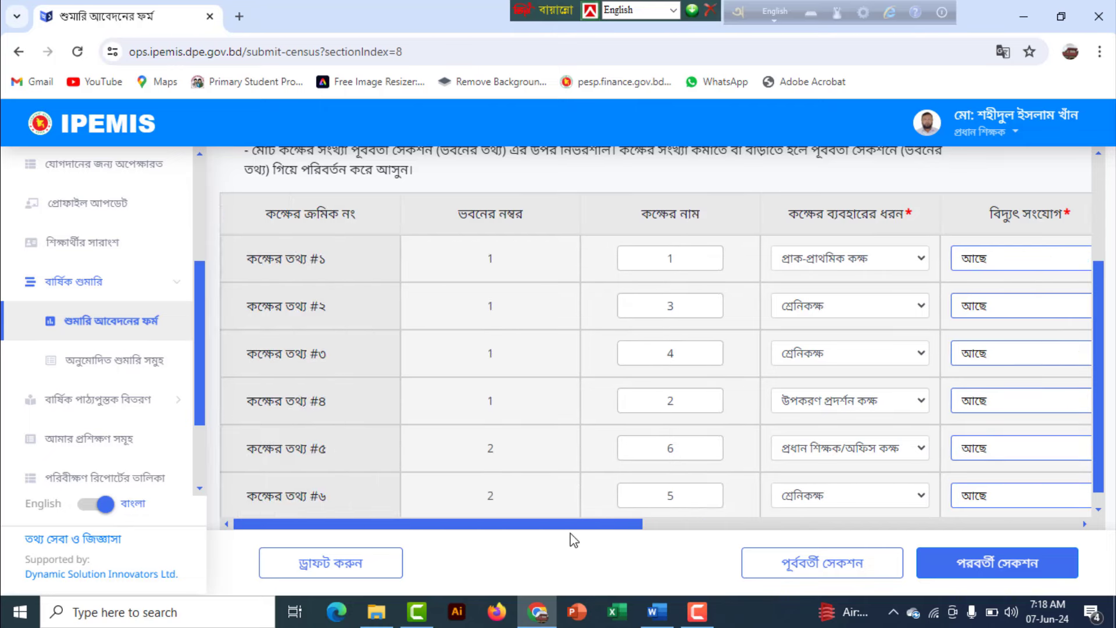
left_click_drag(590, 526, 1101, 573)
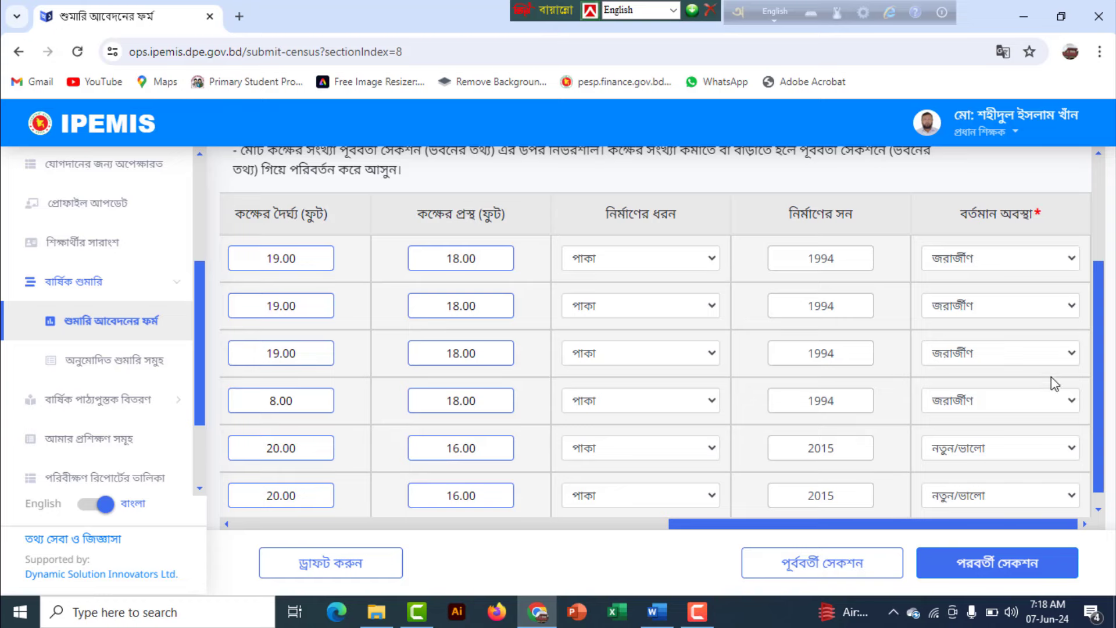
left_click(987, 561)
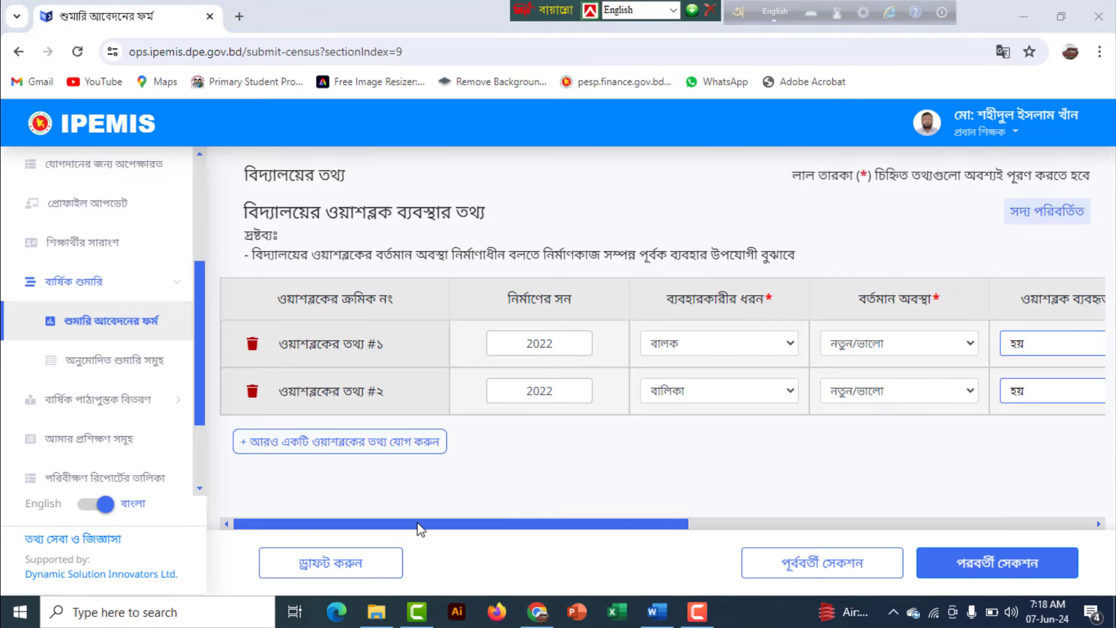
- Review every column of the two washblock records and advance to the drinking water section
mouse_move(419, 526)
left_mouse_down()
mouse_move(710, 535)
mouse_move(518, 536)
mouse_move(411, 519)
left_mouse_up()
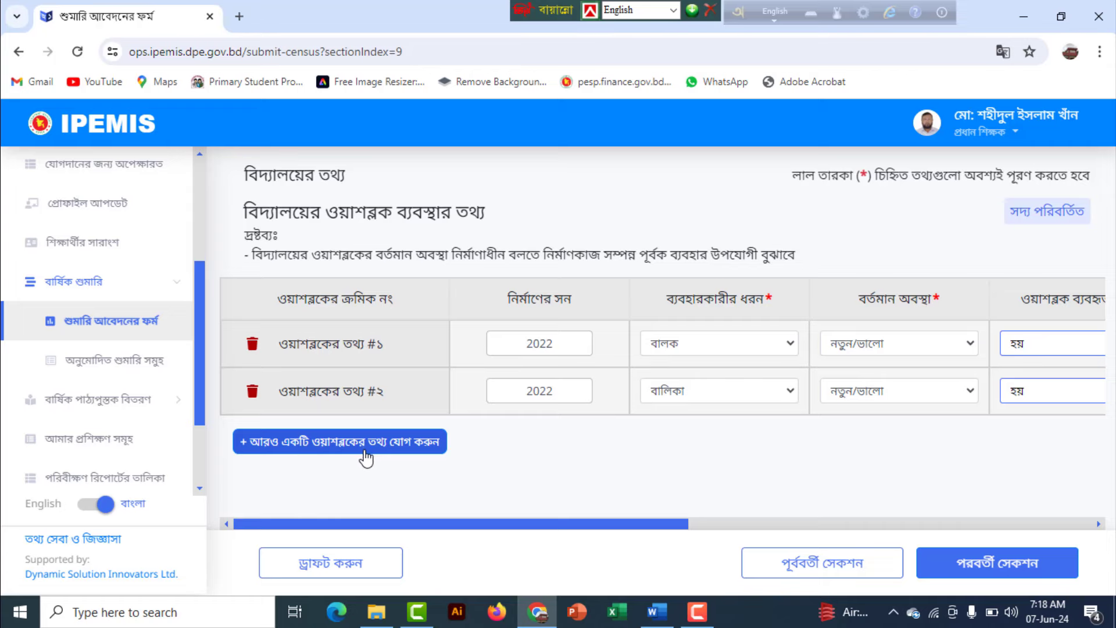
left_click_drag(526, 524, 933, 526)
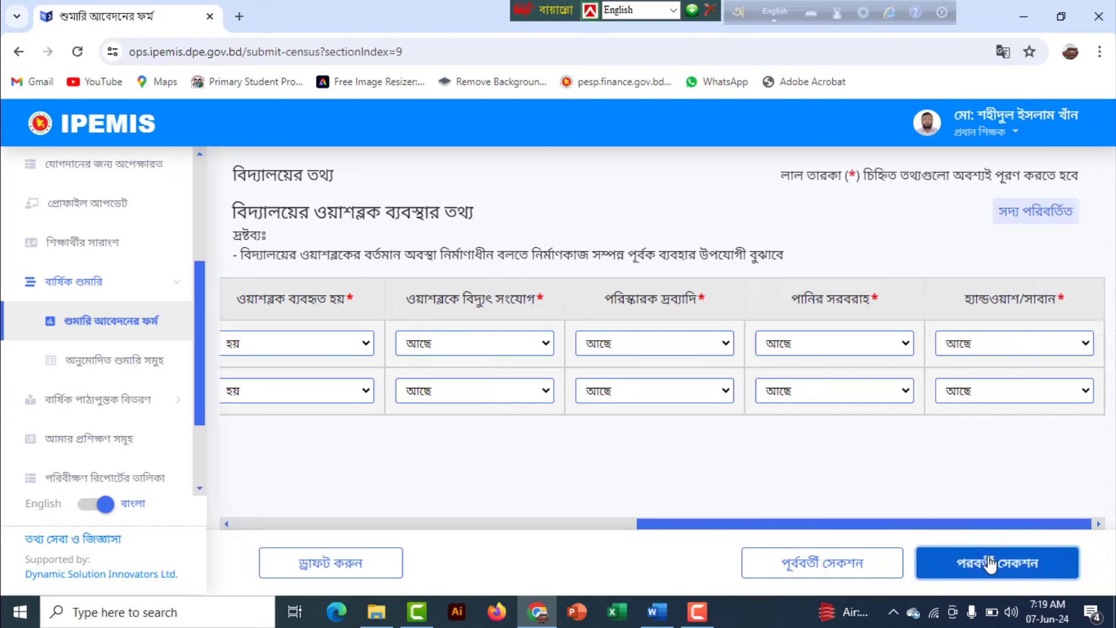
left_click(988, 561)
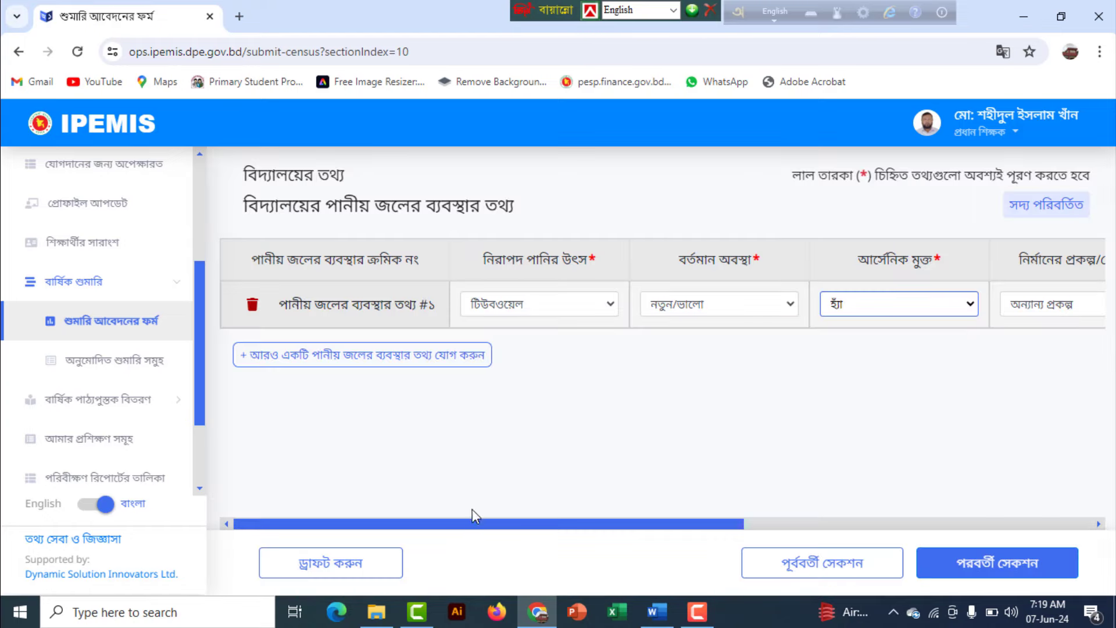
- Review the drinking water record and the toilet record in their sections, advancing through both to the furniture section
left_click_drag(473, 526, 907, 530)
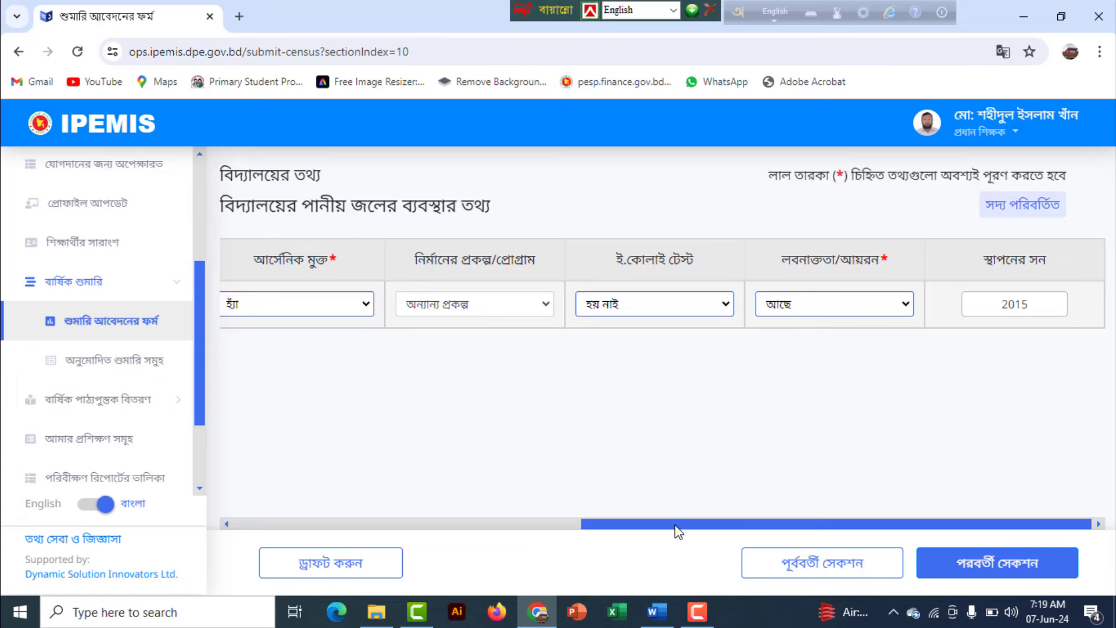
left_click_drag(675, 525, 117, 523)
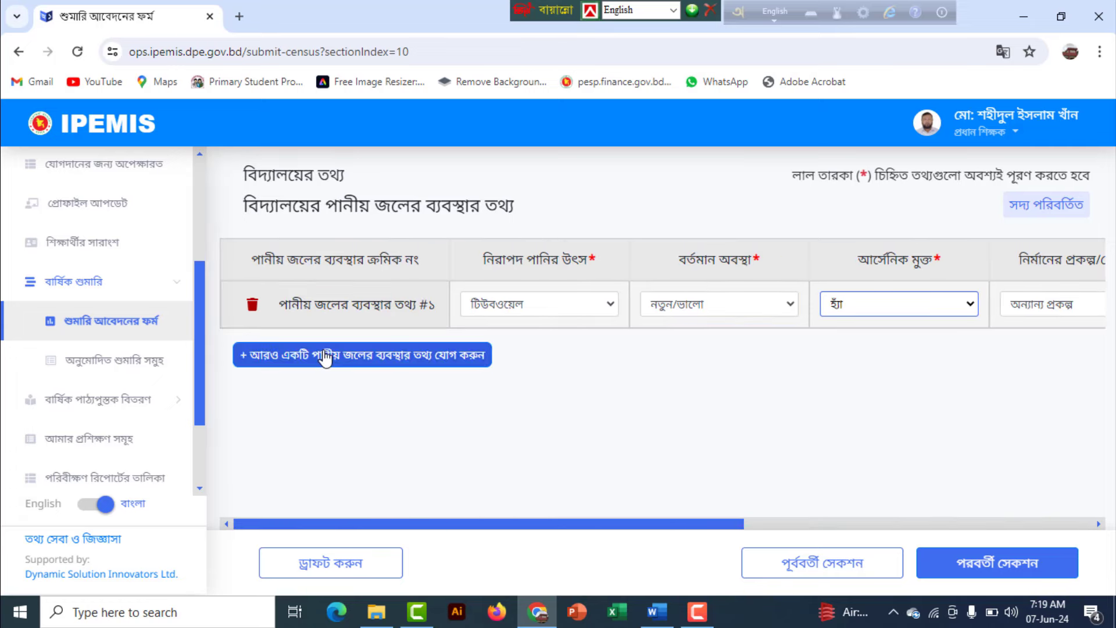
left_click(973, 567)
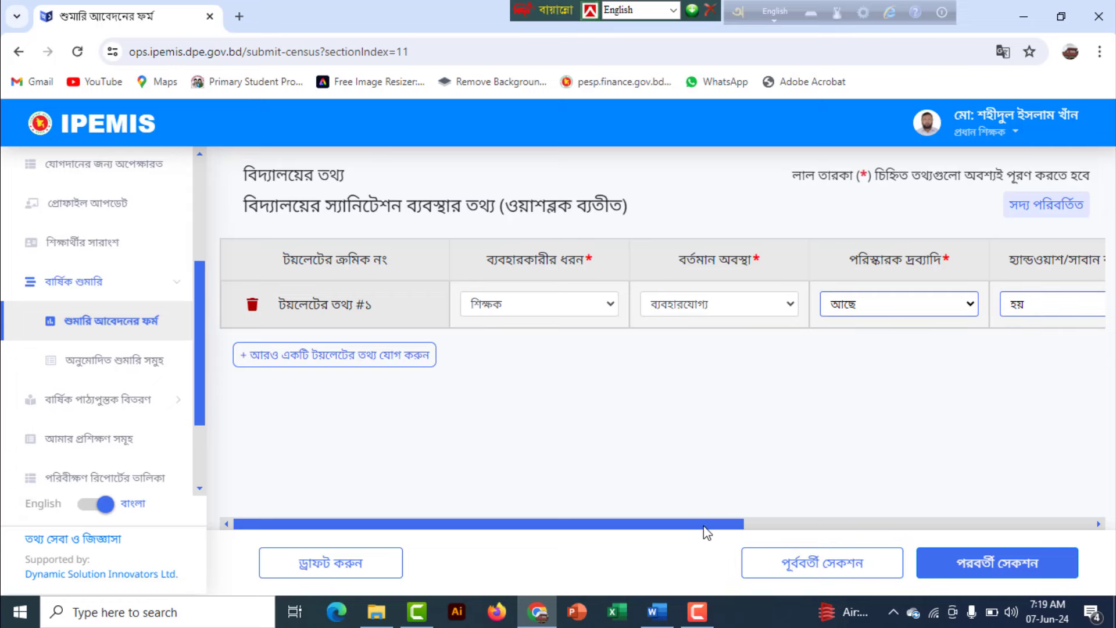
left_click_drag(704, 526, 1059, 535)
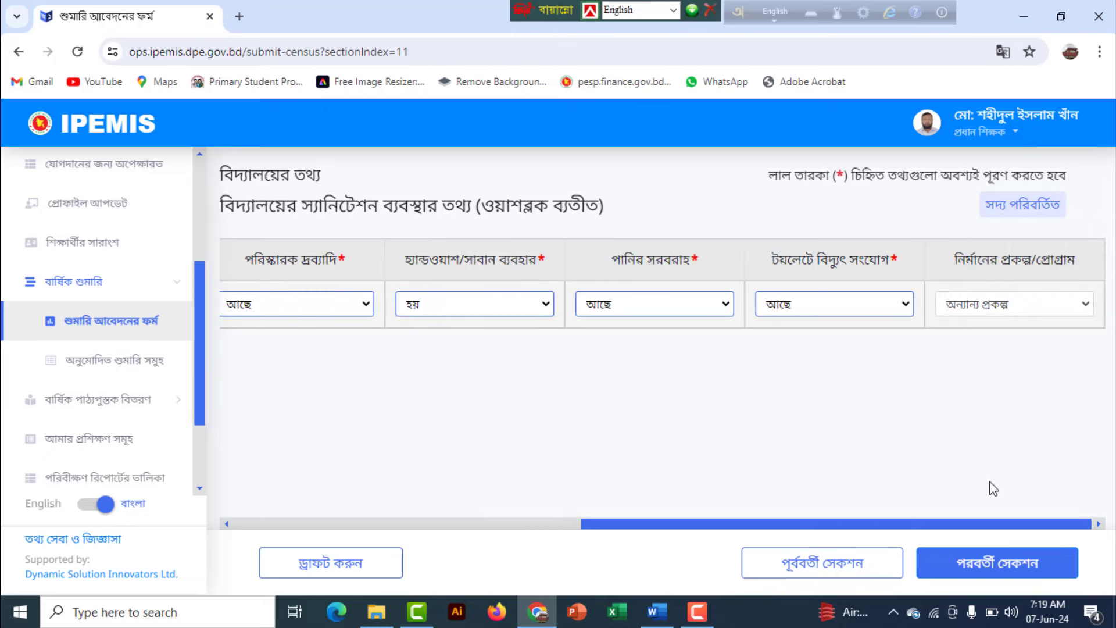
left_click(990, 562)
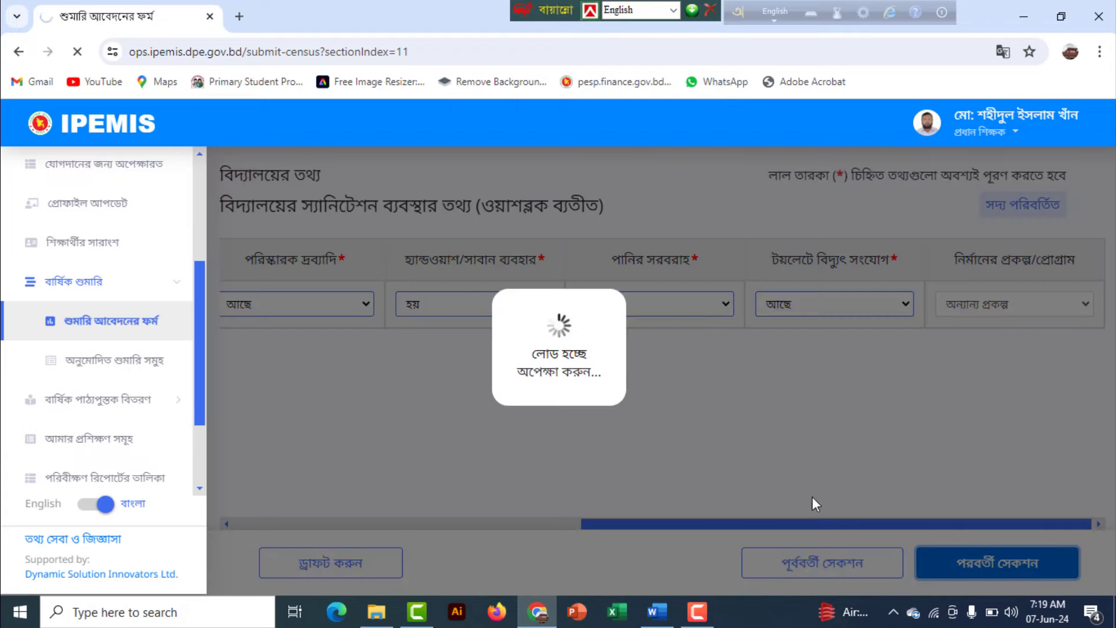
- Try adding another furniture row below the আলমারি entry, and delete the blank row
scroll(428, 361, "up", 1)
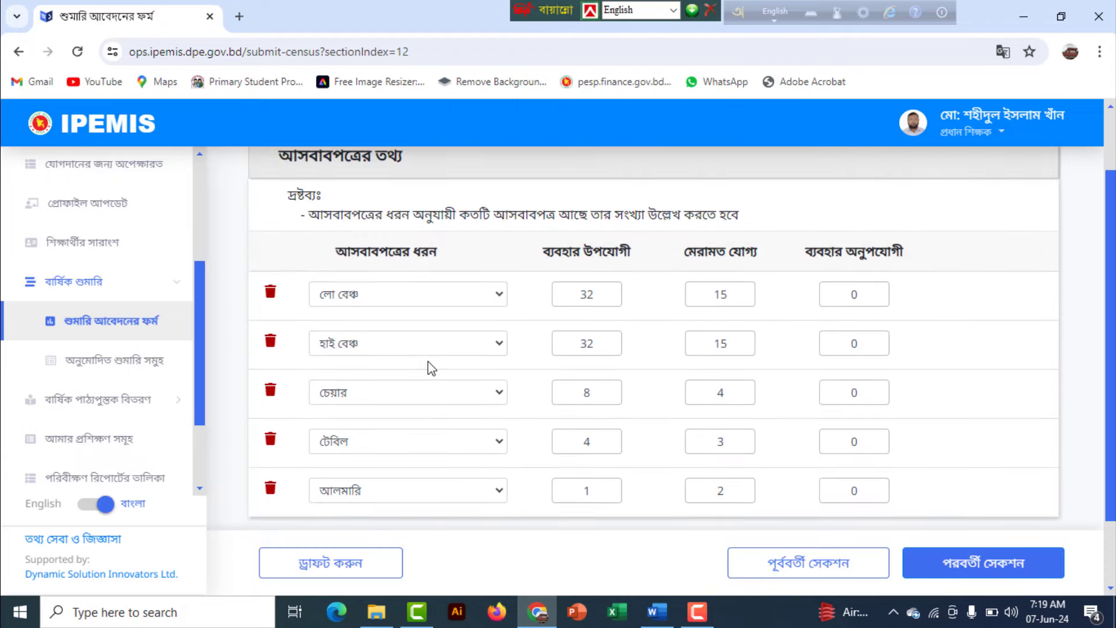
scroll(428, 361, "down", 1)
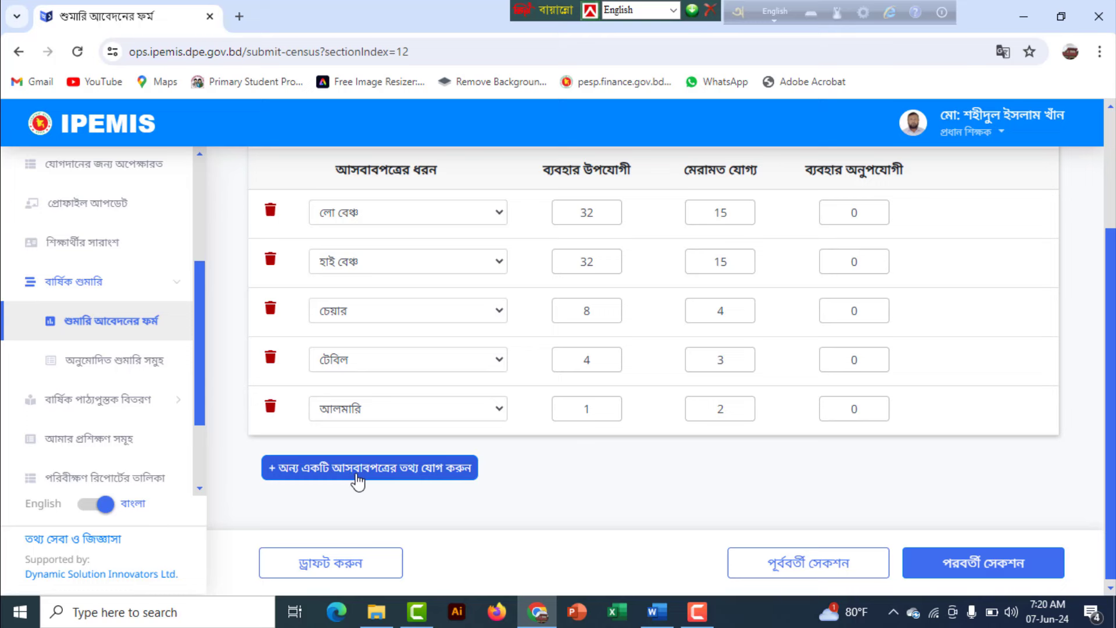
left_click(390, 480)
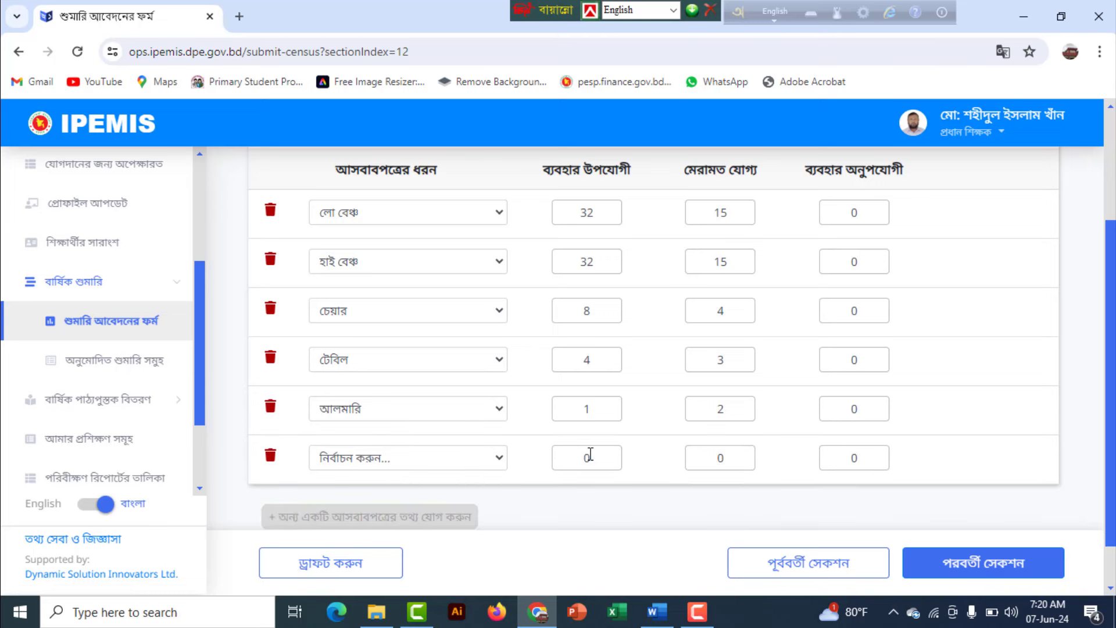
left_click(271, 456)
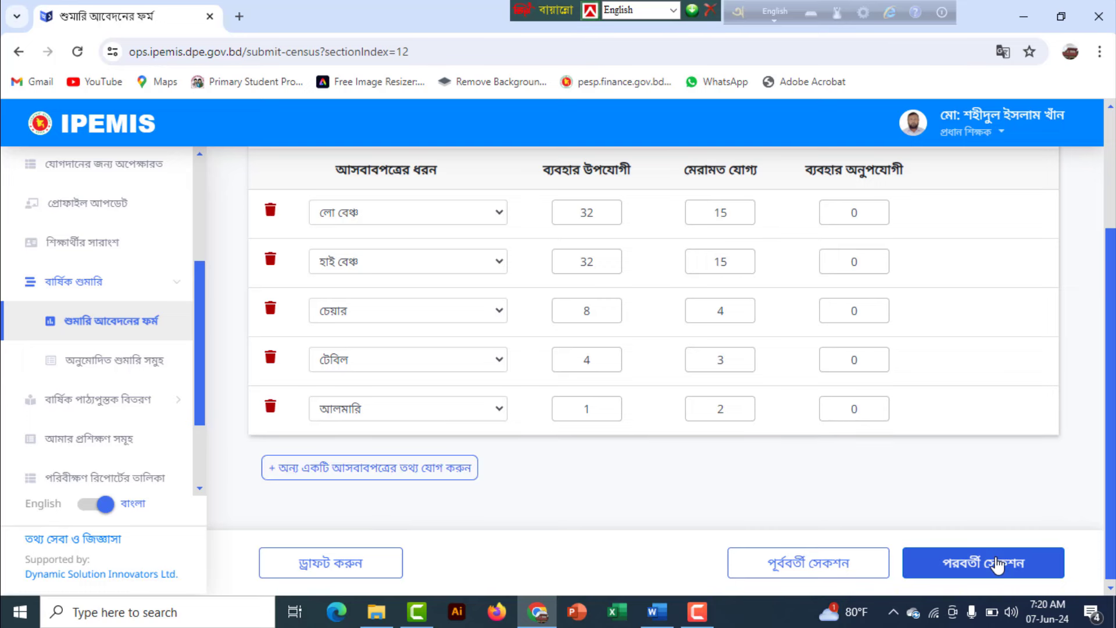
- Advance to the ICT and multimedia section and select ওয়্যারলেস as the internet connection type
left_click(998, 564)
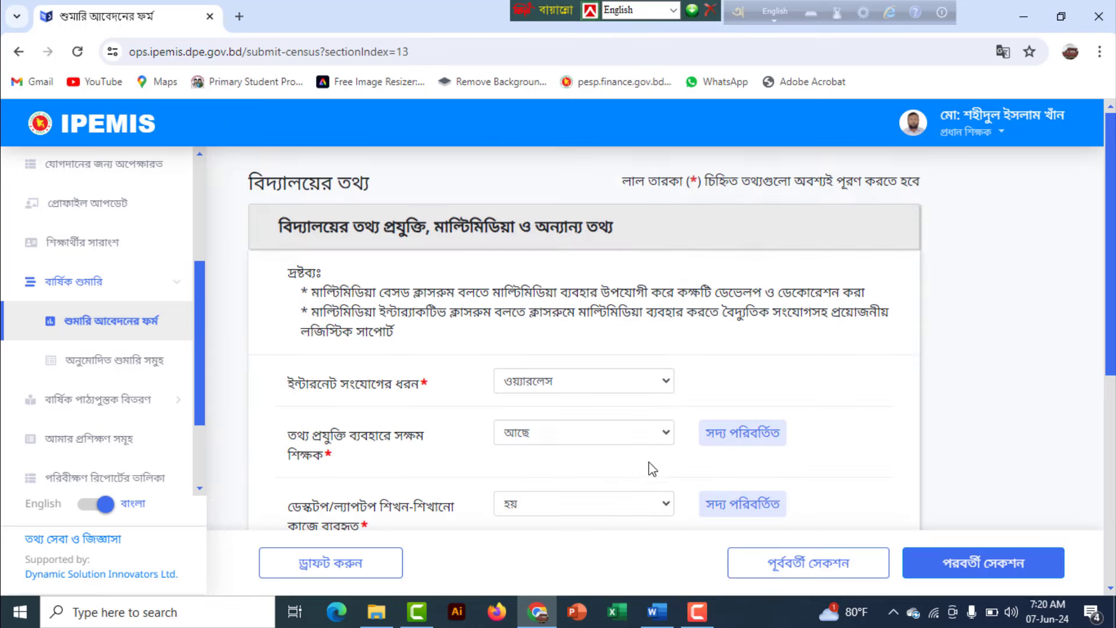
scroll(465, 378, "down", 1)
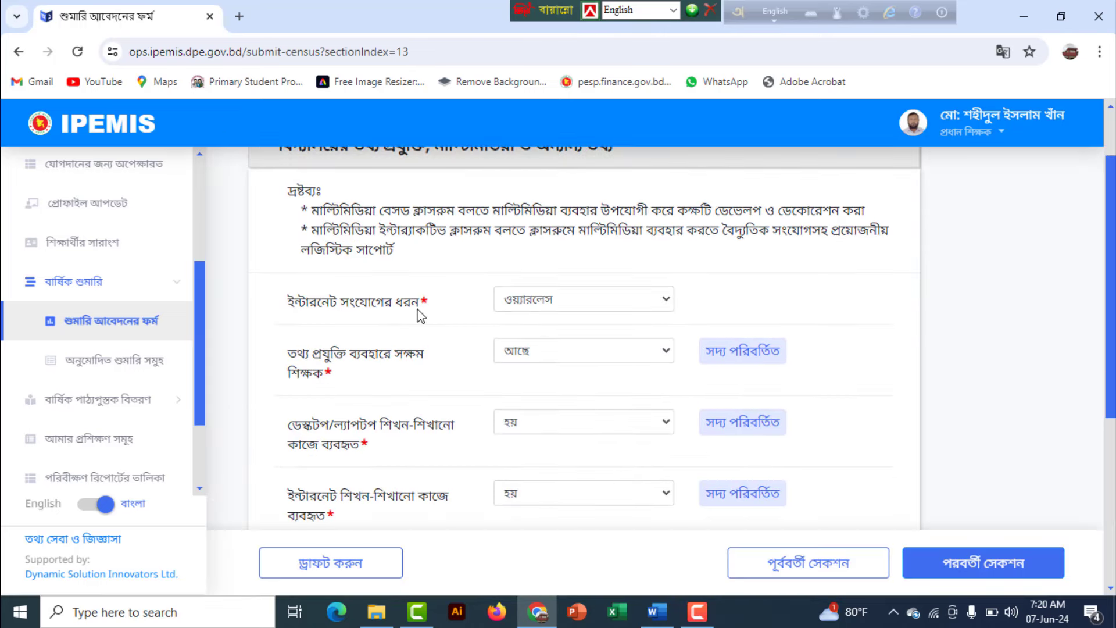
scroll(579, 238, "down", 1)
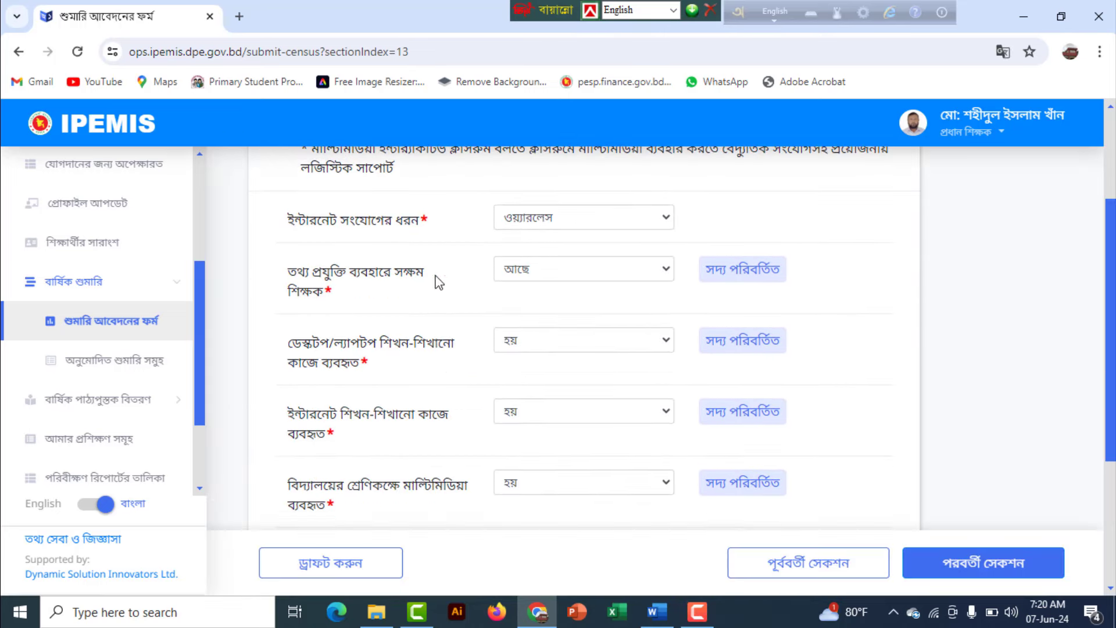
scroll(451, 262, "up", 2)
scroll(445, 274, "down", 1)
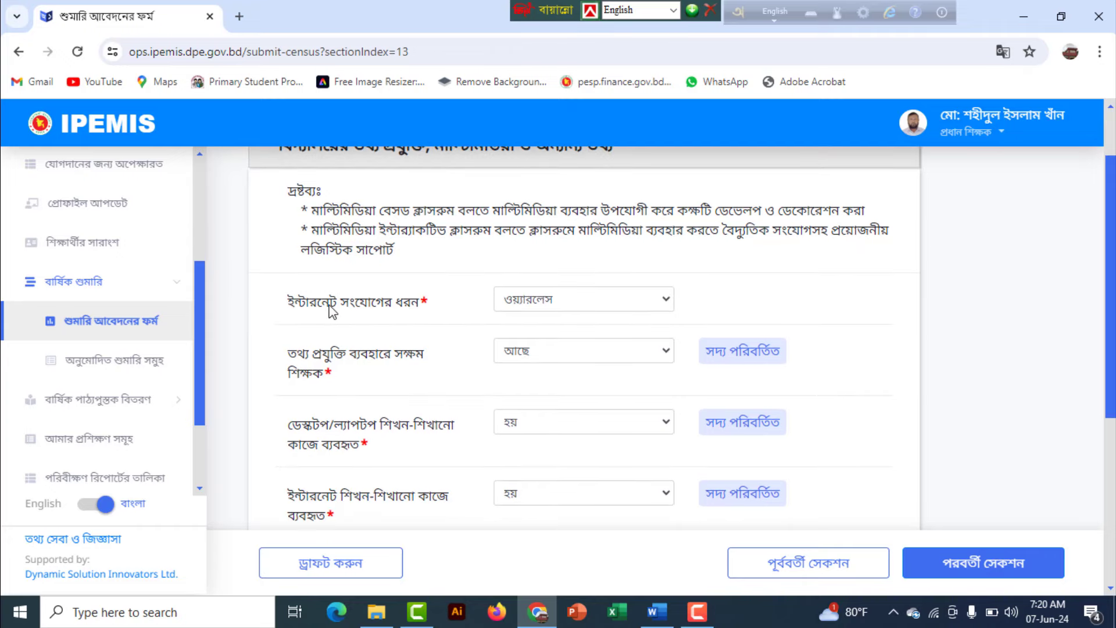
left_click(666, 300)
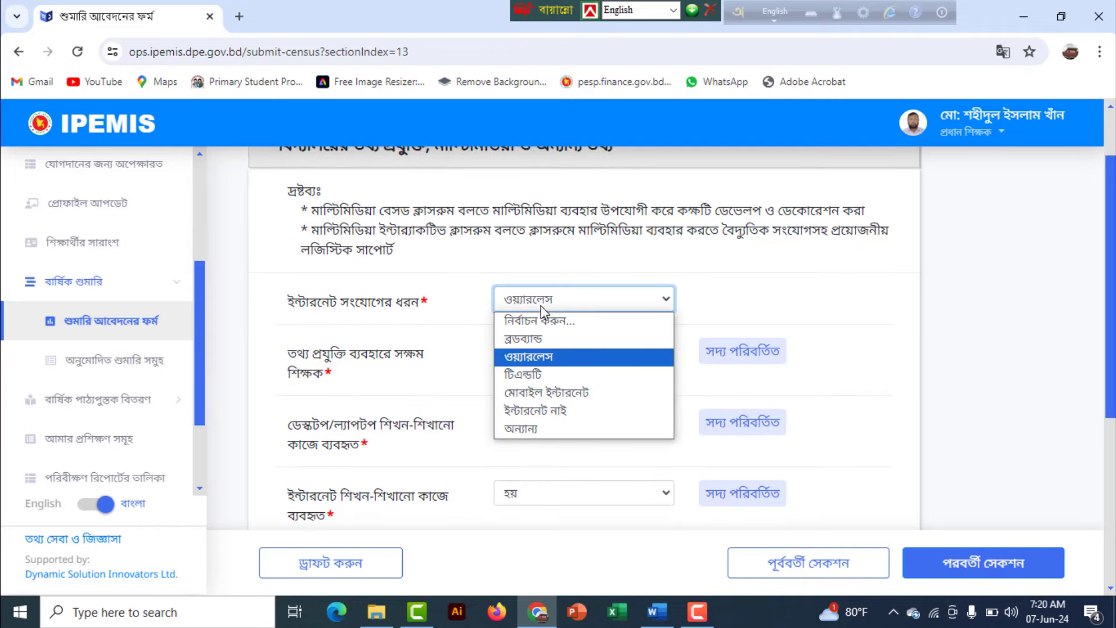
left_click(537, 361)
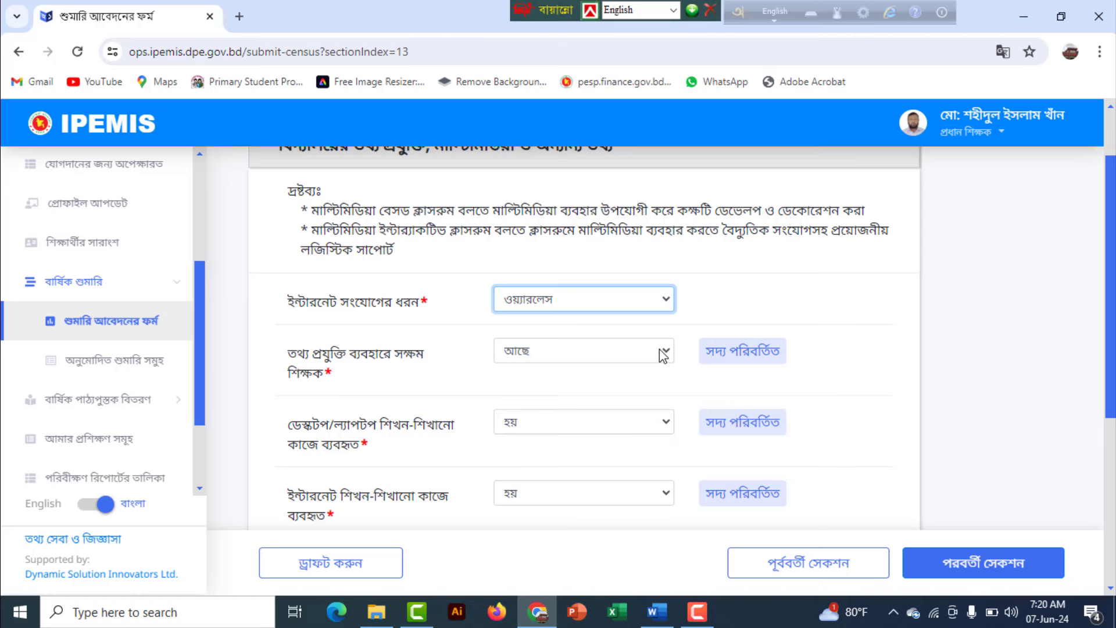
- Check the options for ICT-capable teachers and select হয় for desktop/laptop use in teaching and learning
left_click(620, 352)
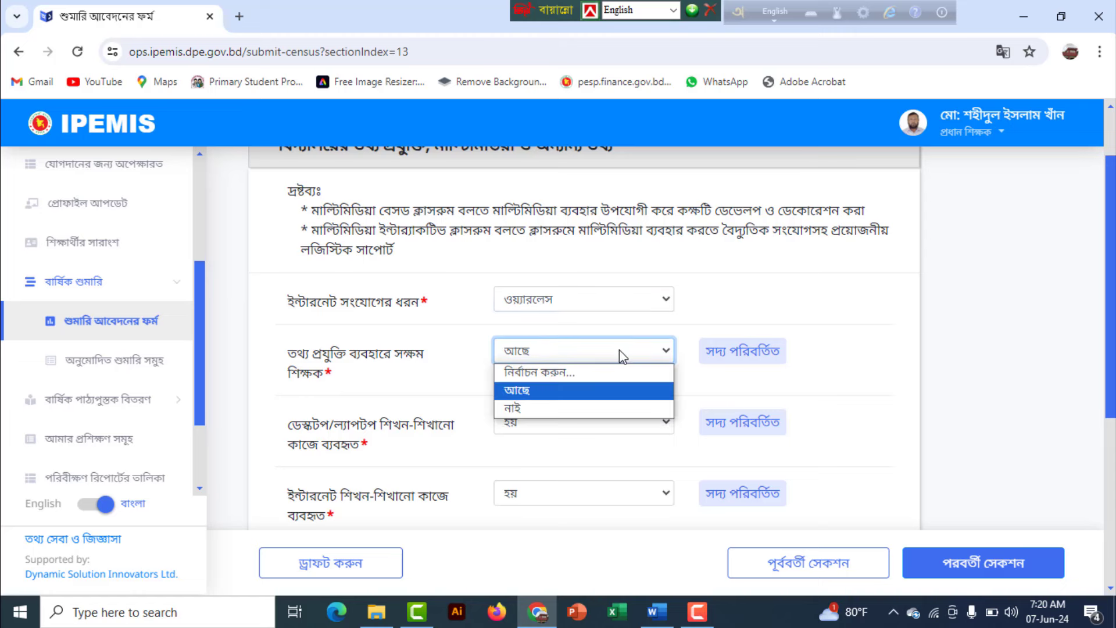
left_click(954, 331)
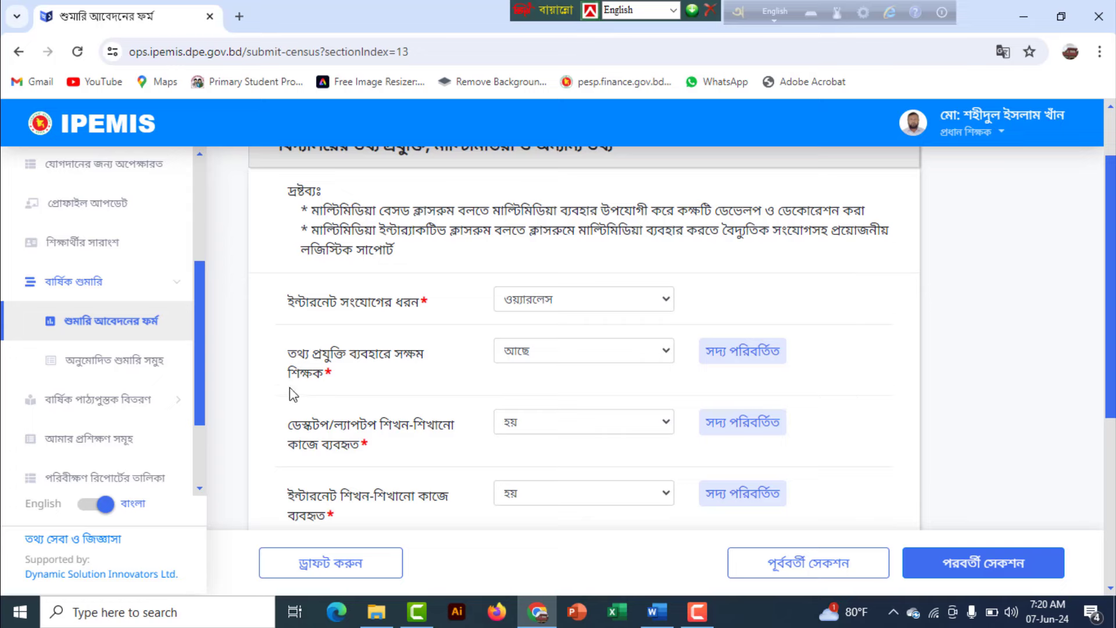
scroll(314, 383, "down", 1)
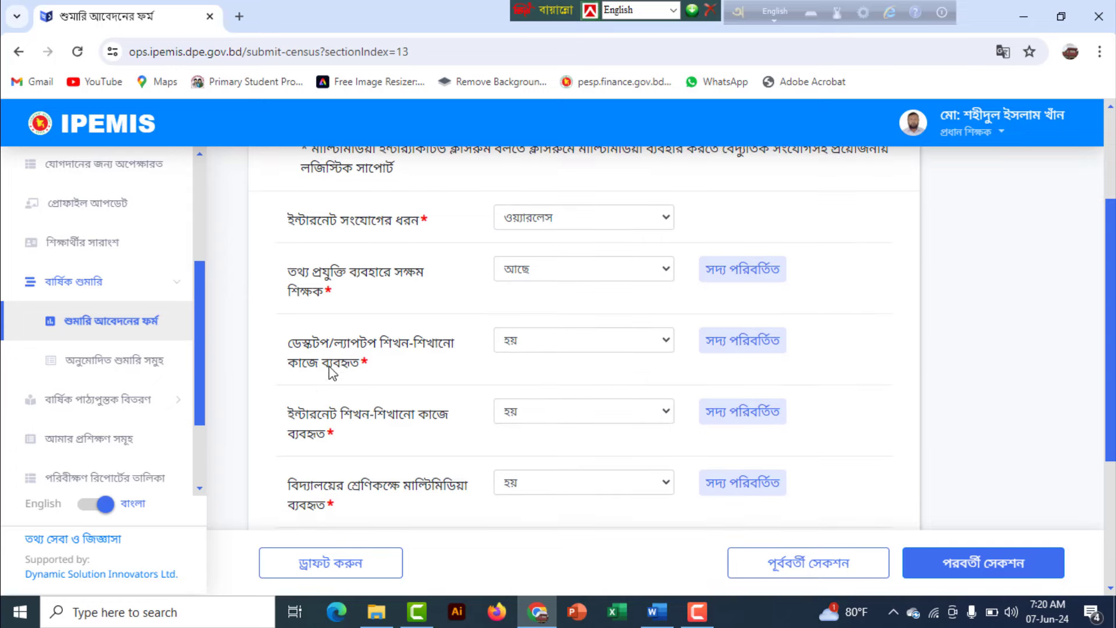
left_click(668, 343)
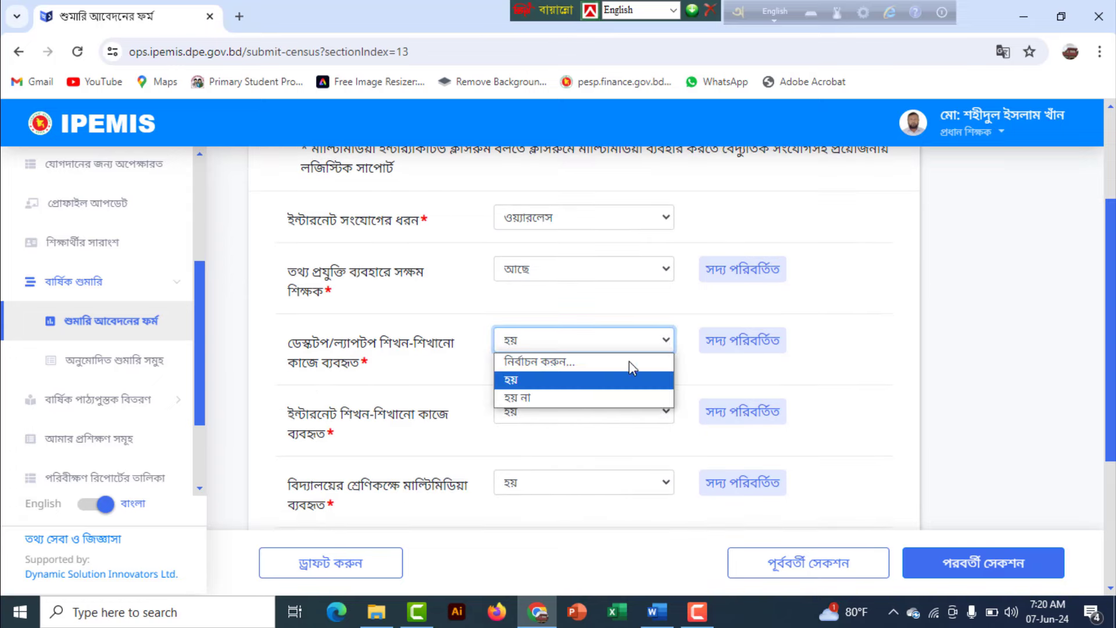
left_click(526, 381)
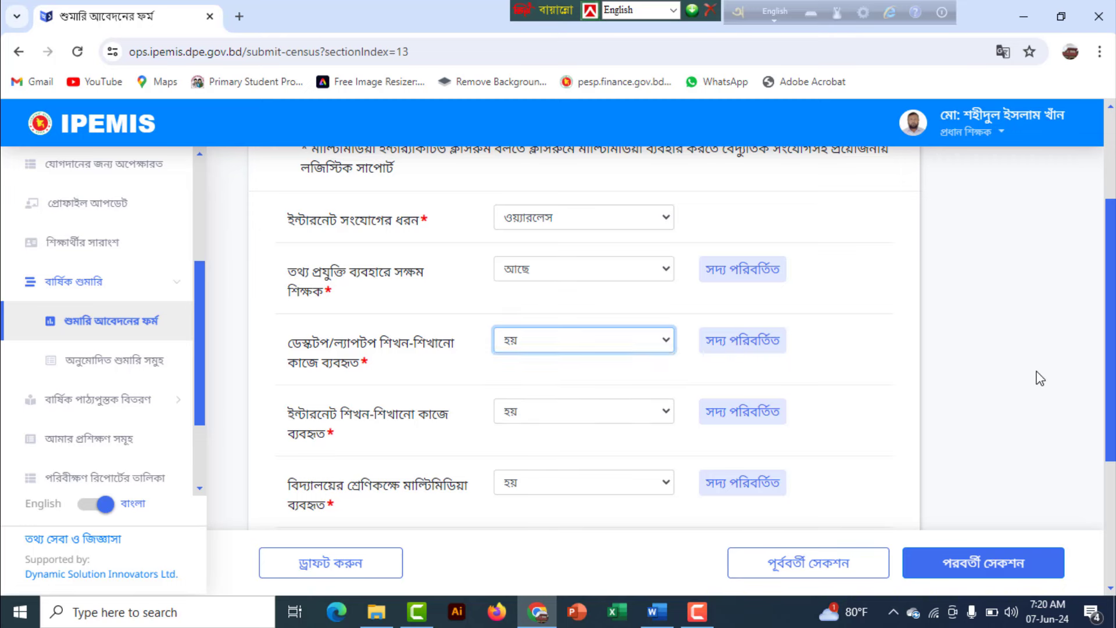
- Review the remaining internet, multimedia classroom and sound system answers, and advance to the equipment section
scroll(523, 400, "down", 1)
scroll(424, 339, "down", 1)
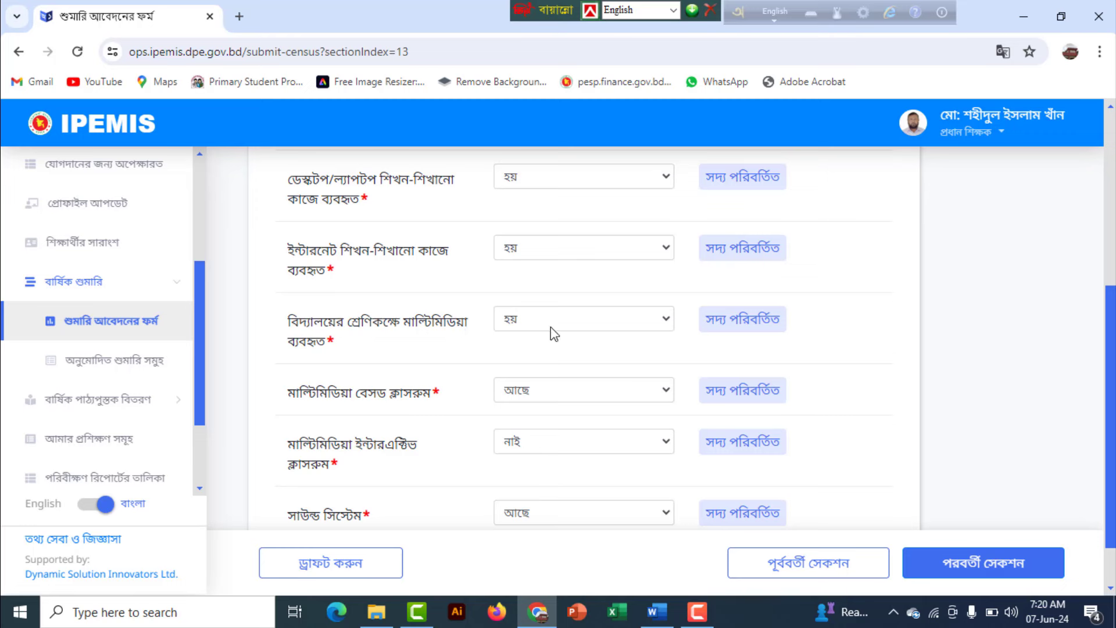
scroll(550, 328, "down", 1)
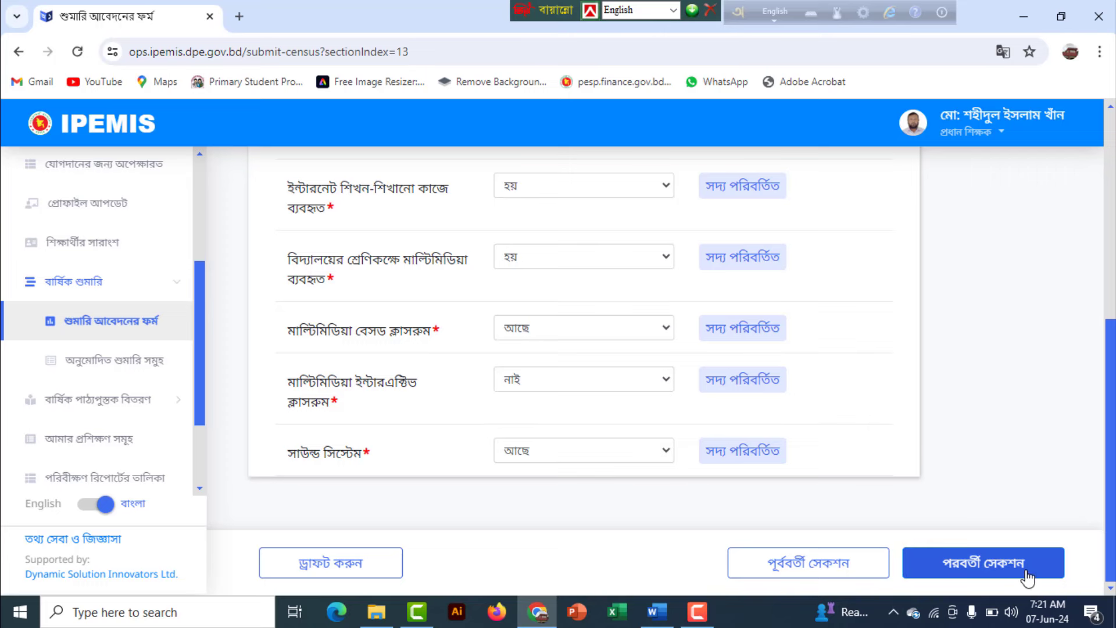
left_click(942, 559)
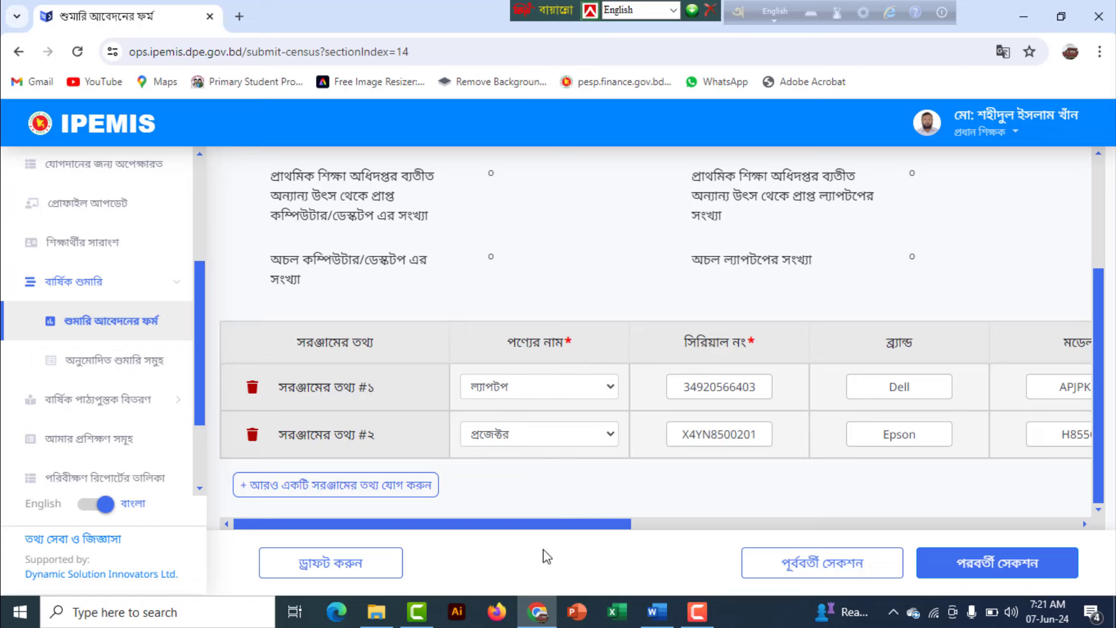
- Review the equipment records, select ব্যবহারযোগ্য as the laptop's current condition, and advance to the school management committee section
left_click_drag(560, 530, 1060, 522)
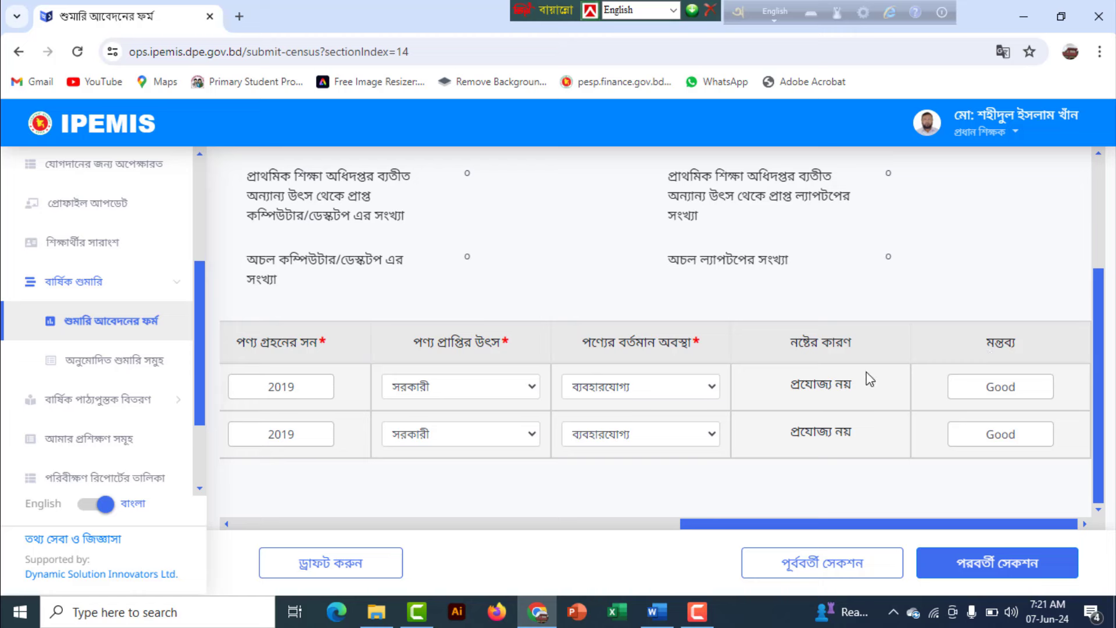
left_click(717, 385)
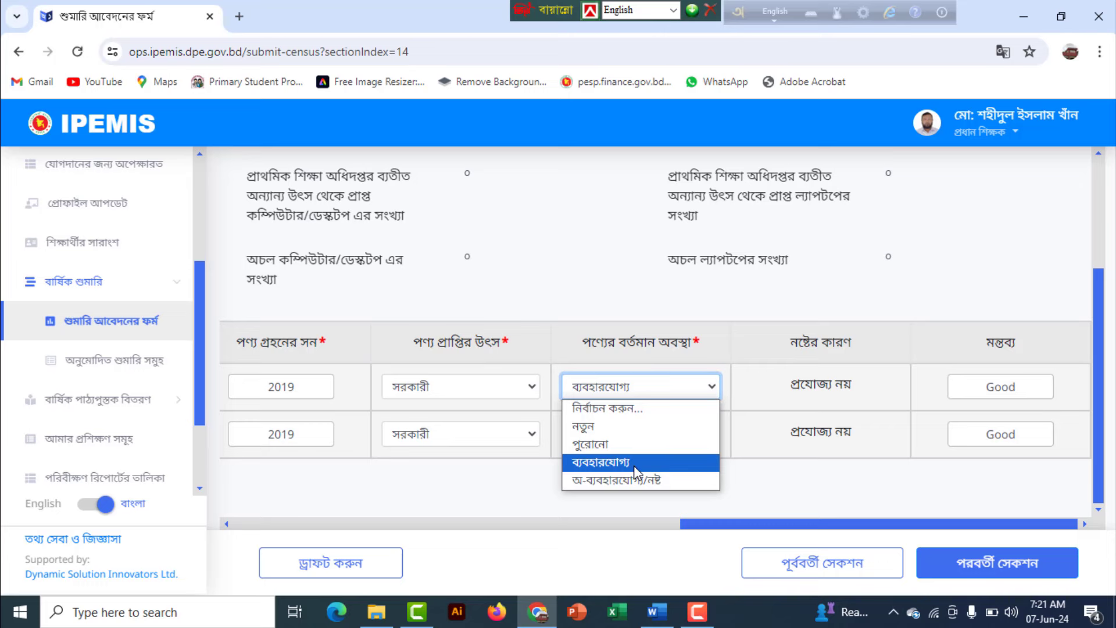
left_click(617, 463)
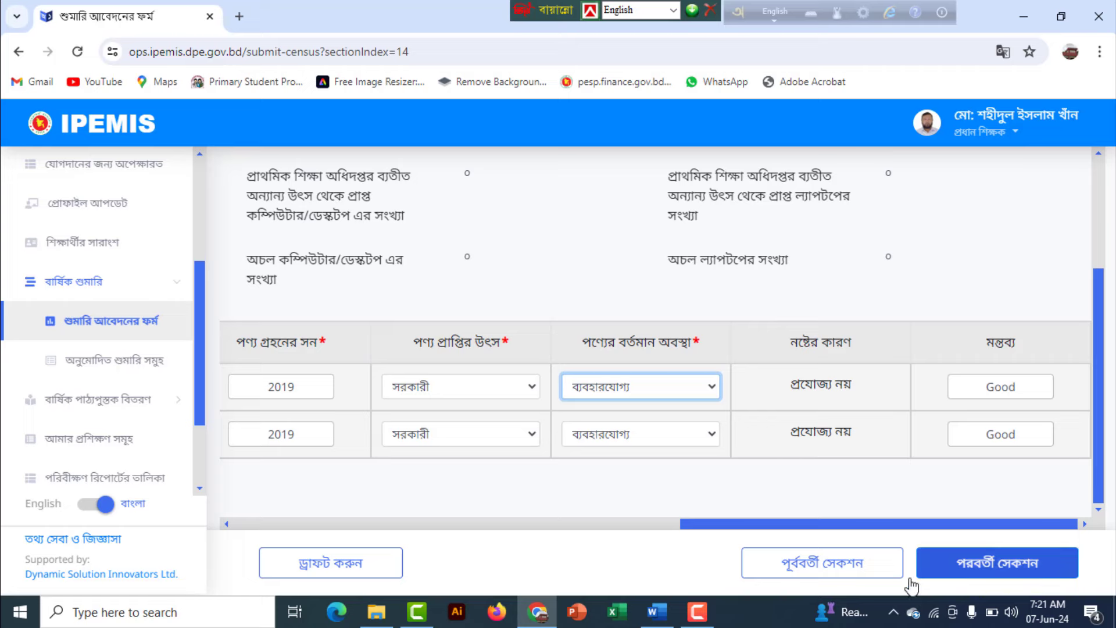
left_click(1032, 572)
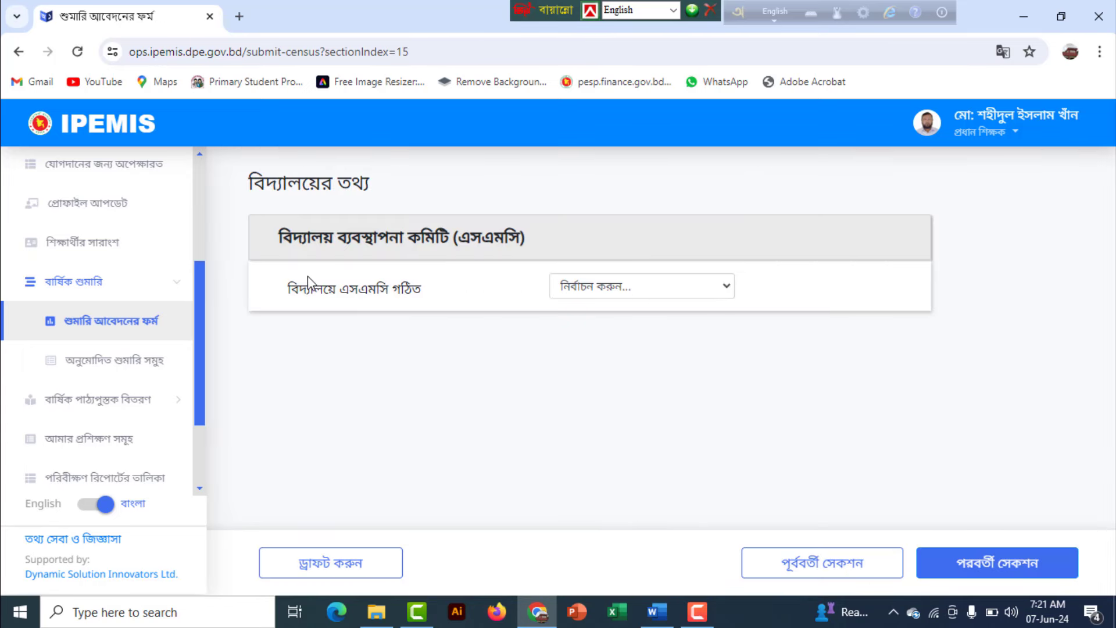
- Set the school management committee's formation status to হয়েছে and check the chairperson's name
left_click(605, 291)
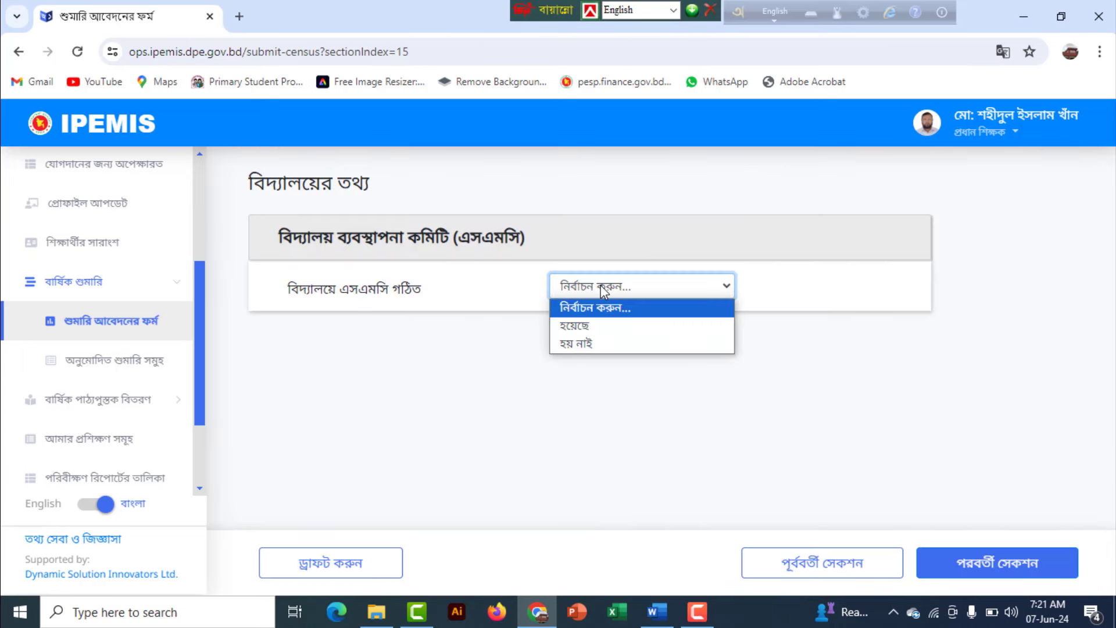
left_click(598, 327)
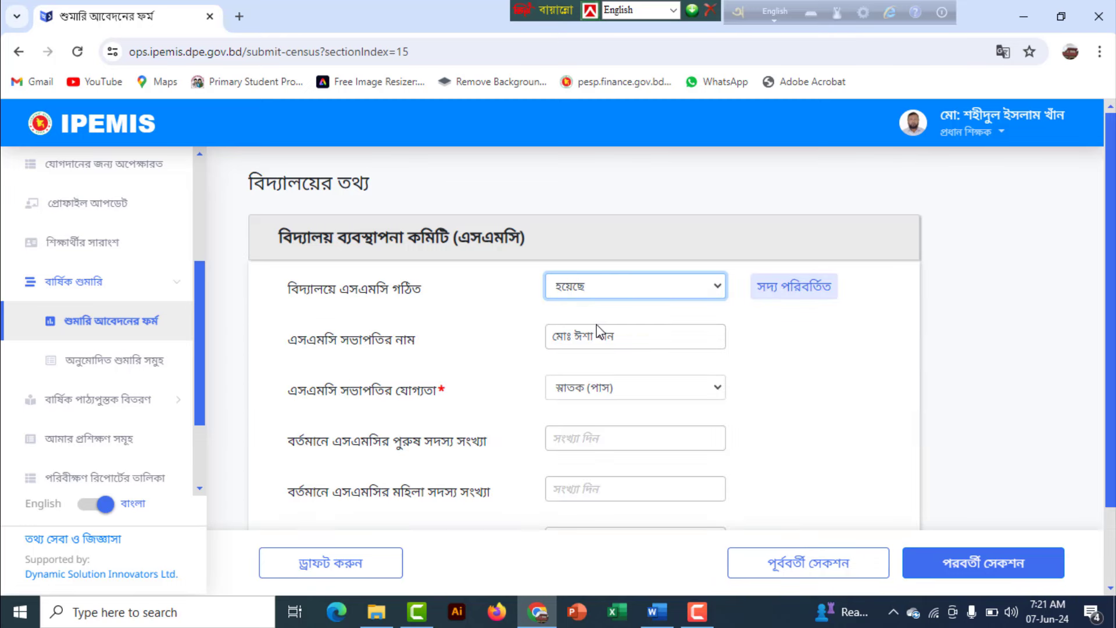
scroll(597, 327, "down", 2)
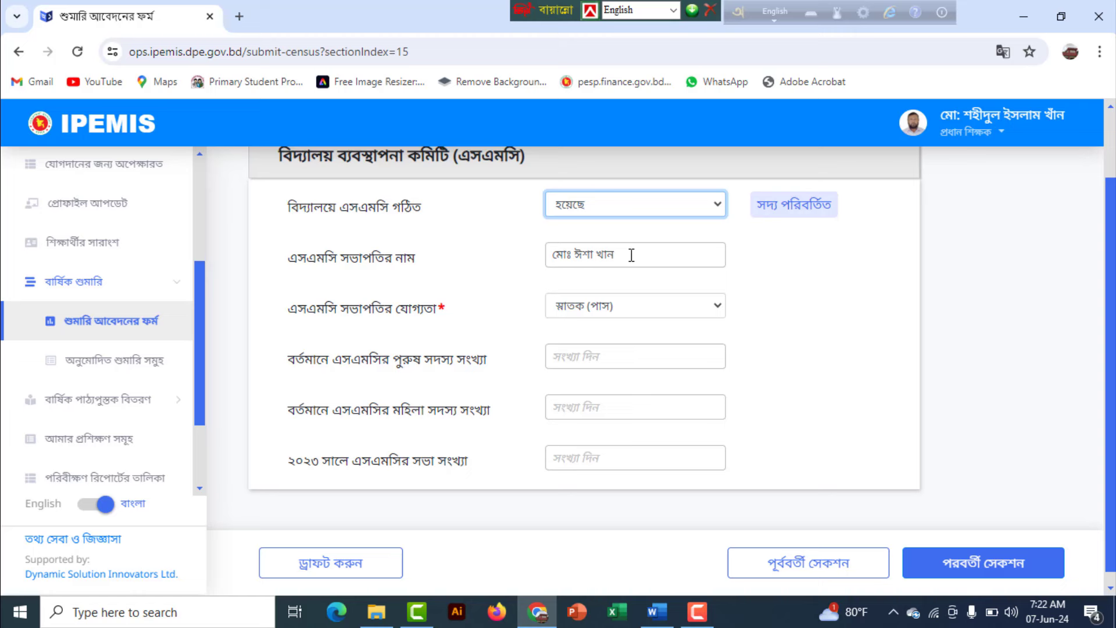
left_click_drag(554, 257, 651, 256)
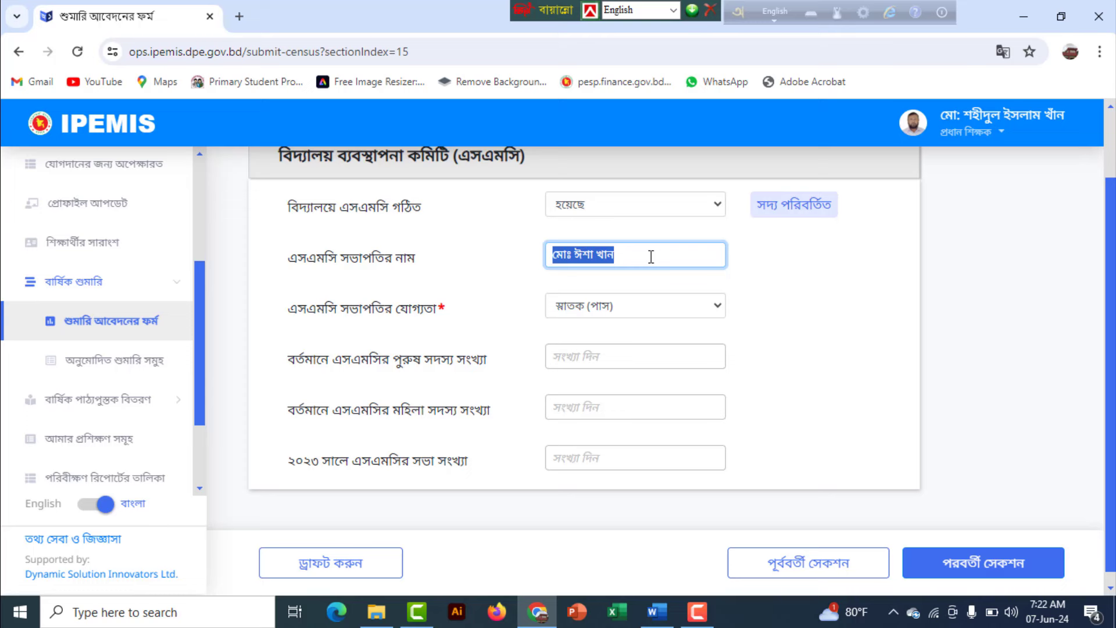
- Enter 8 male members, 3 female members and 12 SMC meetings for 2023, and advance to the social mobilisation section
left_click(625, 352)
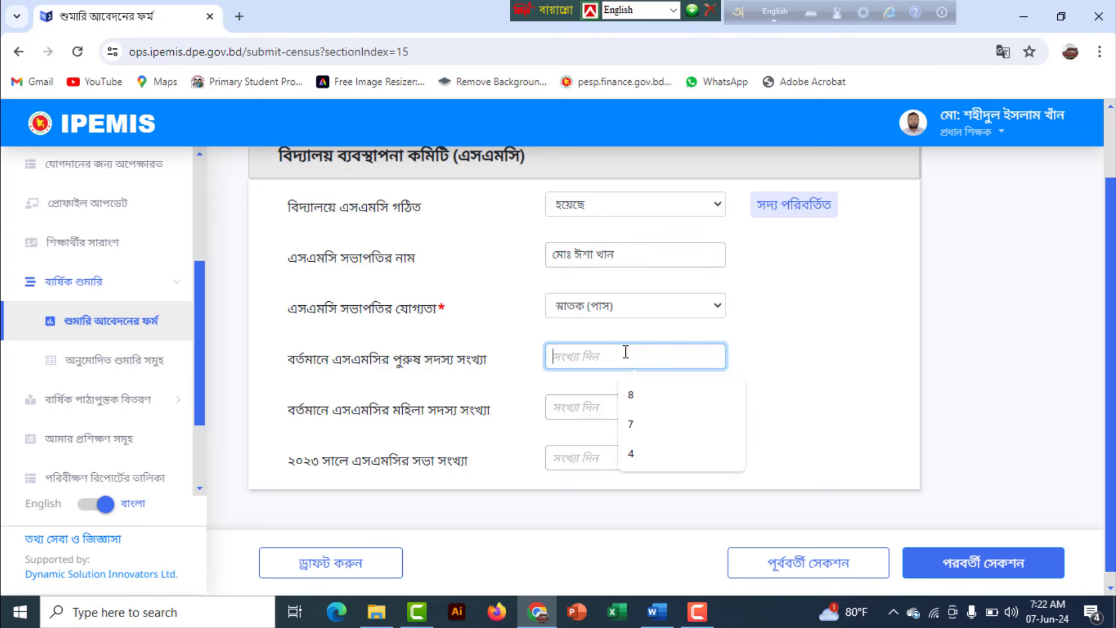
left_click(642, 397)
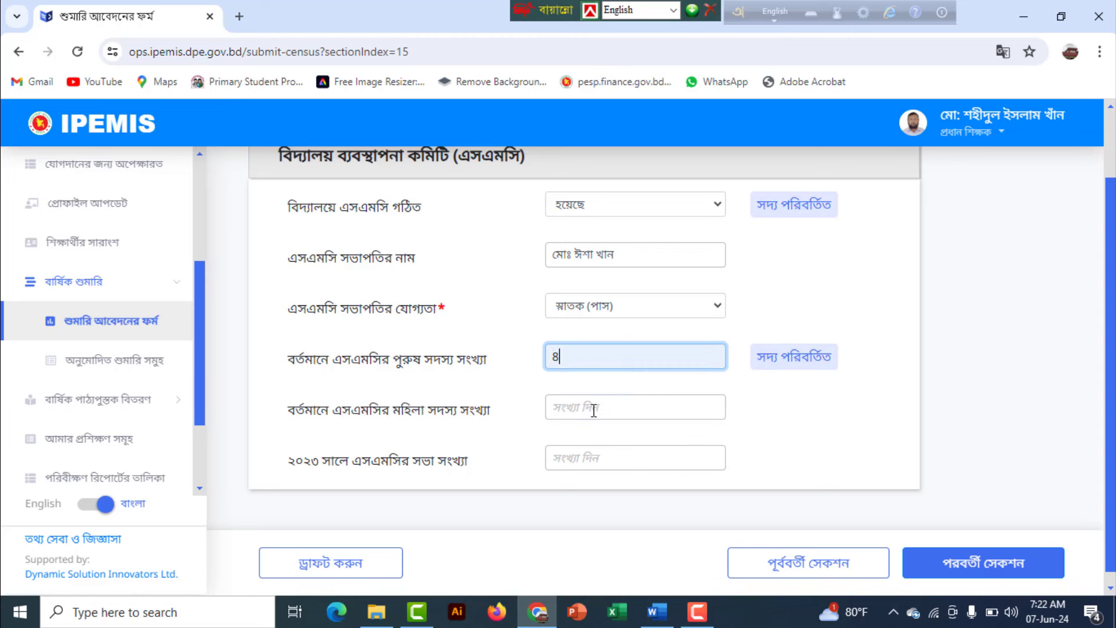
left_click(594, 411)
left_click(622, 440)
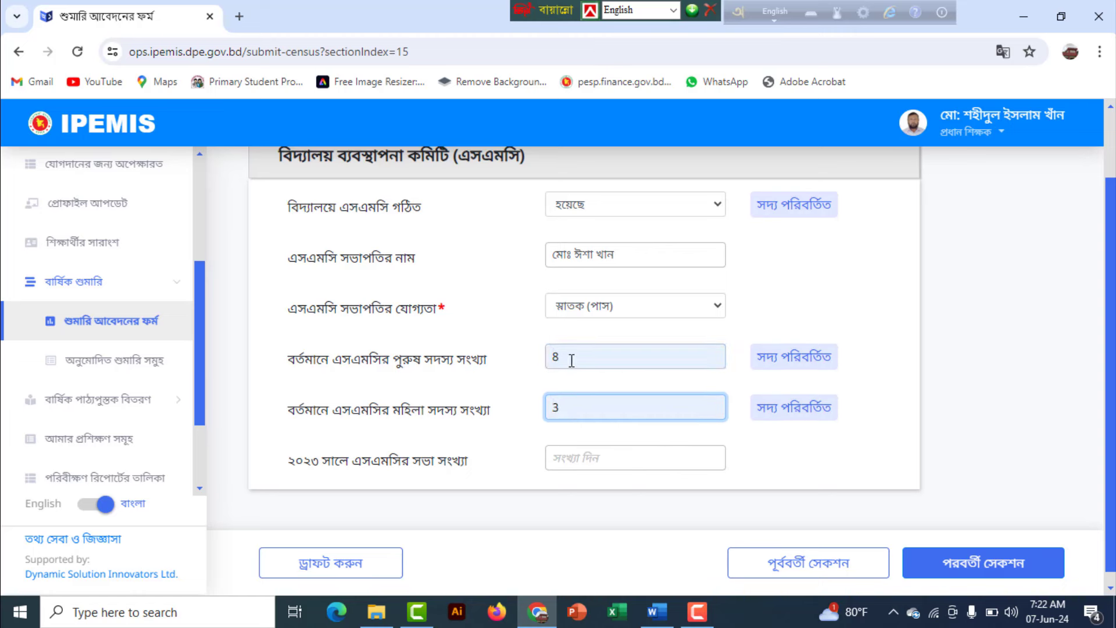
left_click(584, 459)
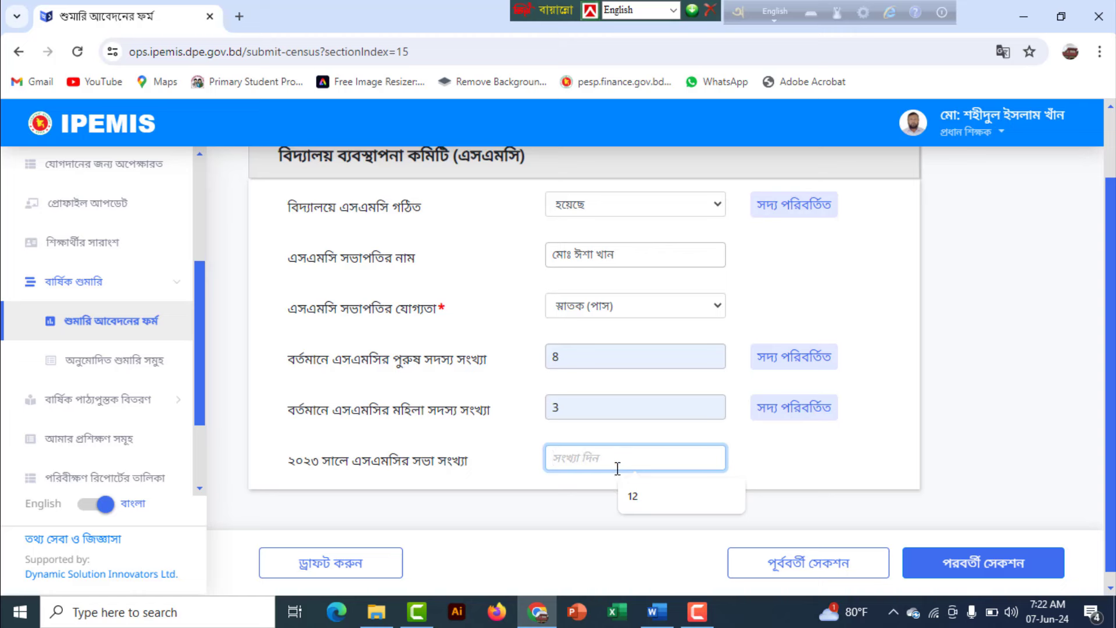
left_click(666, 493)
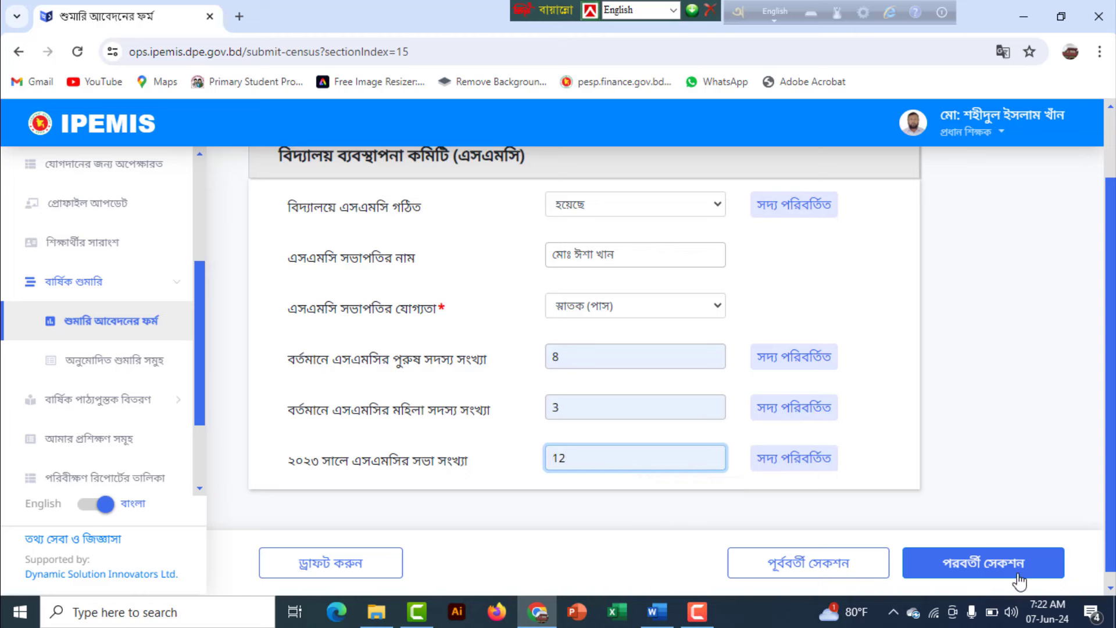
left_click(961, 565)
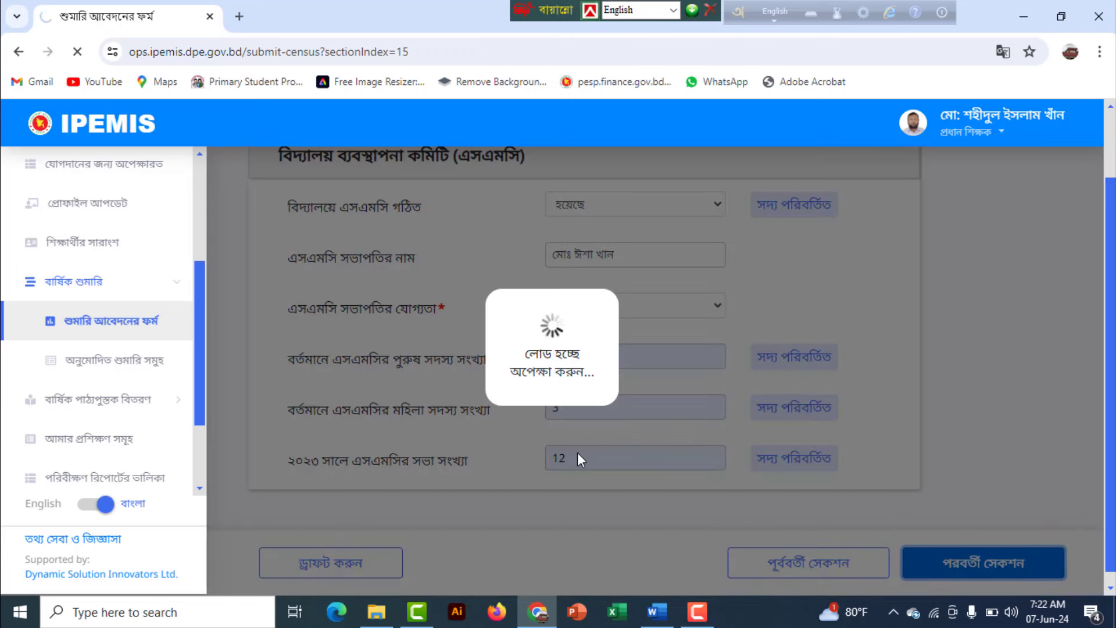
- Enter 3 mothers' gatherings, 3 guardians' gatherings and 6 courtyard meetings in the social mobilisation section
scroll(515, 297, "up", 2)
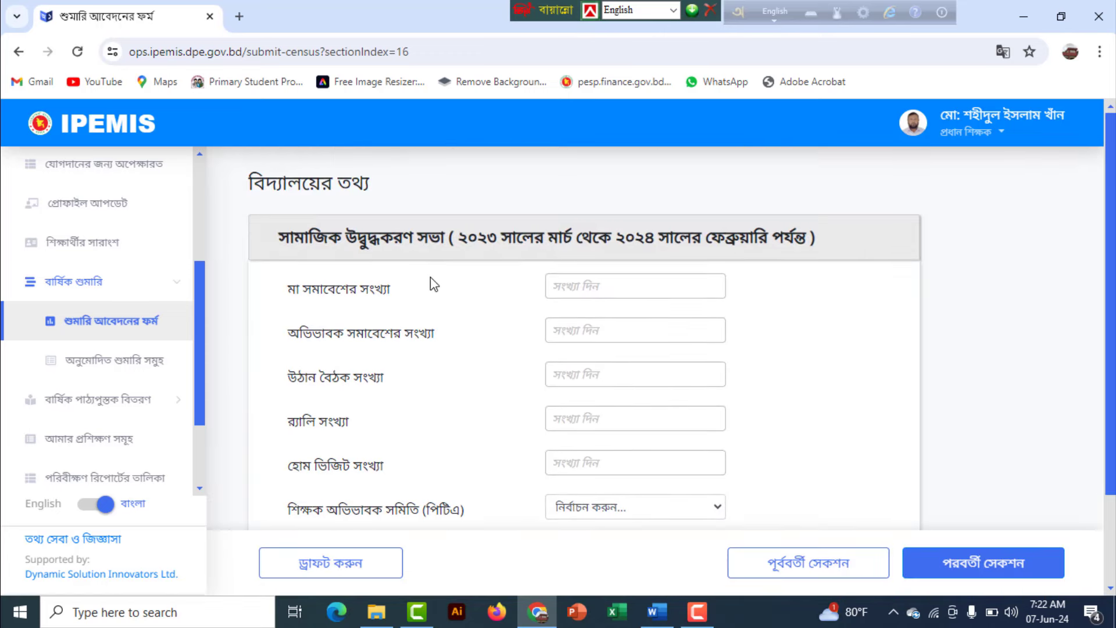
left_click(617, 286)
type("3")
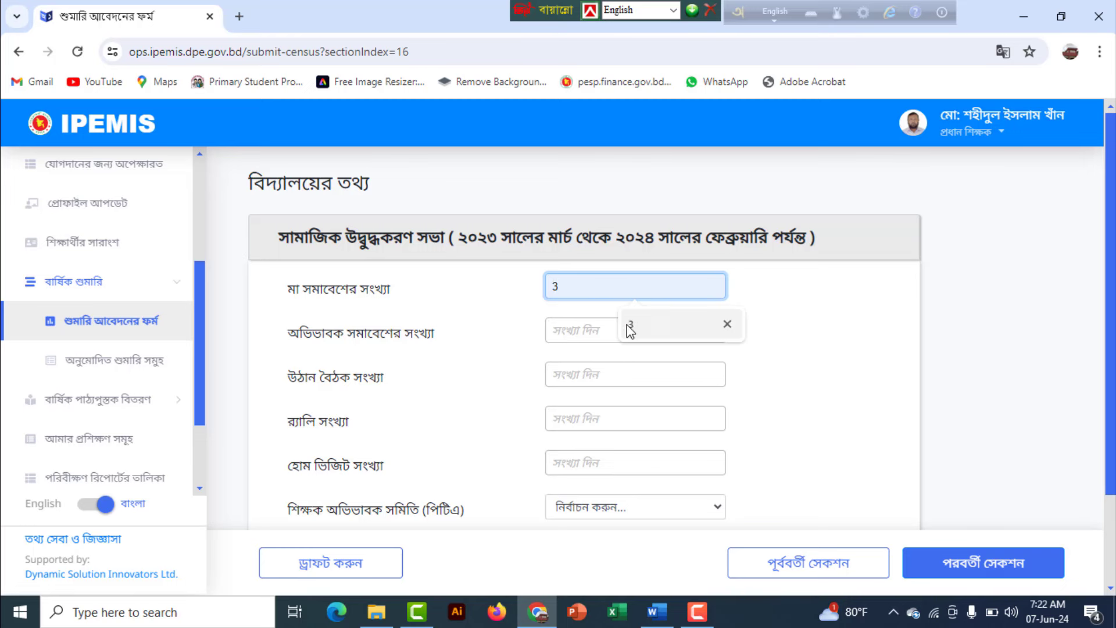
left_click(590, 325)
left_click(678, 380)
left_click(668, 378)
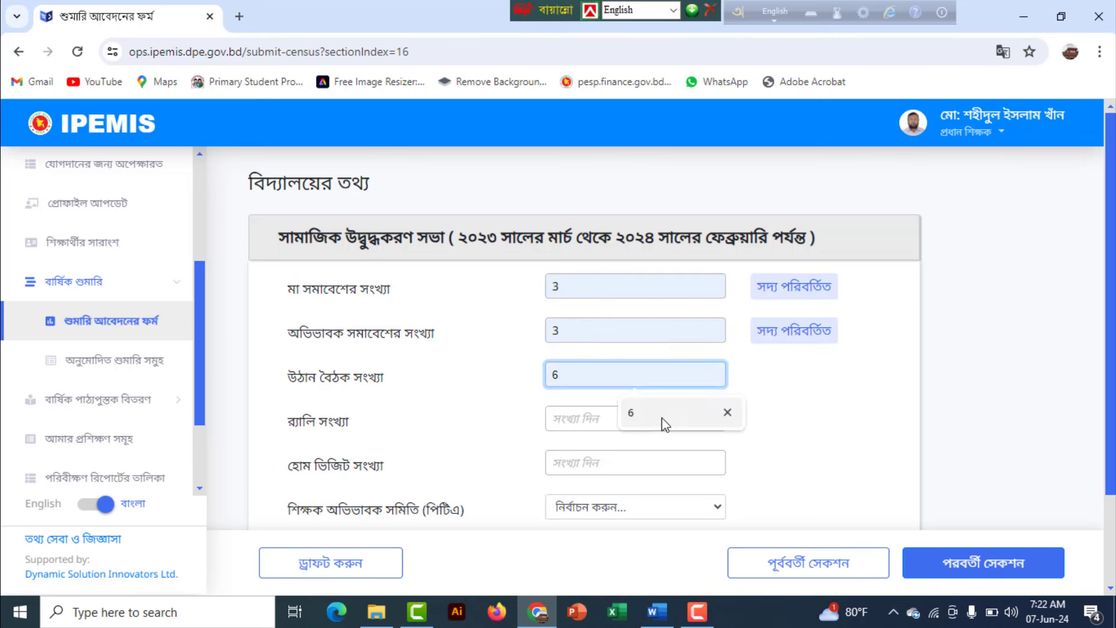
left_click(661, 416)
scroll(582, 424, "down", 2)
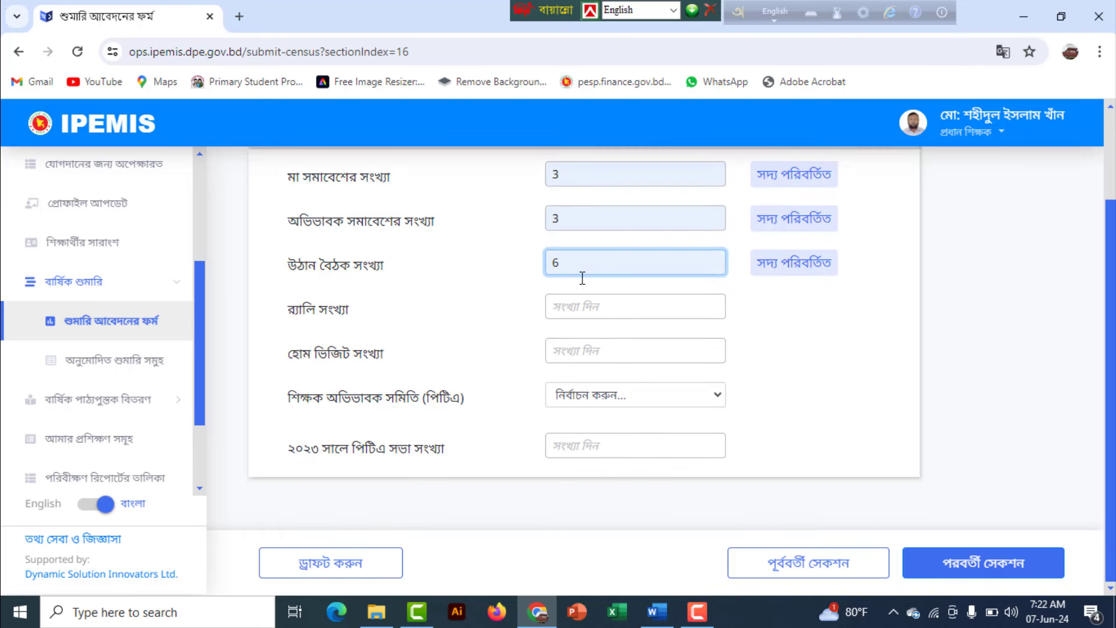
- Enter 4 rallies and 48 home visits, and set the parent-teacher association (পিটিএ) to আছে
left_click(585, 307)
type("4")
left_click(610, 356)
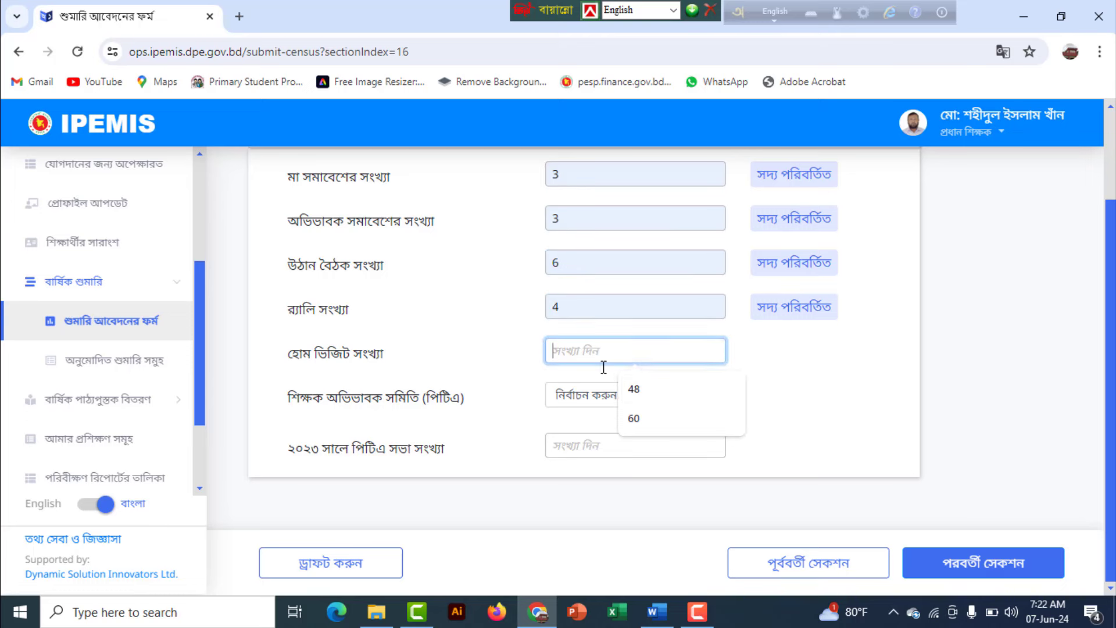
left_click(645, 387)
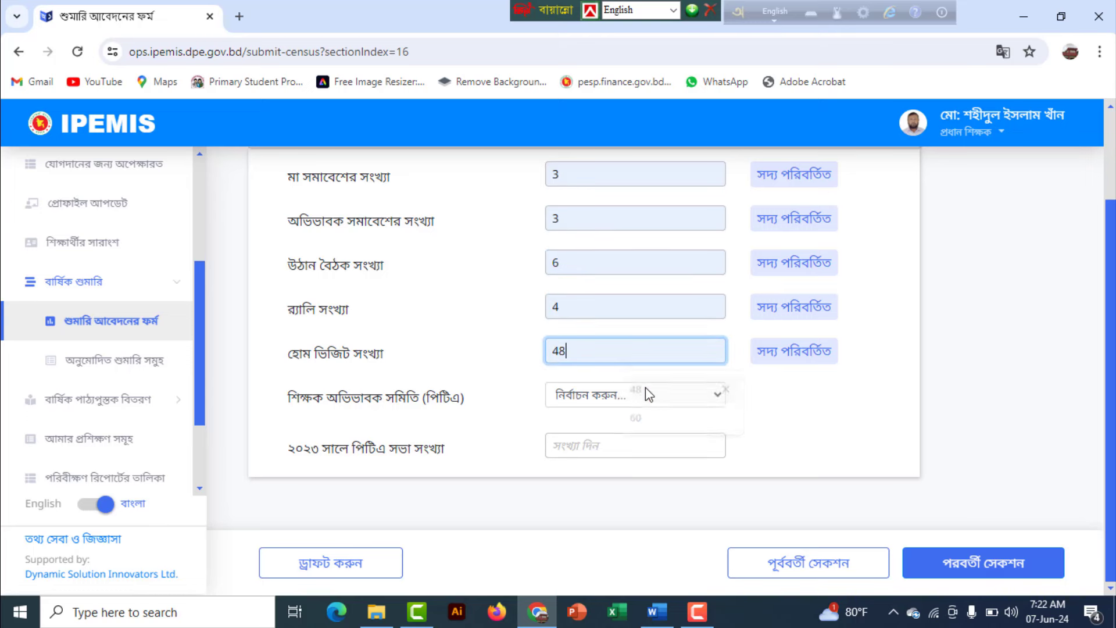
left_click(600, 400)
left_click(600, 440)
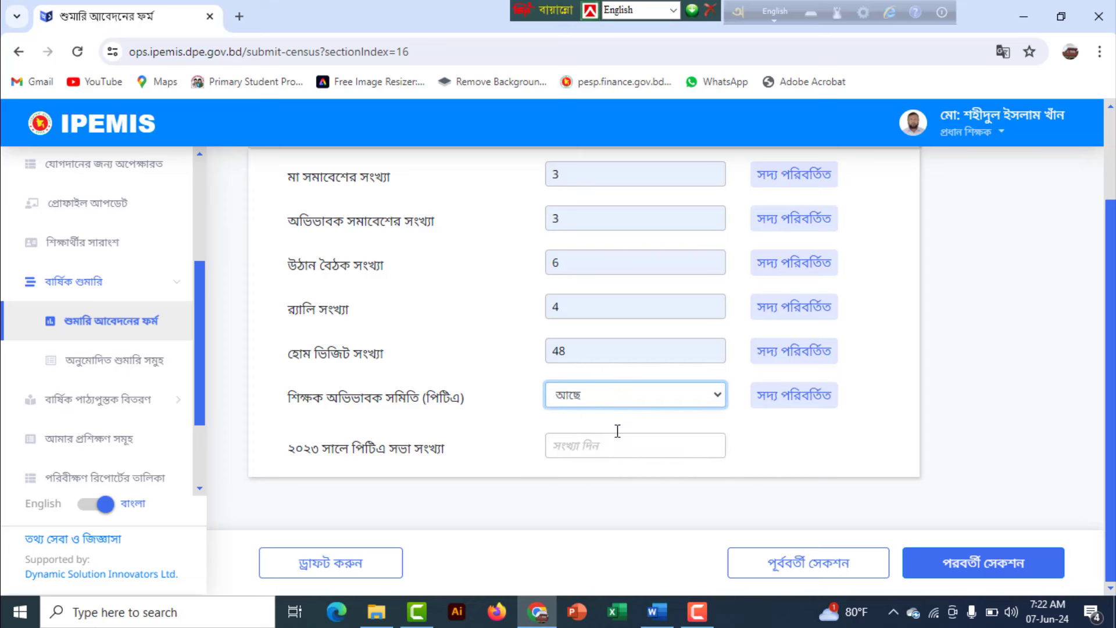
- Enter 3 PTA meetings for 2023 and advance past the sports and cultural activities section
left_click(584, 446)
left_click(655, 490)
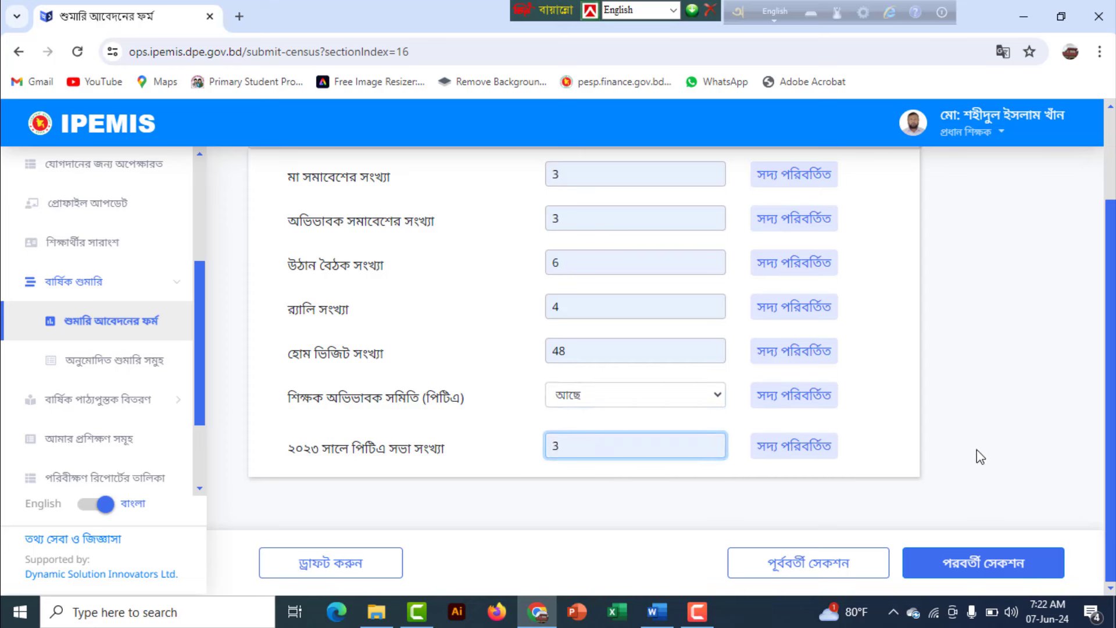
left_click(987, 570)
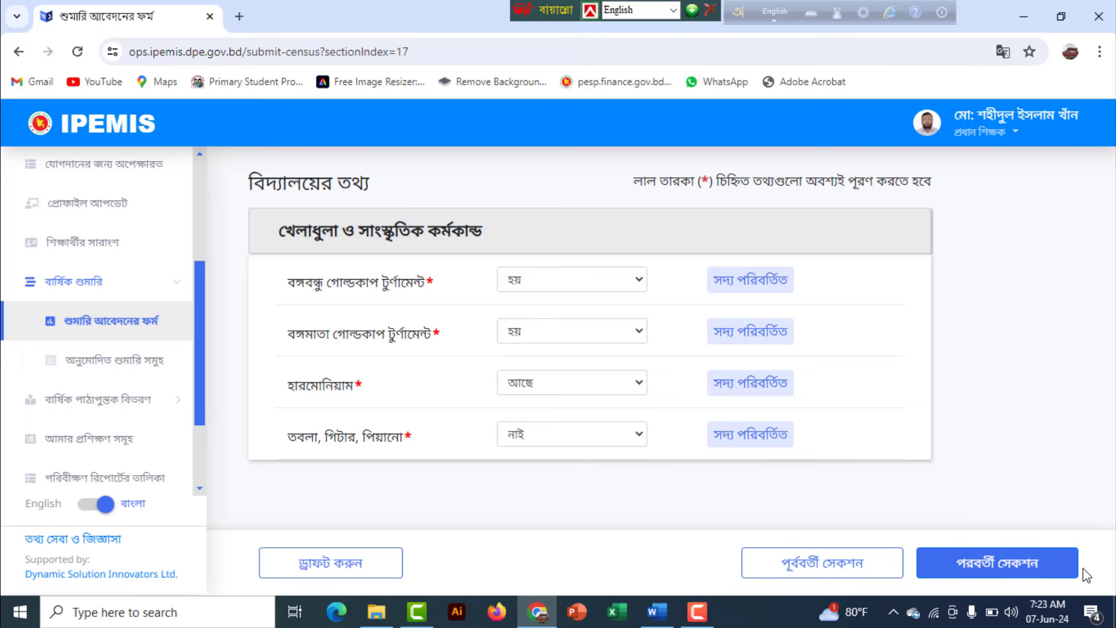
left_click(993, 562)
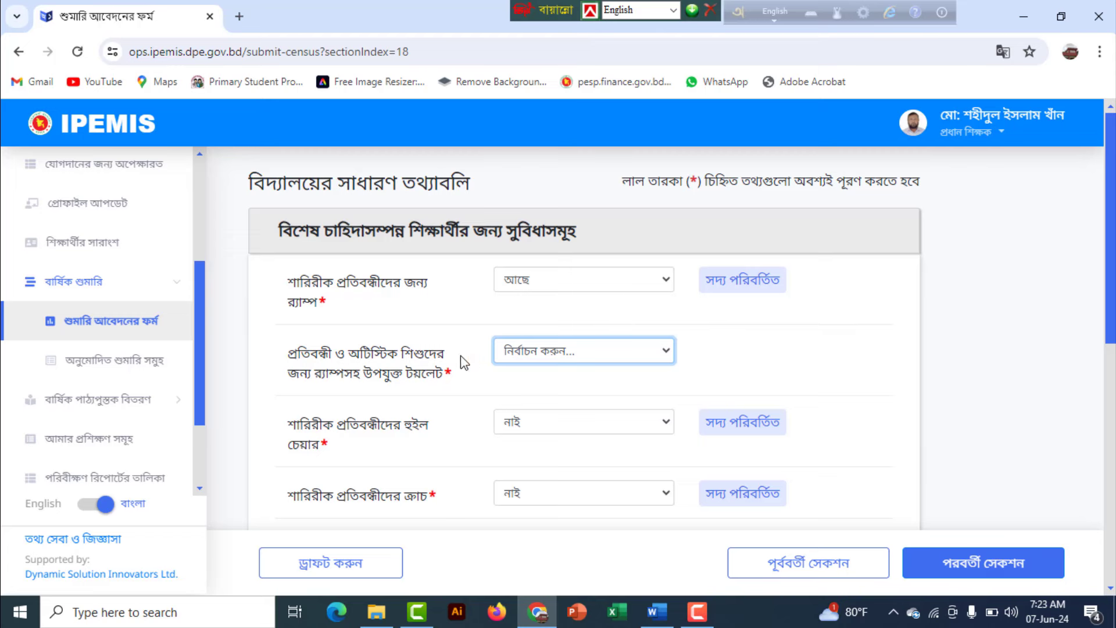
- Set the ramp-equipped toilet for disabled and autistic children to আছে, check the remaining special-needs facilities, and advance to the following section
scroll(461, 354, "down", 3)
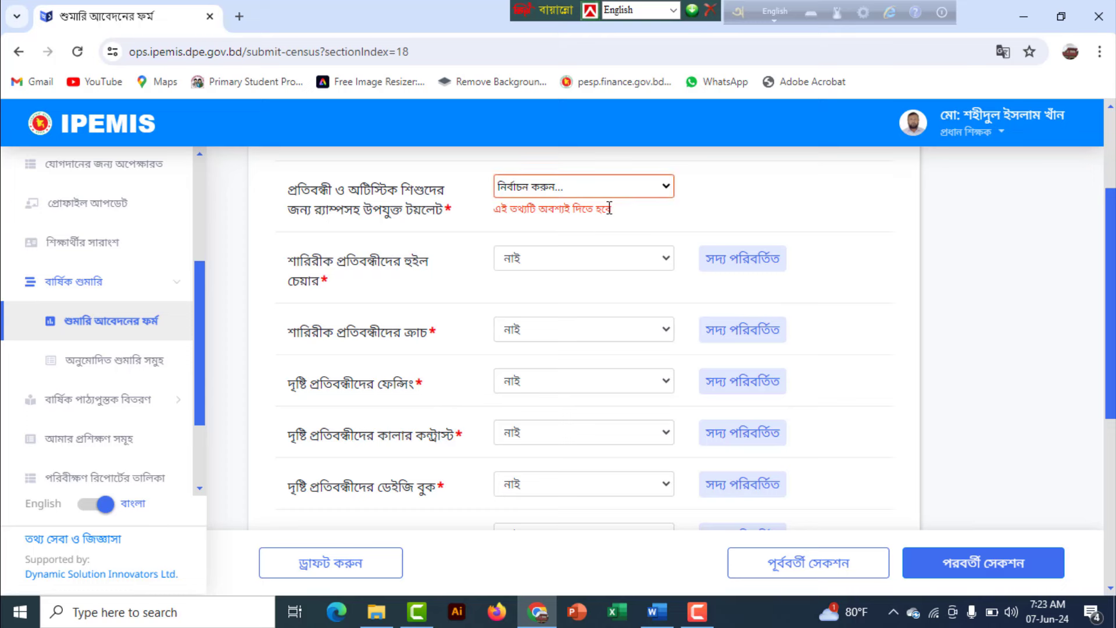
left_click(643, 192)
left_click(602, 223)
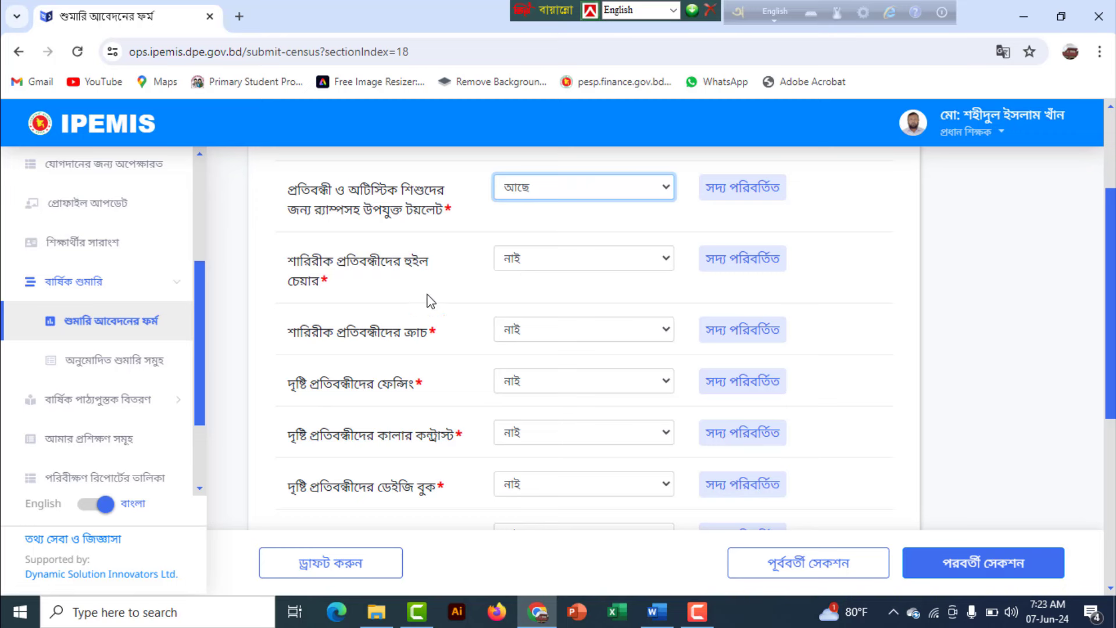
scroll(516, 349, "down", 2)
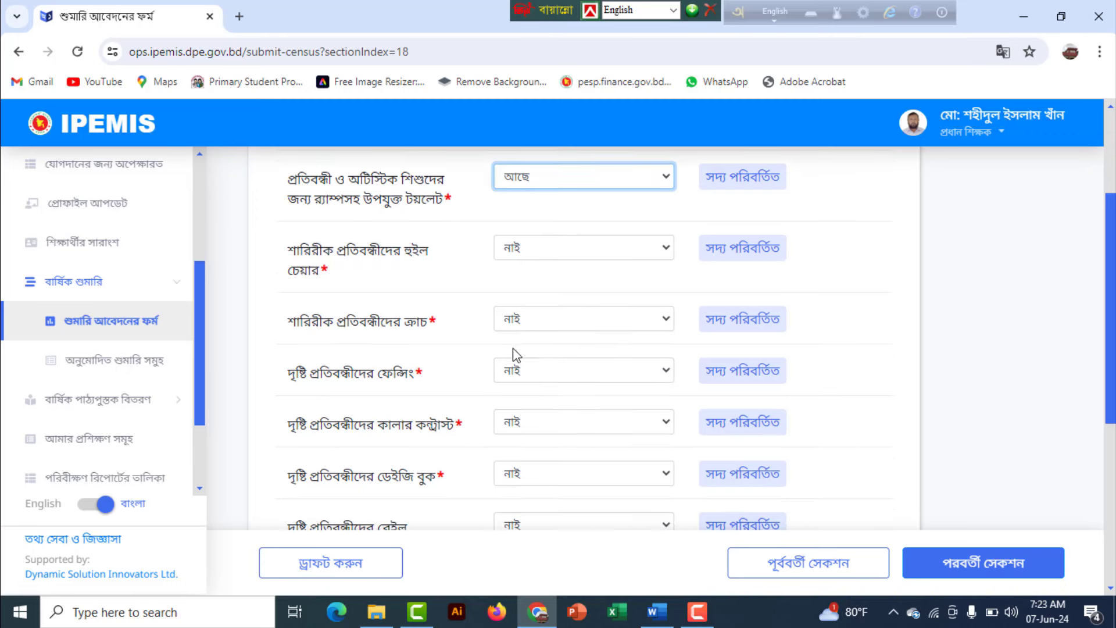
scroll(557, 320, "down", 5)
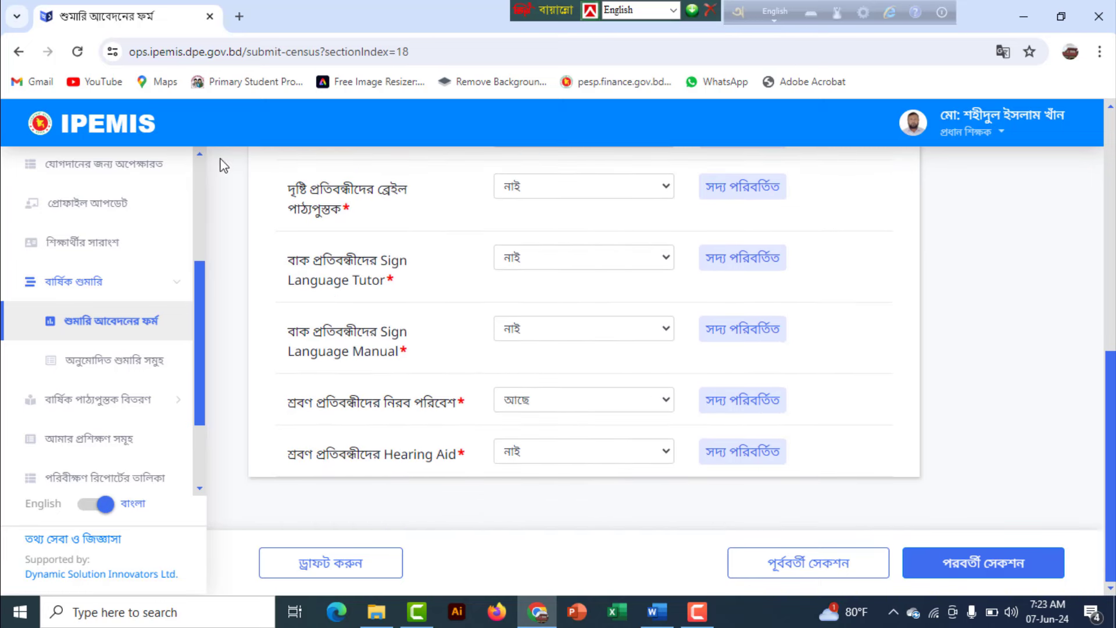
left_click(978, 573)
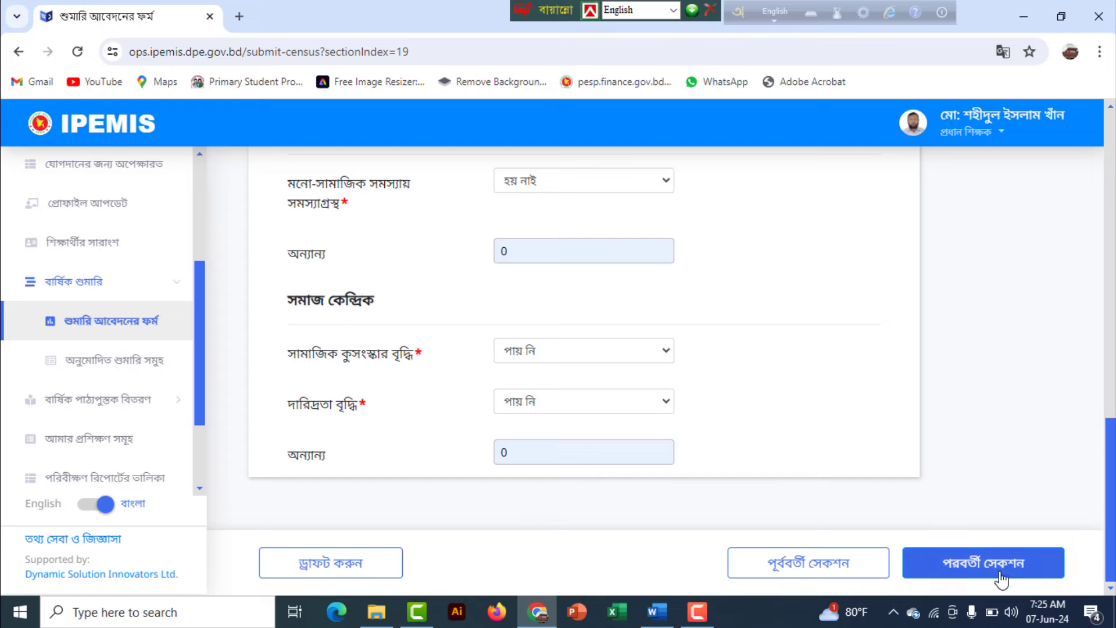
- Advance to the out-of-school children section, check the counts by age group, and continue to the photo gallery
left_click(930, 577)
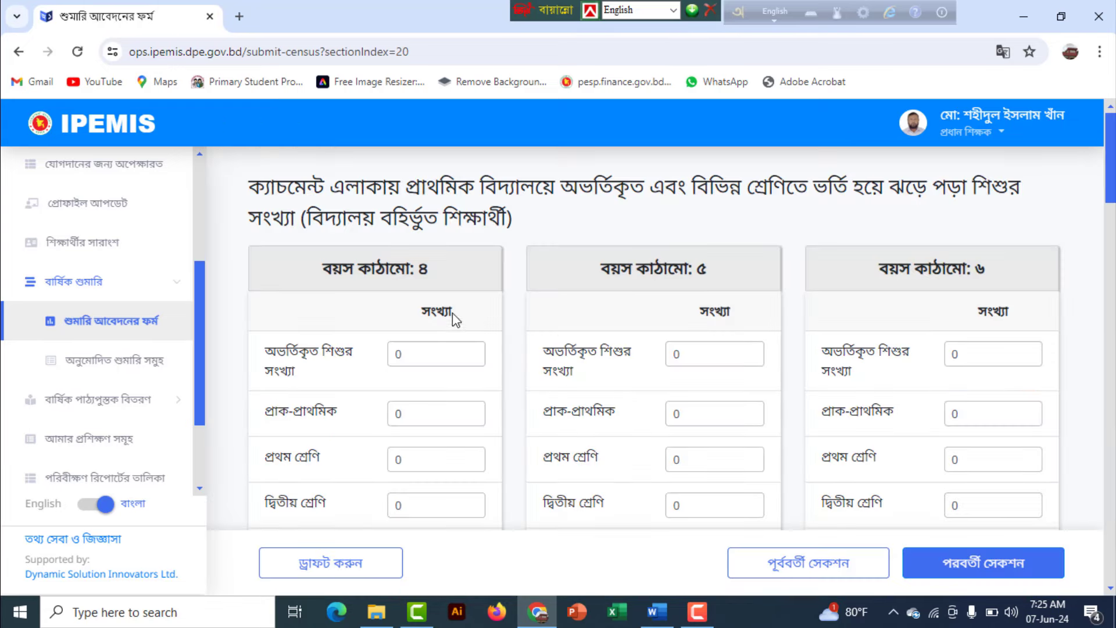
scroll(502, 336, "down", 1)
scroll(461, 306, "down", 2)
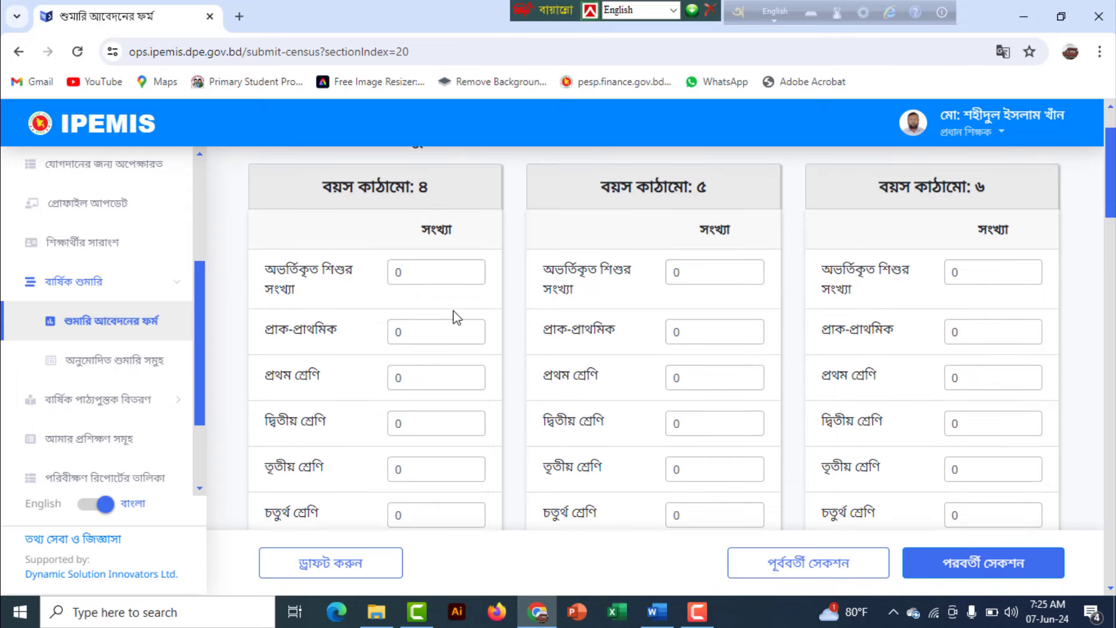
scroll(458, 318, "down", 10)
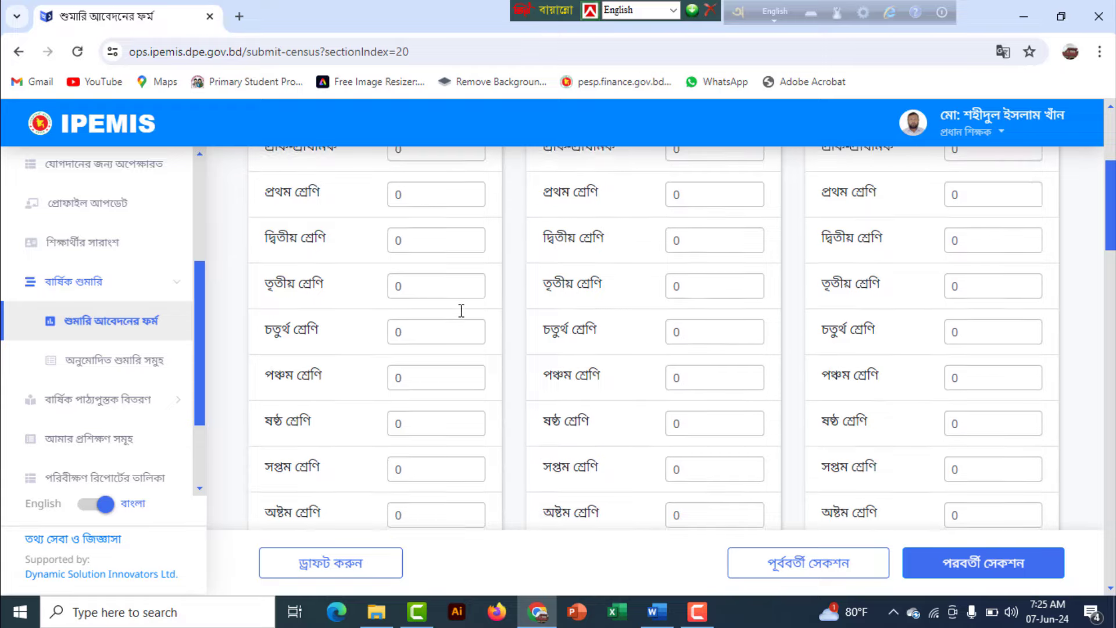
scroll(461, 311, "down", 18)
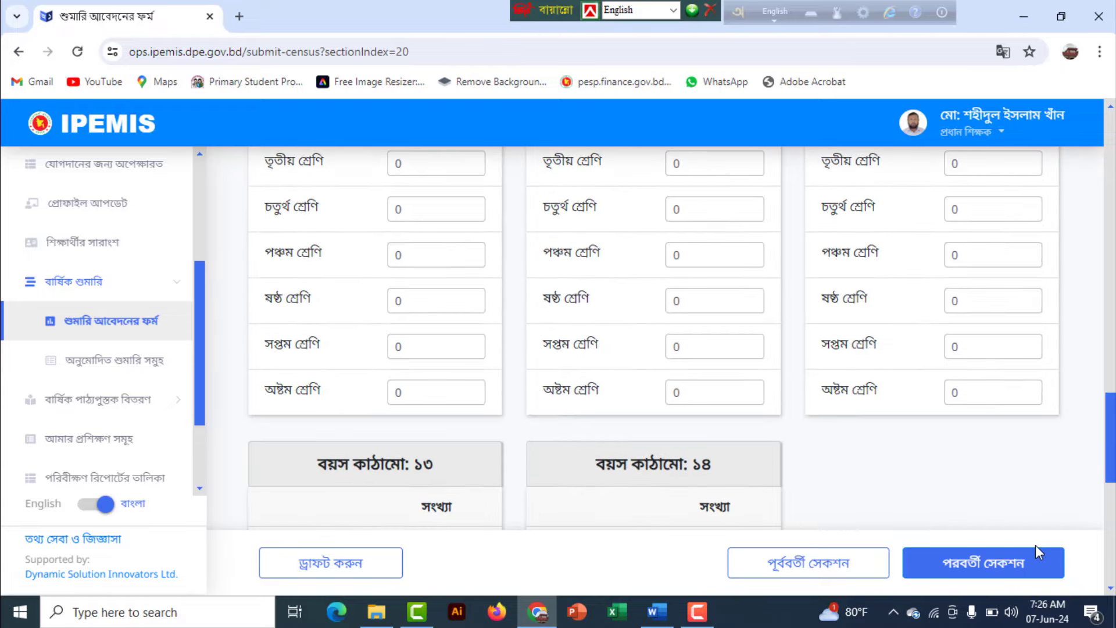
left_click(1008, 563)
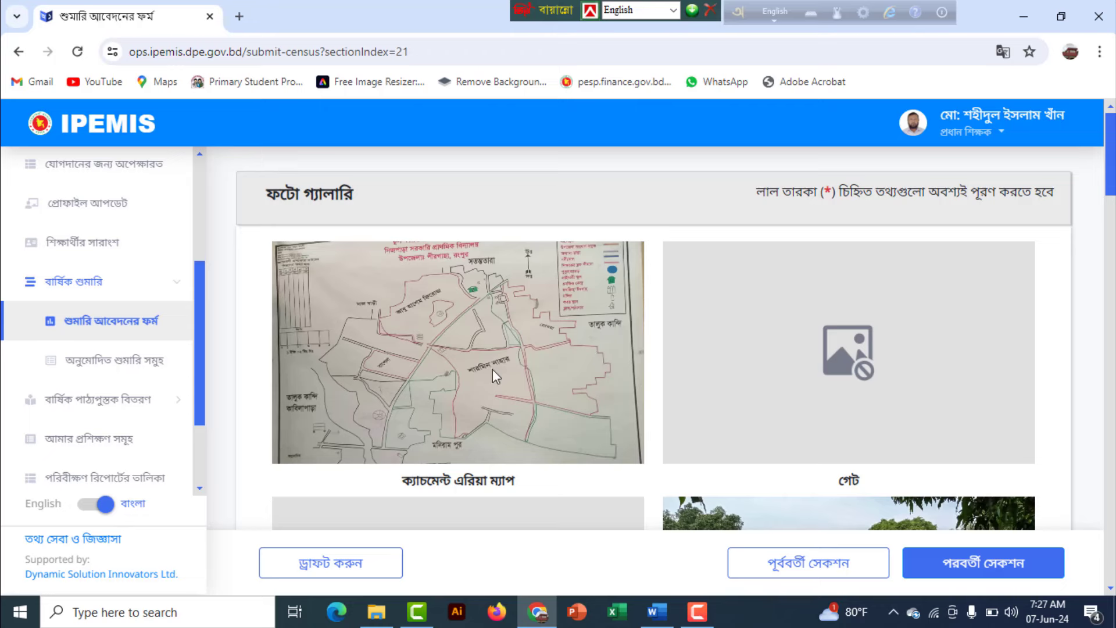
- Review the school, building and wash block pictures in the photo gallery, and advance to the pre-primary student section
scroll(577, 368, "down", 6)
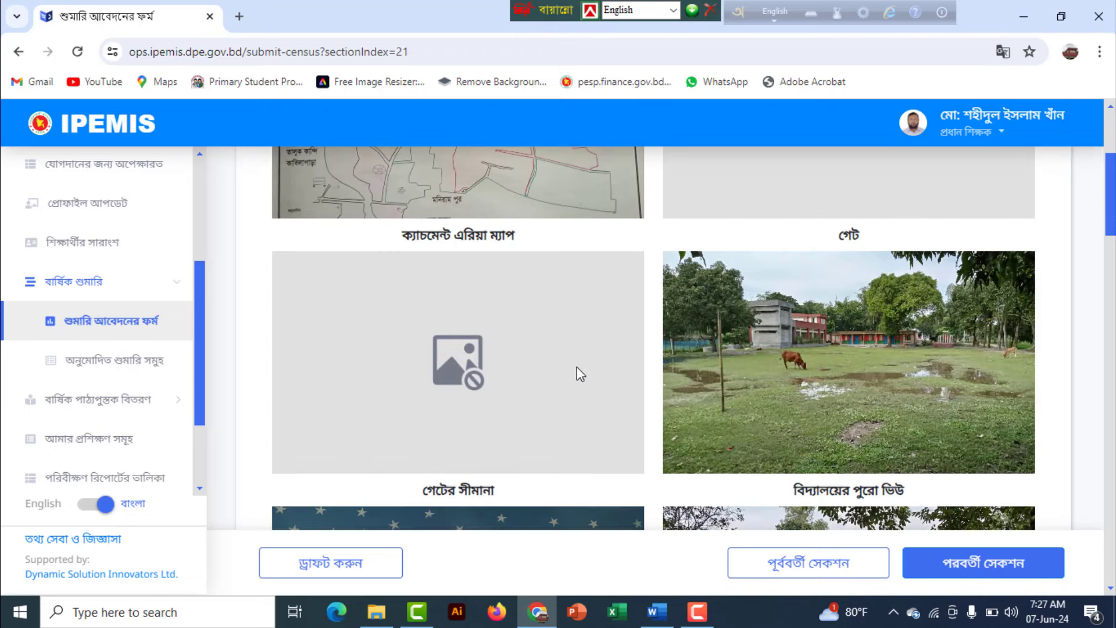
scroll(577, 368, "down", 10)
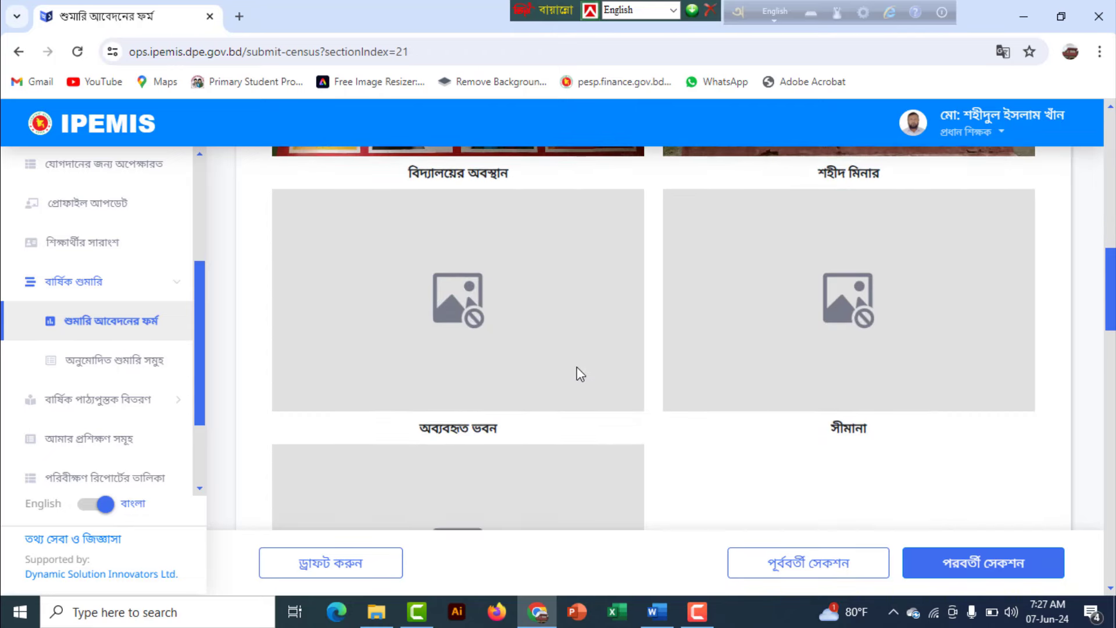
scroll(577, 368, "down", 8)
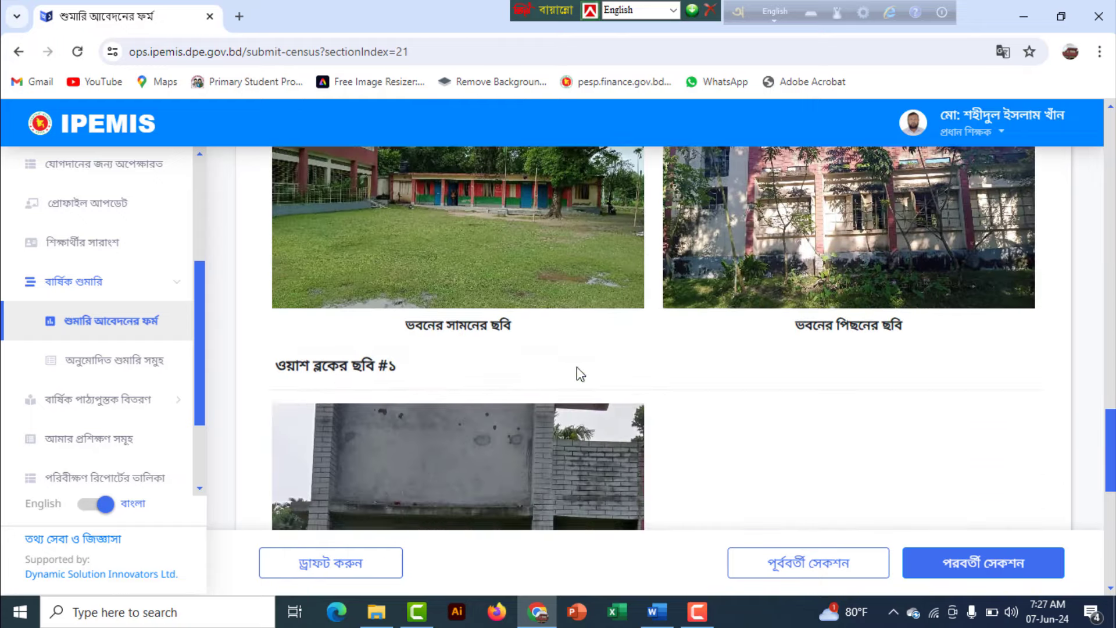
scroll(579, 372, "up", 4)
scroll(578, 373, "down", 3)
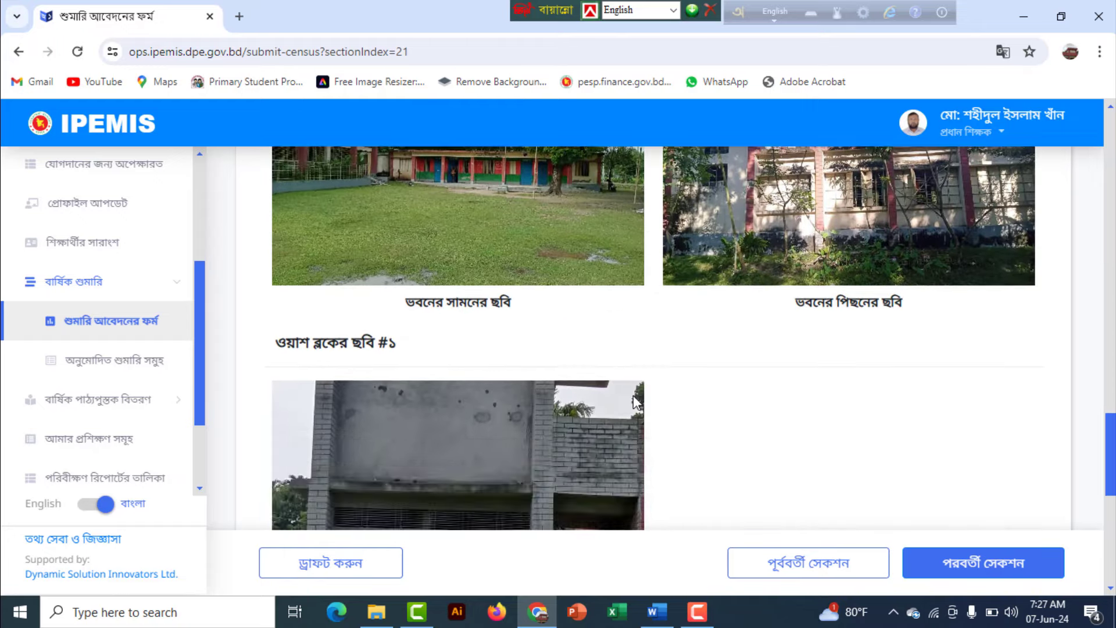
left_click(930, 562)
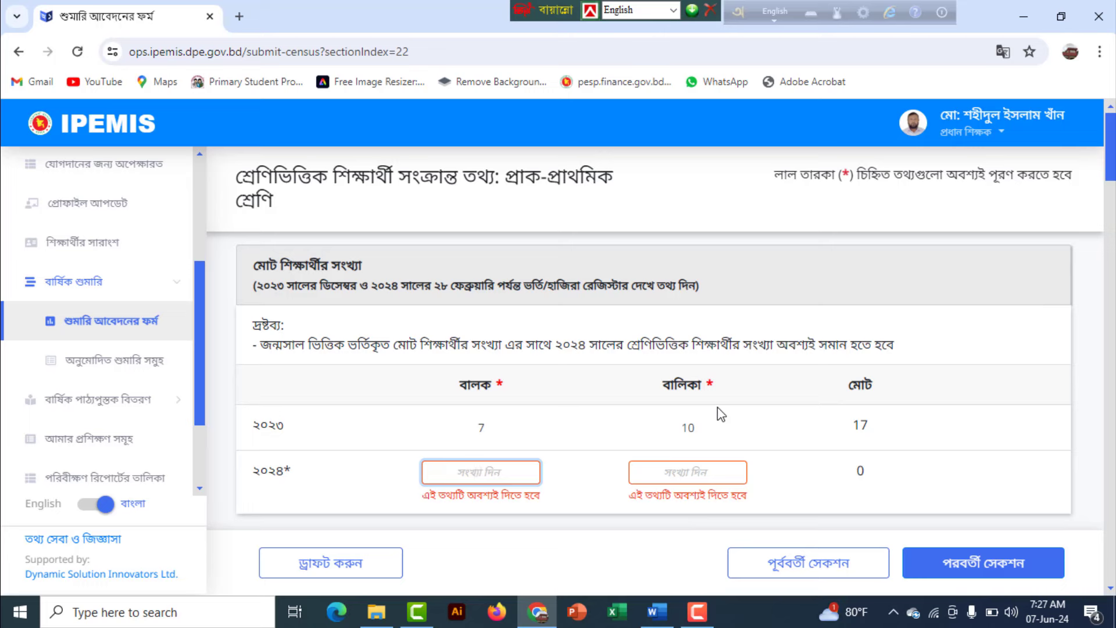
- Enter 9 boys and 8 girls as the 2024 pre-primary students, and set the number of combined (যৌথ) sections to 1
type("9")
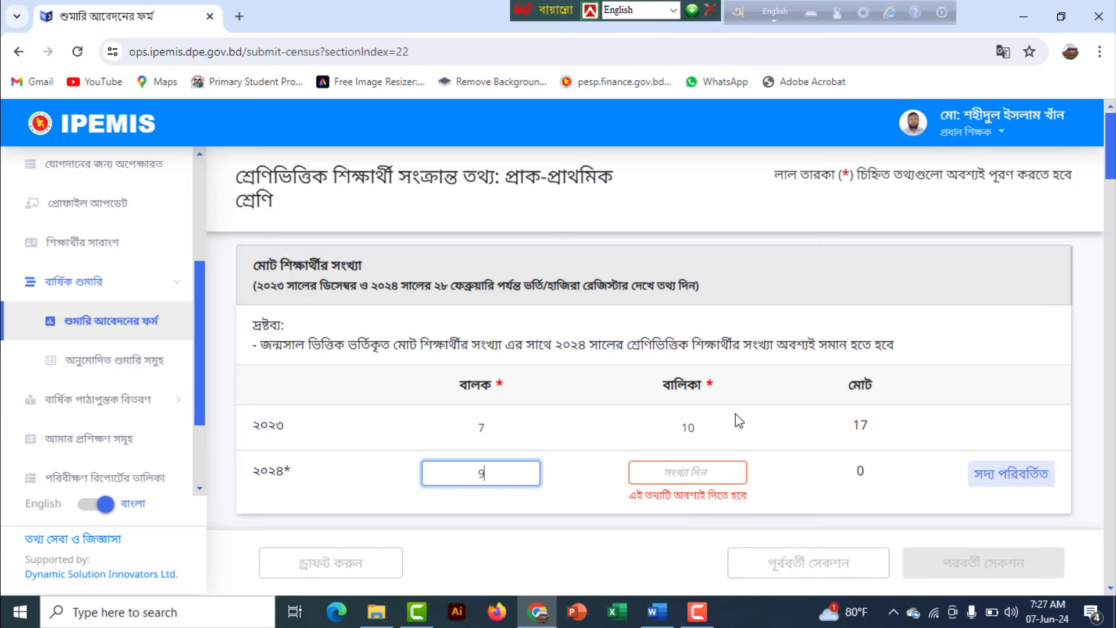
key("Tab")
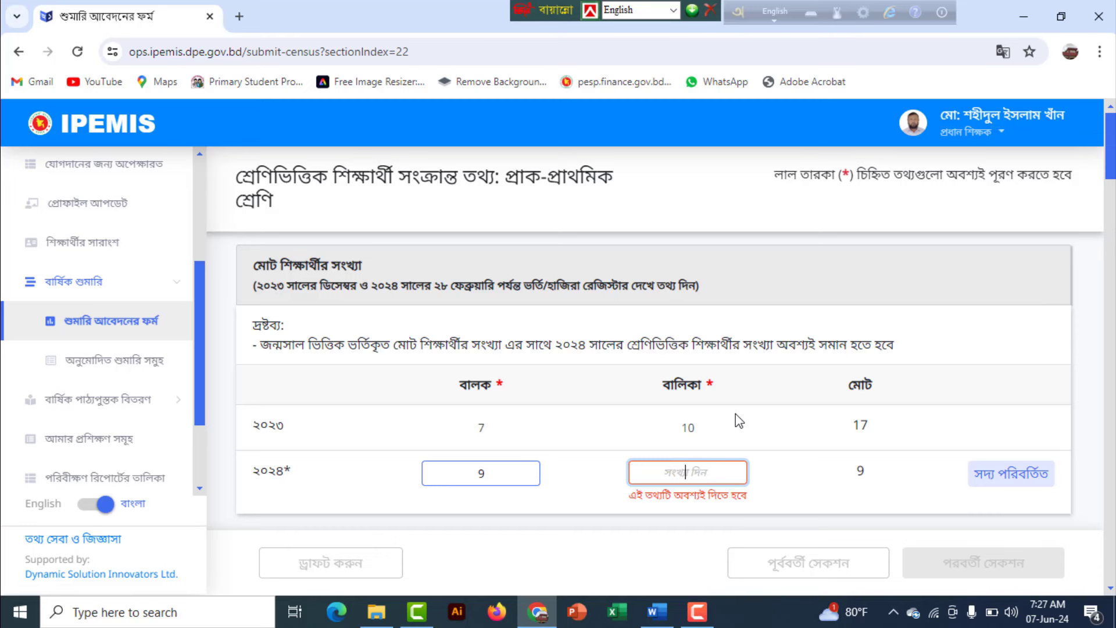
type("8")
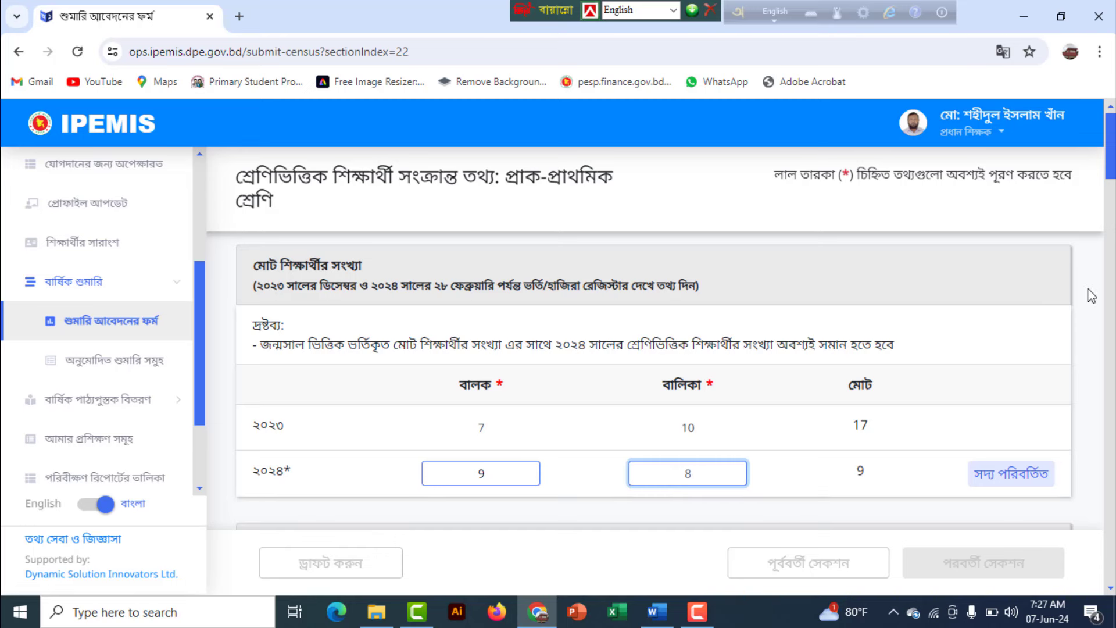
scroll(1092, 295, "down", 4)
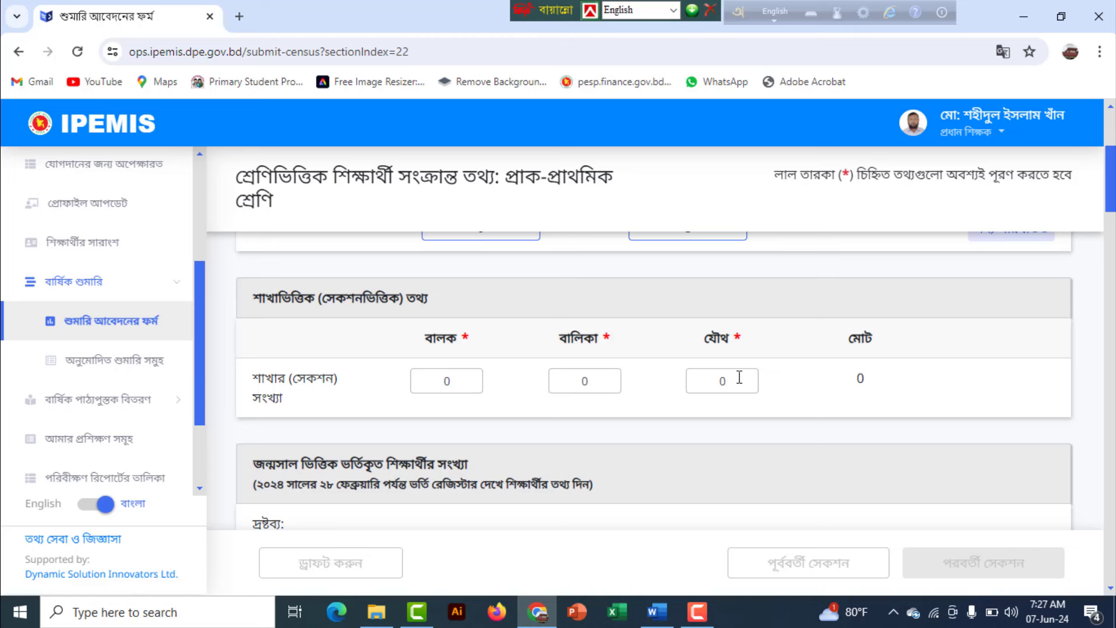
left_click(709, 377)
type("1")
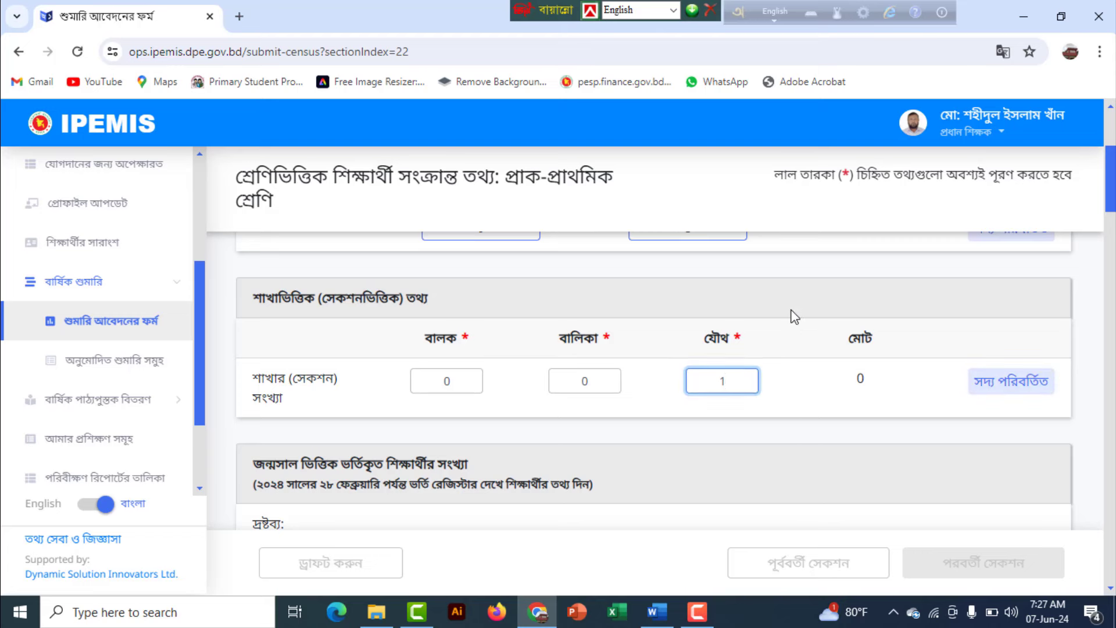
left_click(794, 317)
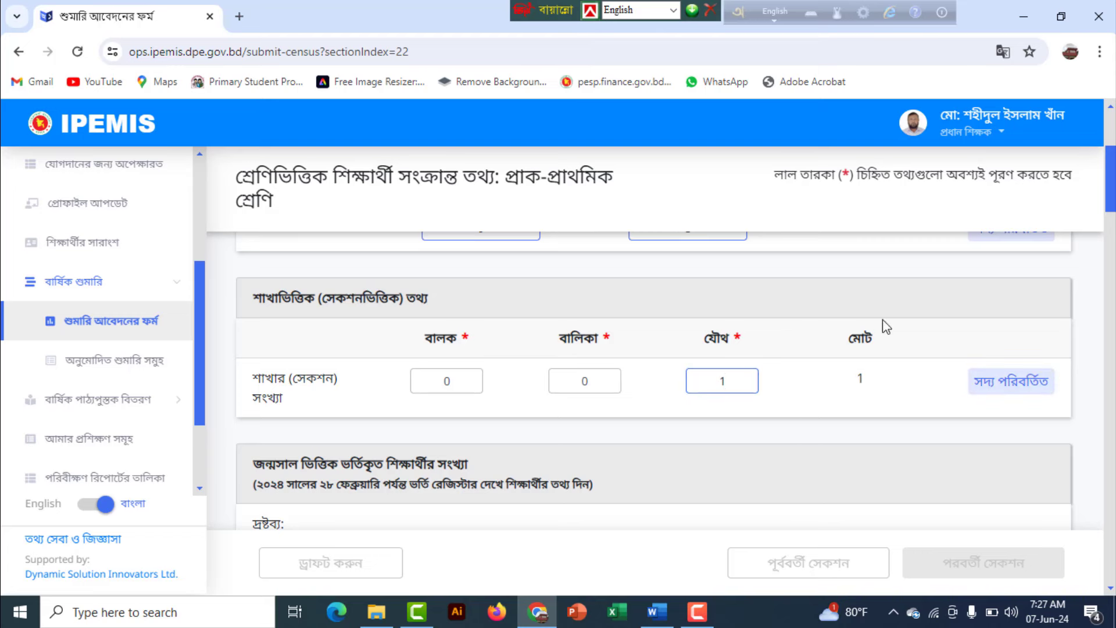
- Enter 9 boys and 8 girls for birth year 2019 (5 years+) in the enrolment table by birth year
scroll(830, 352, "down", 3)
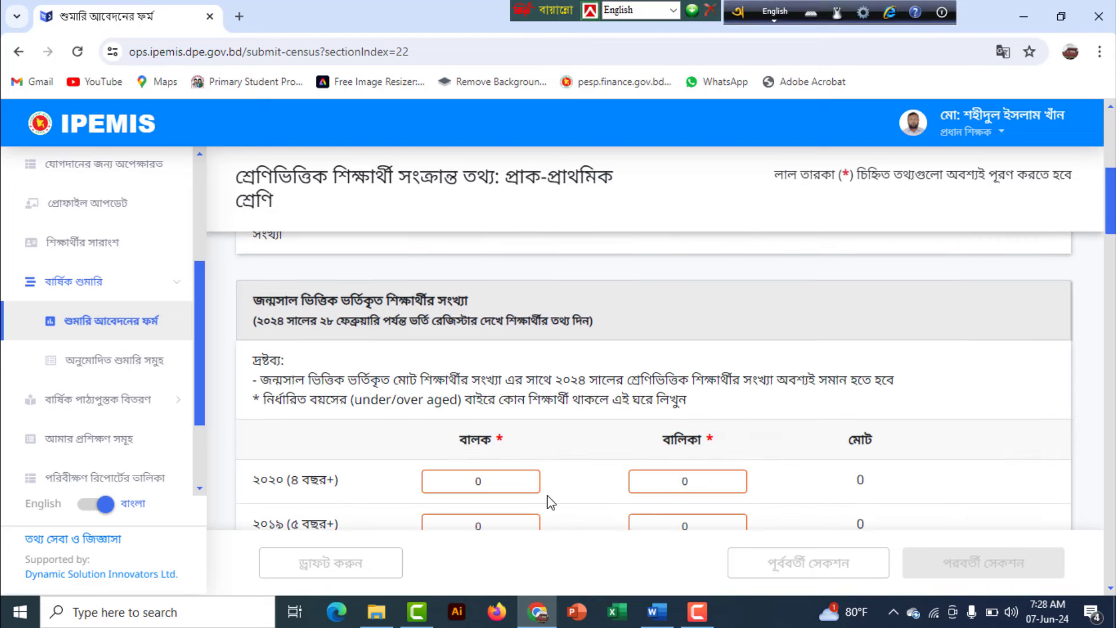
scroll(546, 495, "down", 2)
scroll(491, 450, "up", 3)
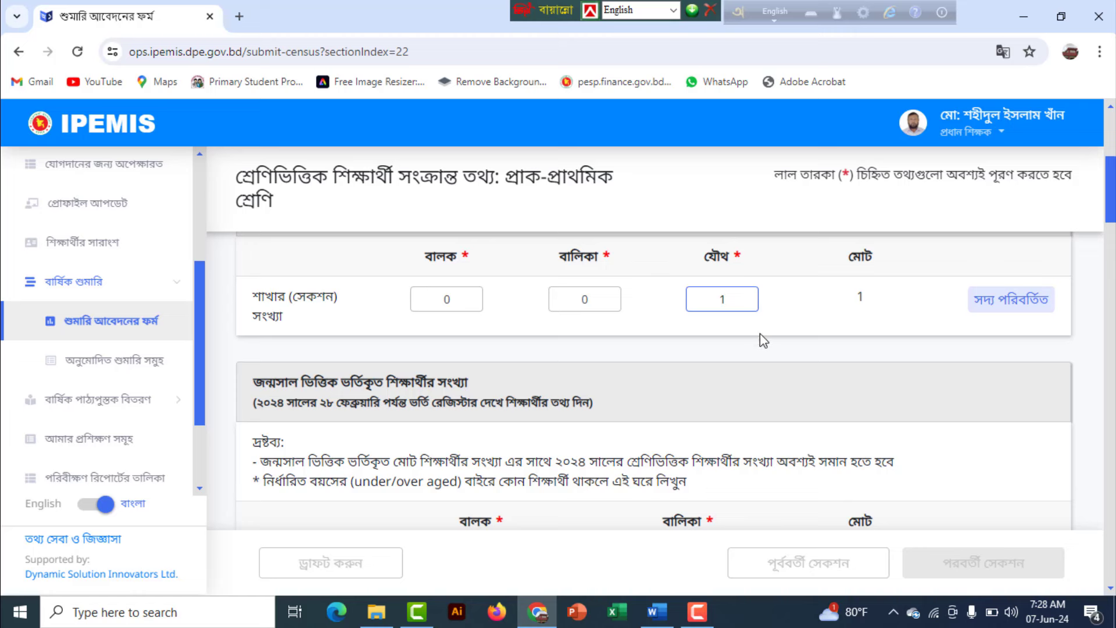
scroll(645, 331, "down", 1)
scroll(644, 331, "down", 2)
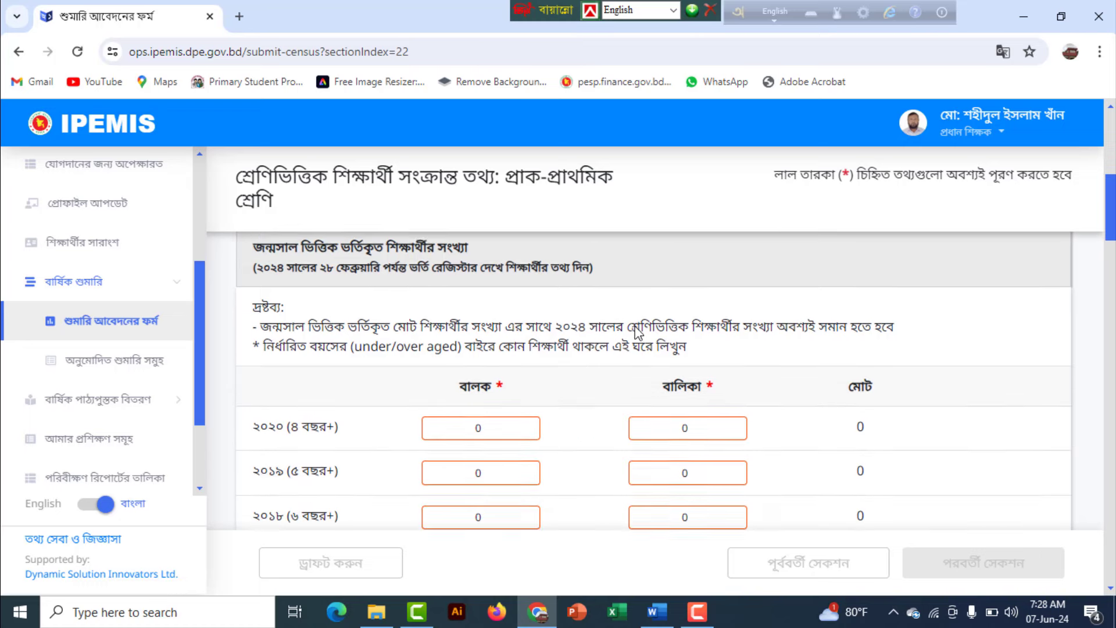
left_click(493, 445)
scroll(529, 389, "down", 1)
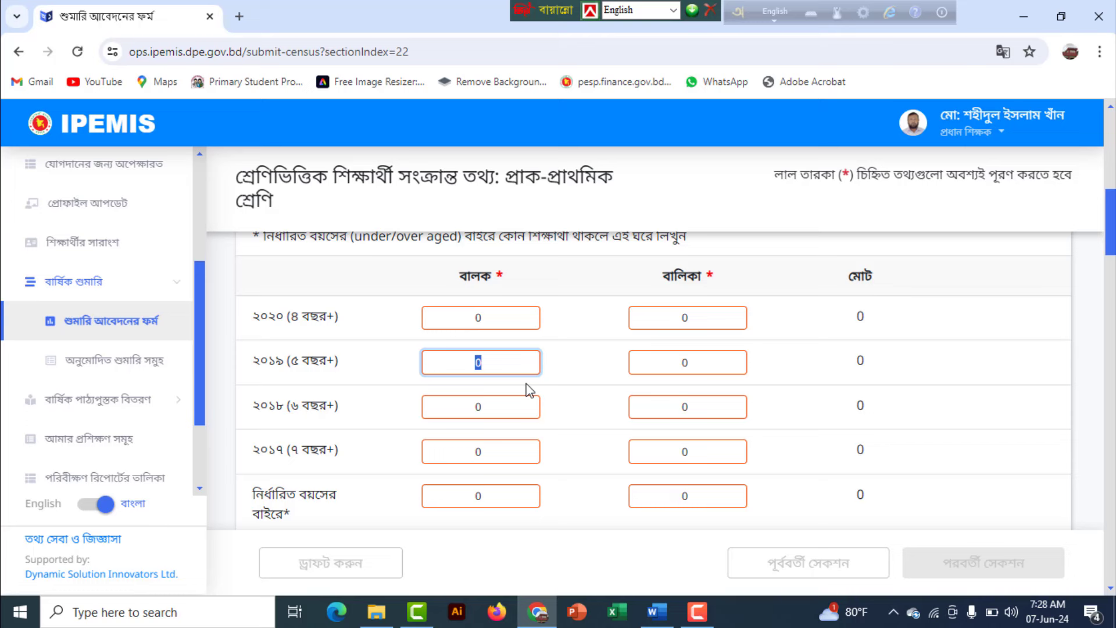
type("9")
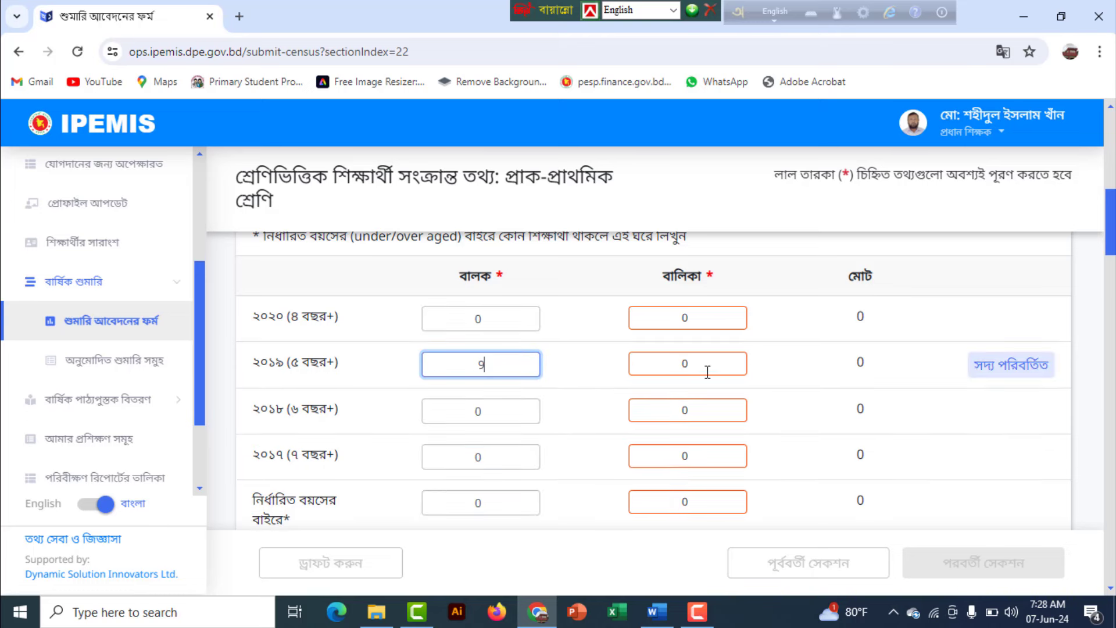
left_click(649, 366)
type("8")
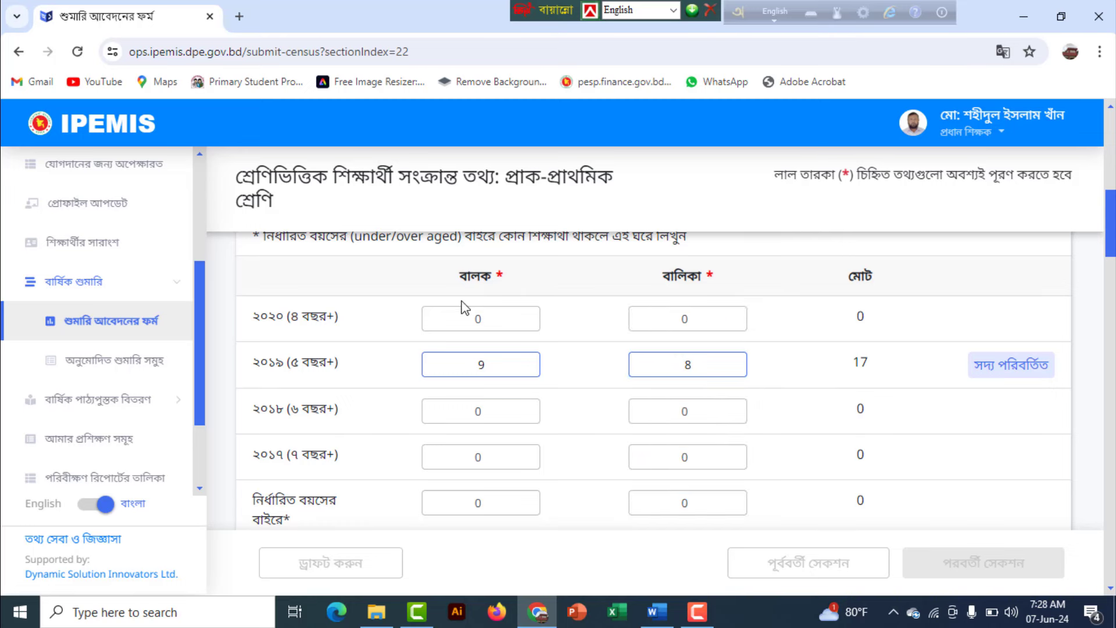
- Review the pre-primary tables for remaining birth years, repeating students, ethnic minority students and students with disabilities
scroll(503, 339, "down", 1)
scroll(503, 339, "down", 6)
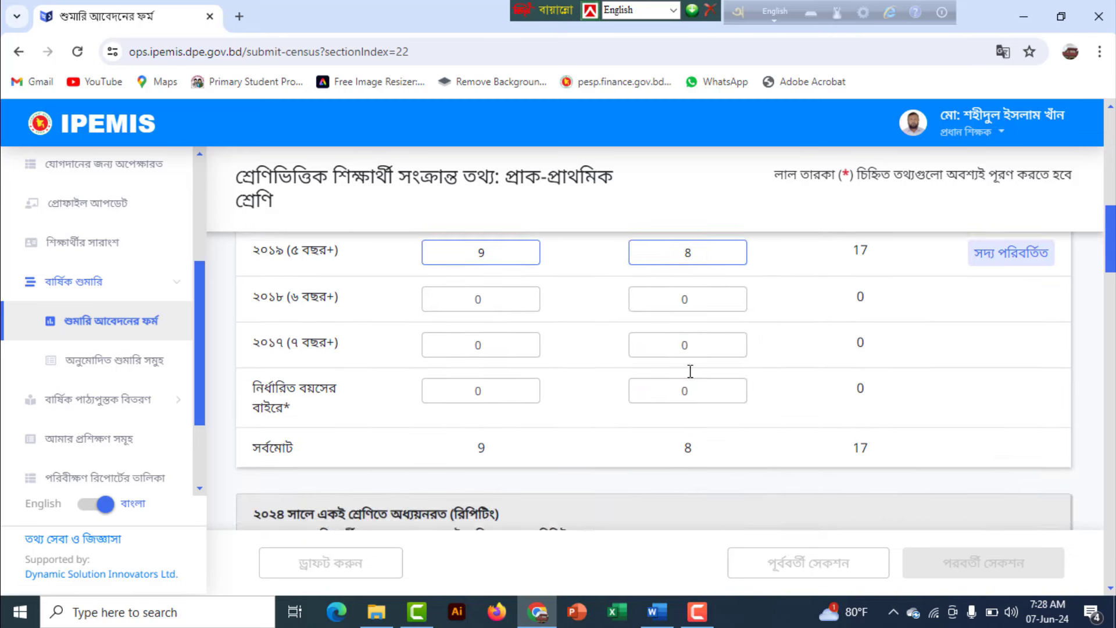
scroll(692, 378, "down", 1)
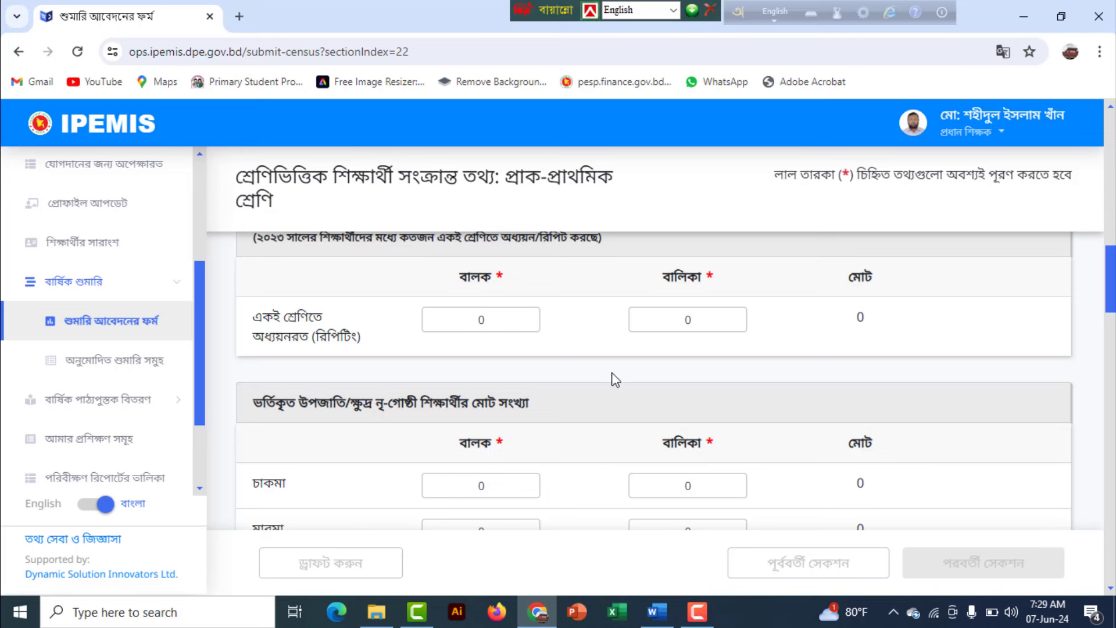
scroll(690, 371, "down", 1)
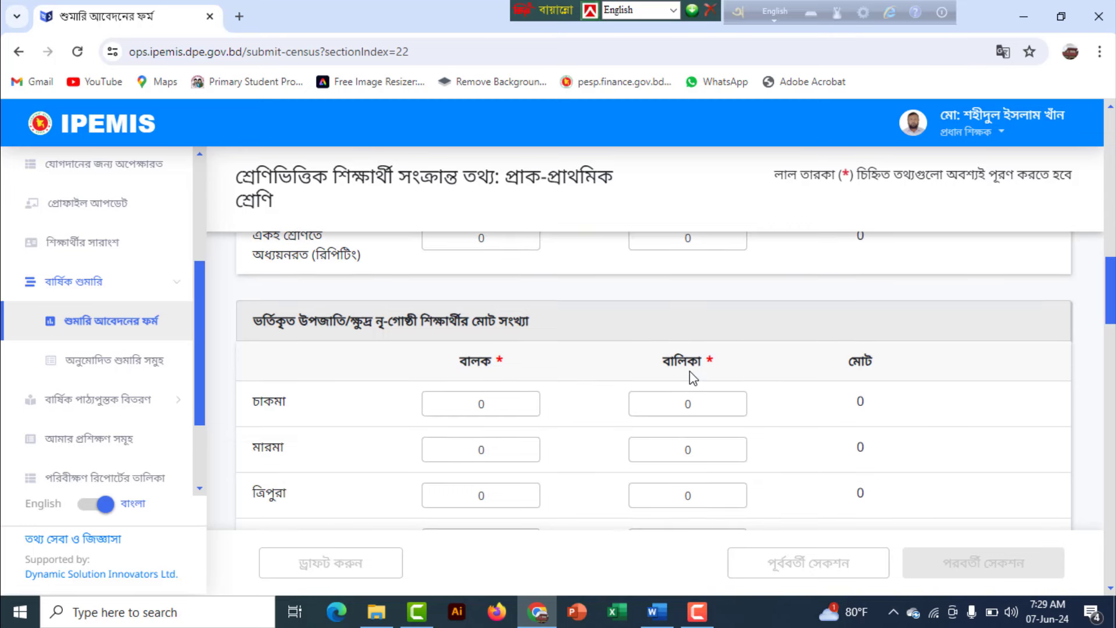
scroll(689, 370, "down", 3)
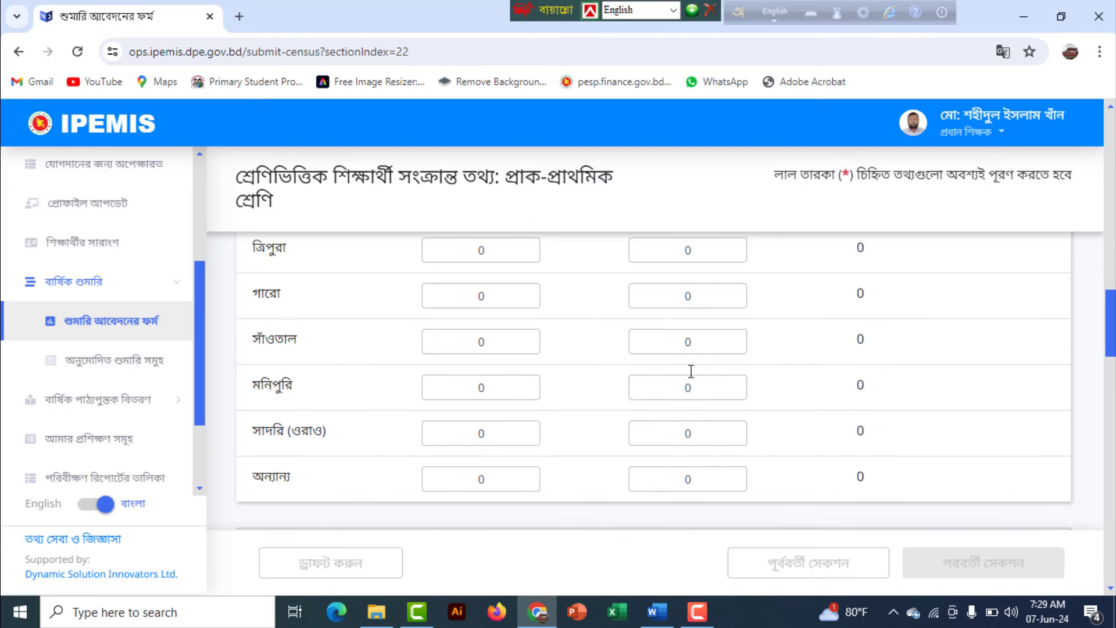
scroll(689, 371, "down", 2)
scroll(689, 371, "down", 3)
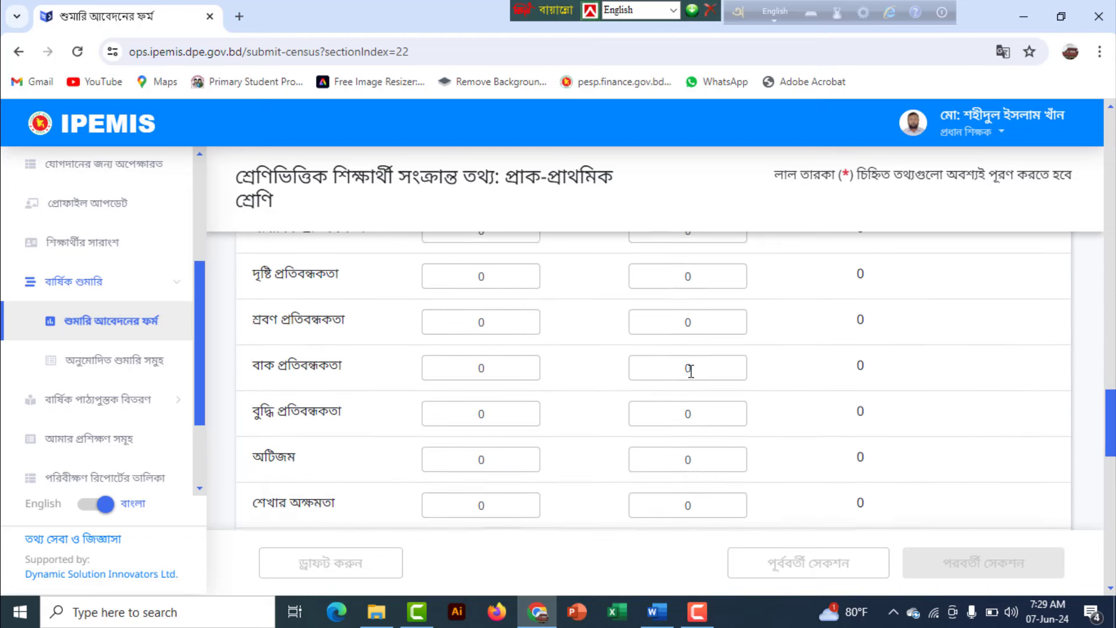
scroll(690, 371, "up", 1)
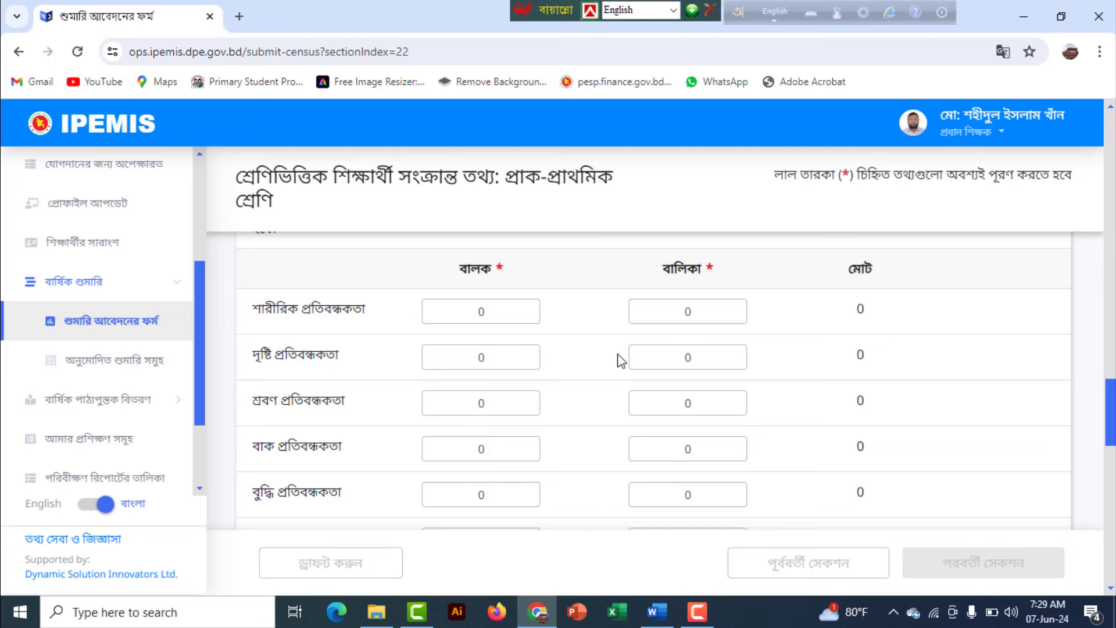
scroll(620, 361, "down", 1)
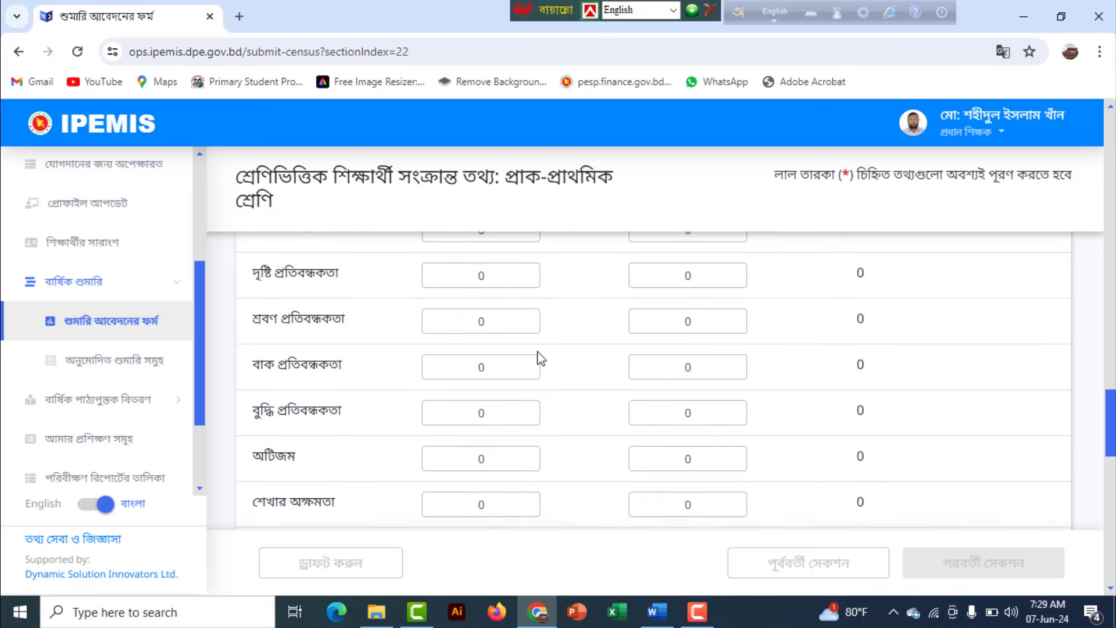
- Enter 95 percent average attendance for both boys and girls in April 2023 and October 2023
scroll(639, 347, "down", 6)
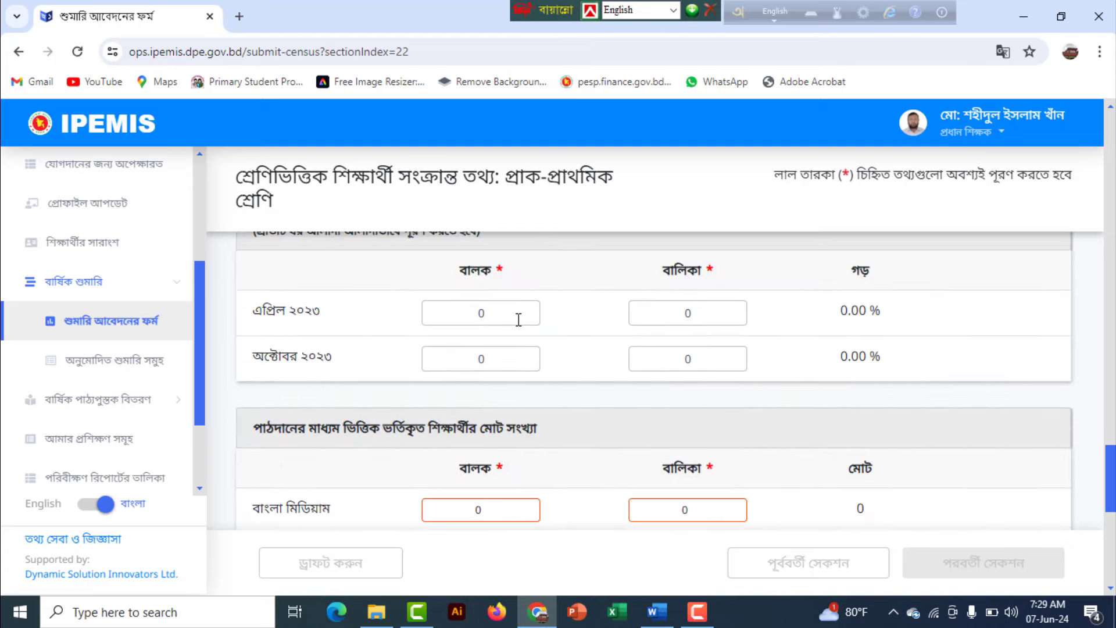
scroll(519, 320, "up", 1)
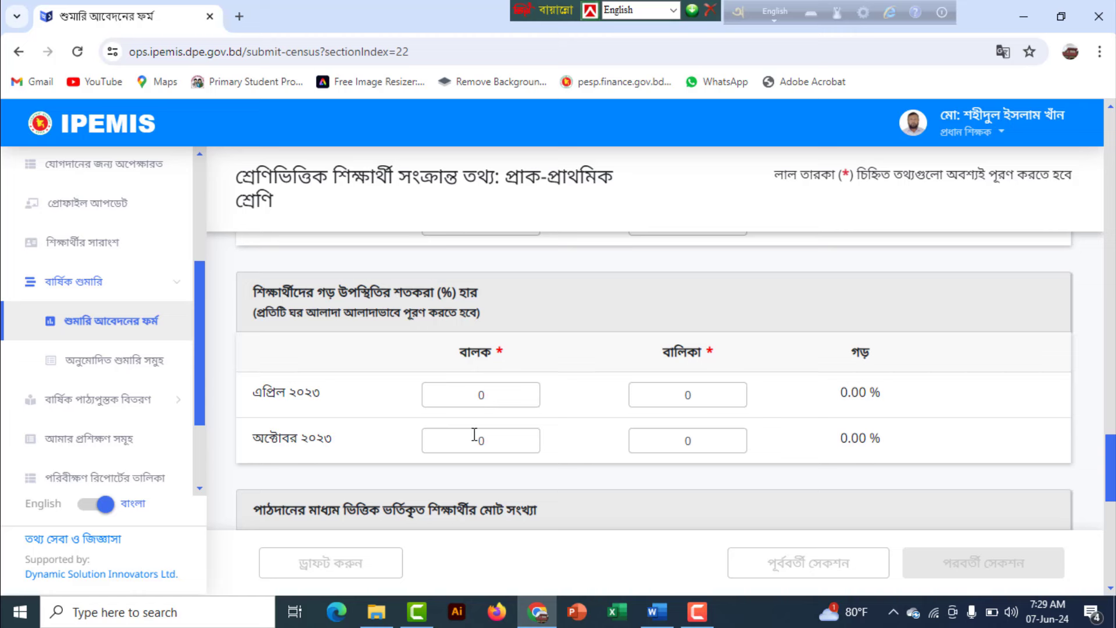
left_click(489, 388)
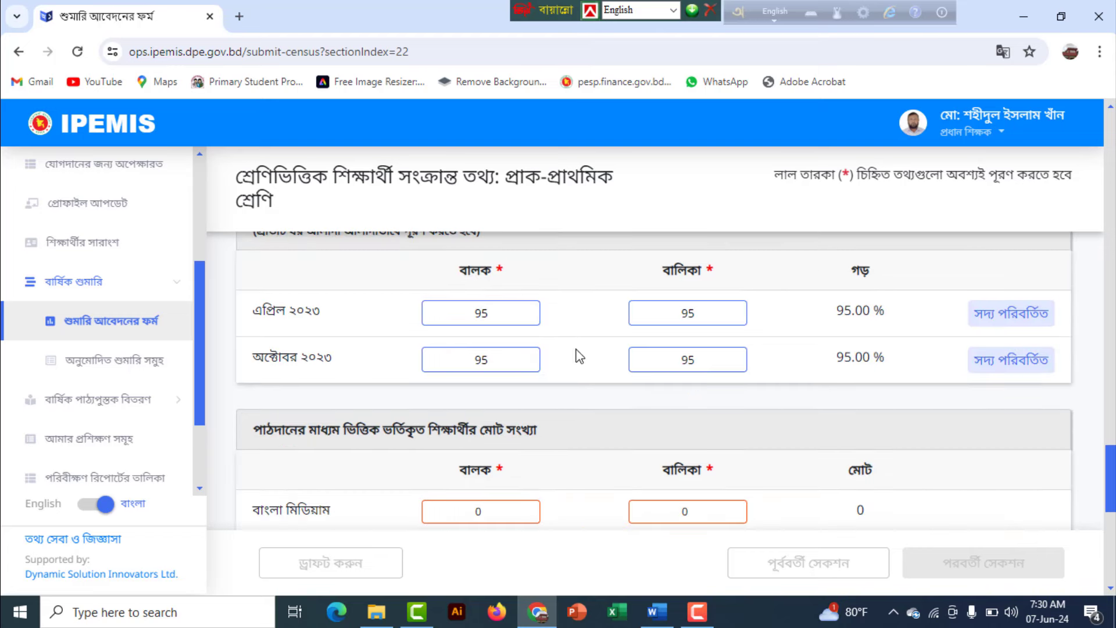
- Enter 9 boys and 8 girls for Bangla medium (বাংলা মিডিয়াম) in the enrolment table by medium of instruction
scroll(578, 356, "down", 3)
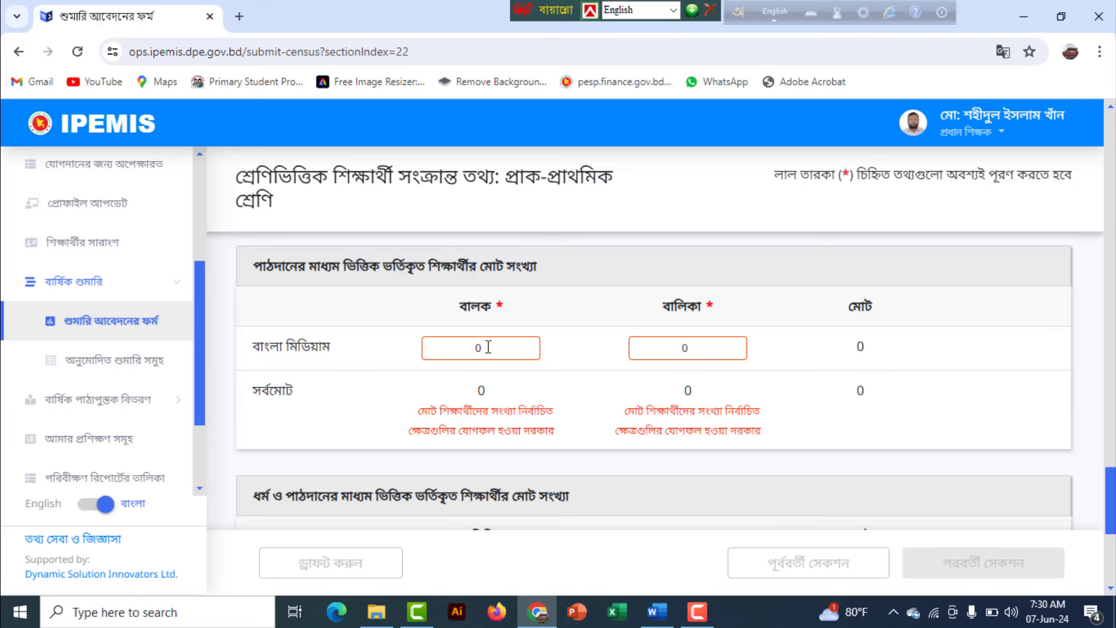
left_click_drag(488, 347, 468, 343)
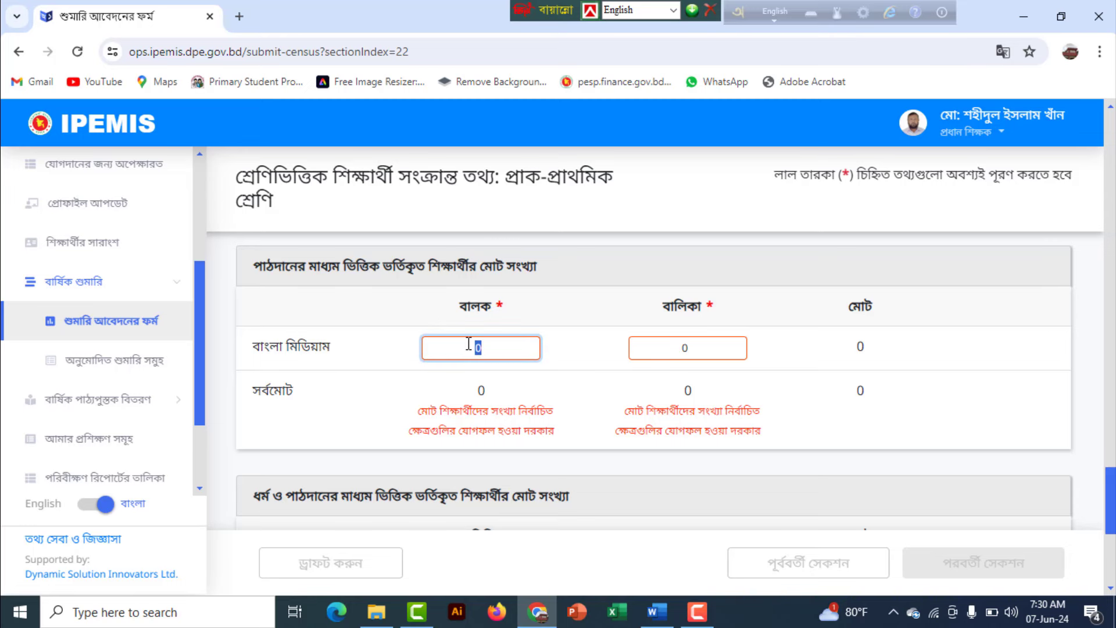
type("9")
key("Tab")
type("8")
scroll(760, 288, "down", 1)
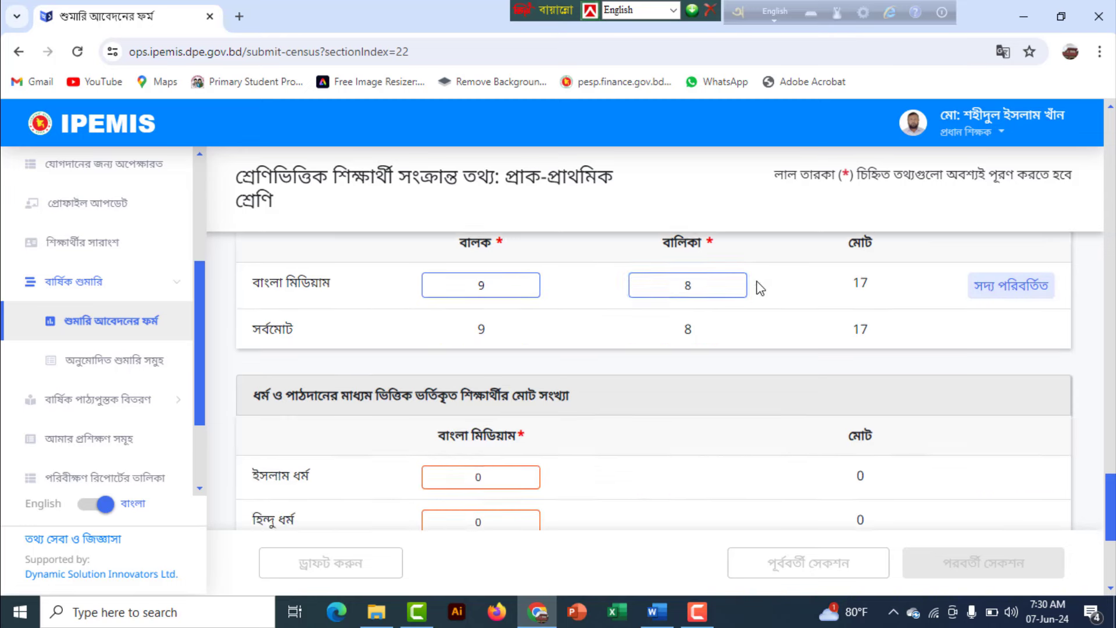
- Enter 17 Bangla medium students for Islam (ইসলাম ধর্ম) in the enrolment table by religion
scroll(744, 302, "down", 3)
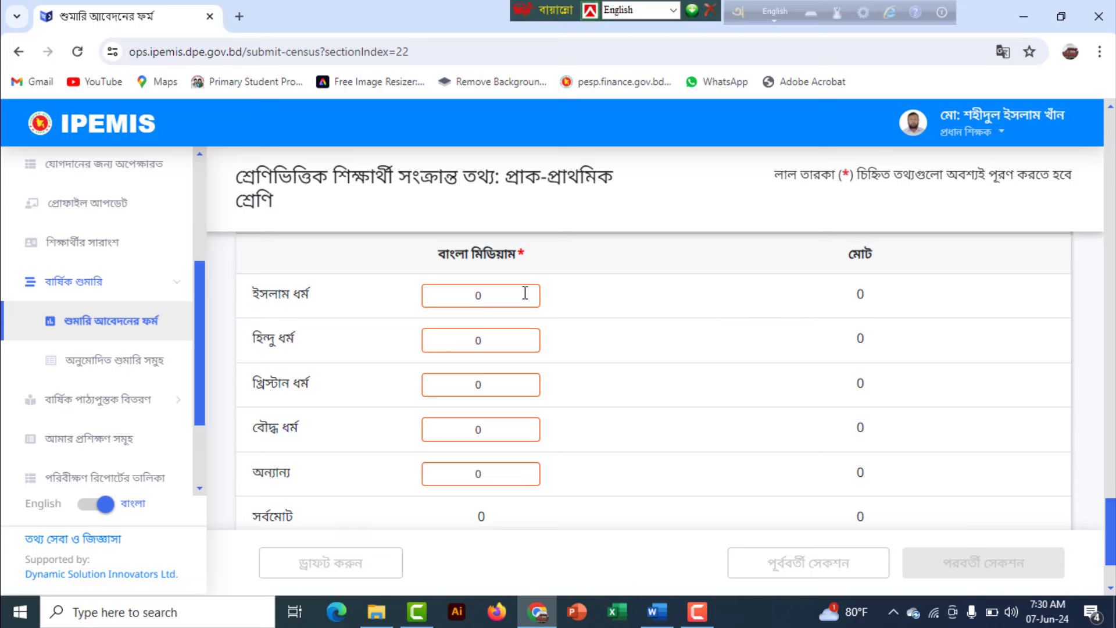
left_click(498, 297)
type("17")
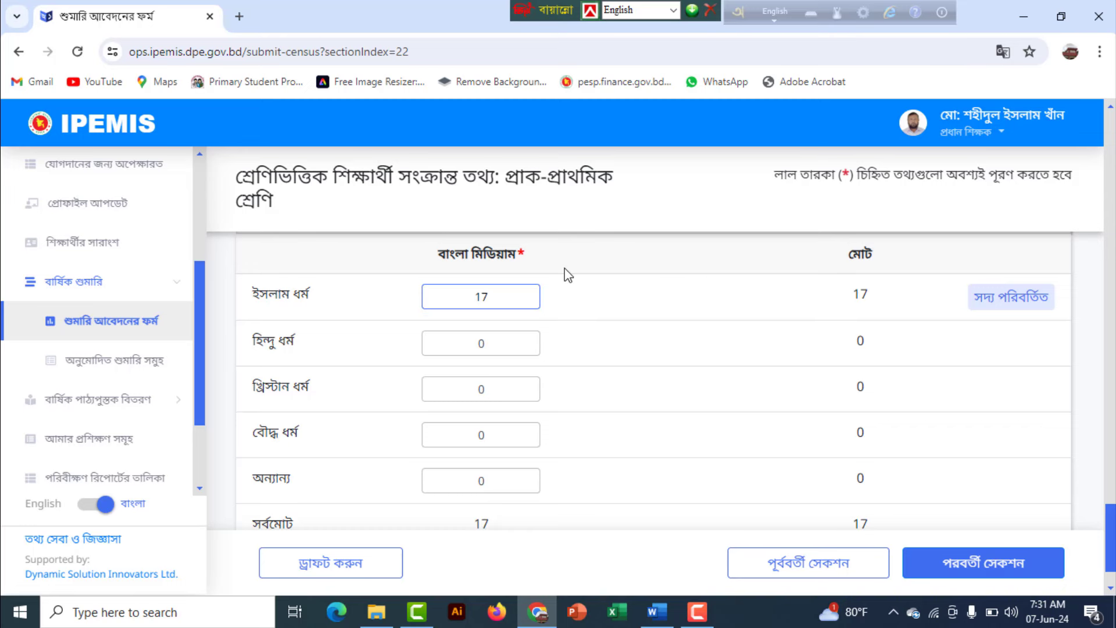
- Try 16 as the Islam student count in the religion table, and set it back to 17
left_click(511, 286)
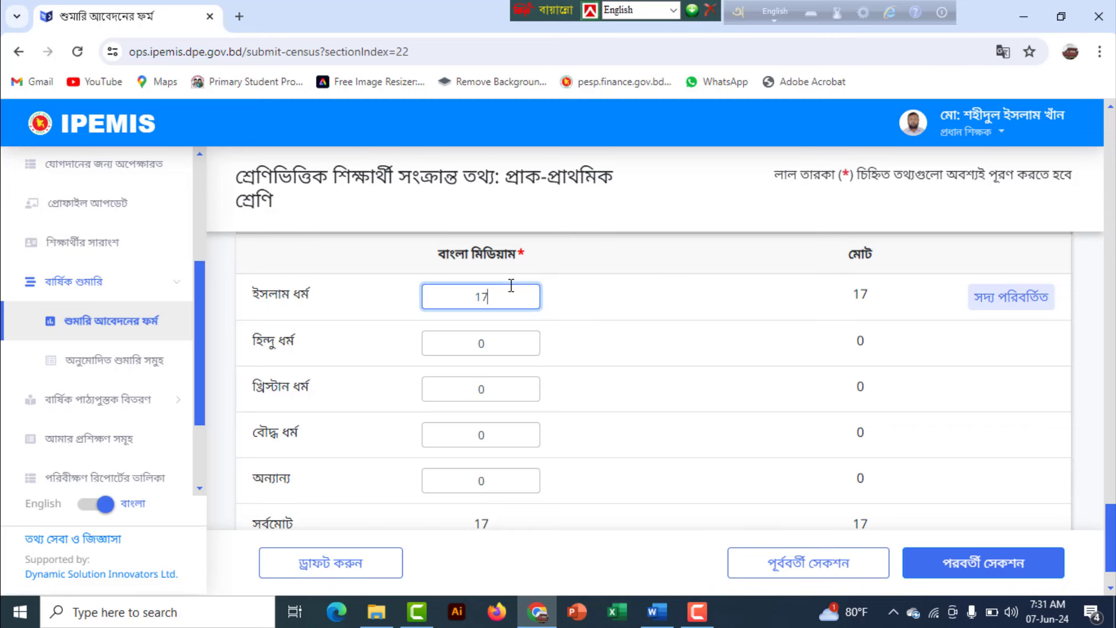
key("BackSpace")
type("6")
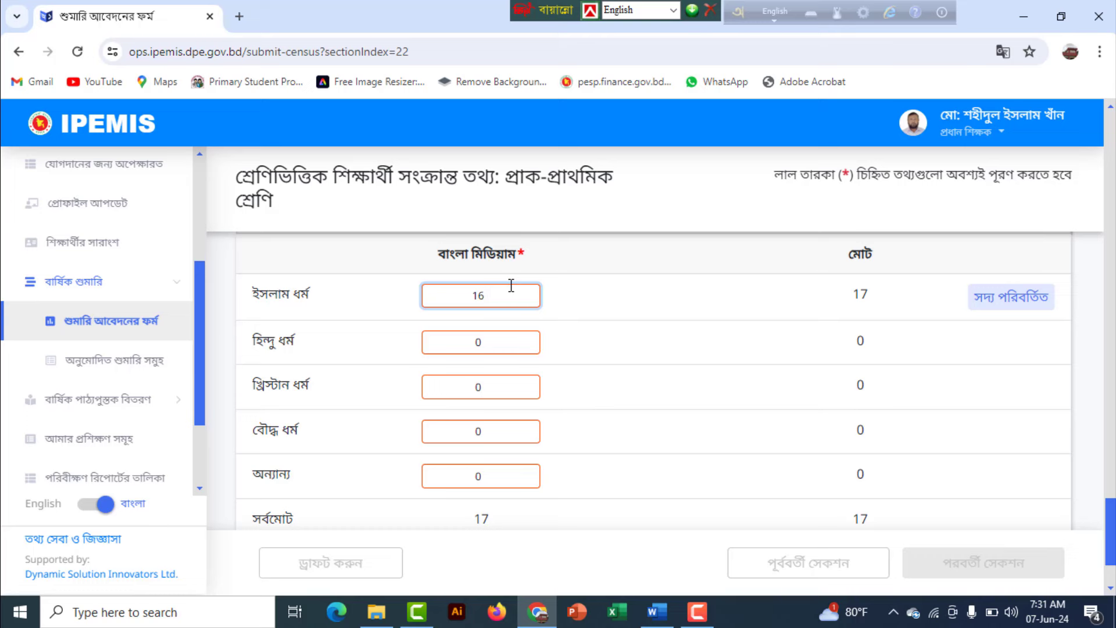
left_click(838, 272)
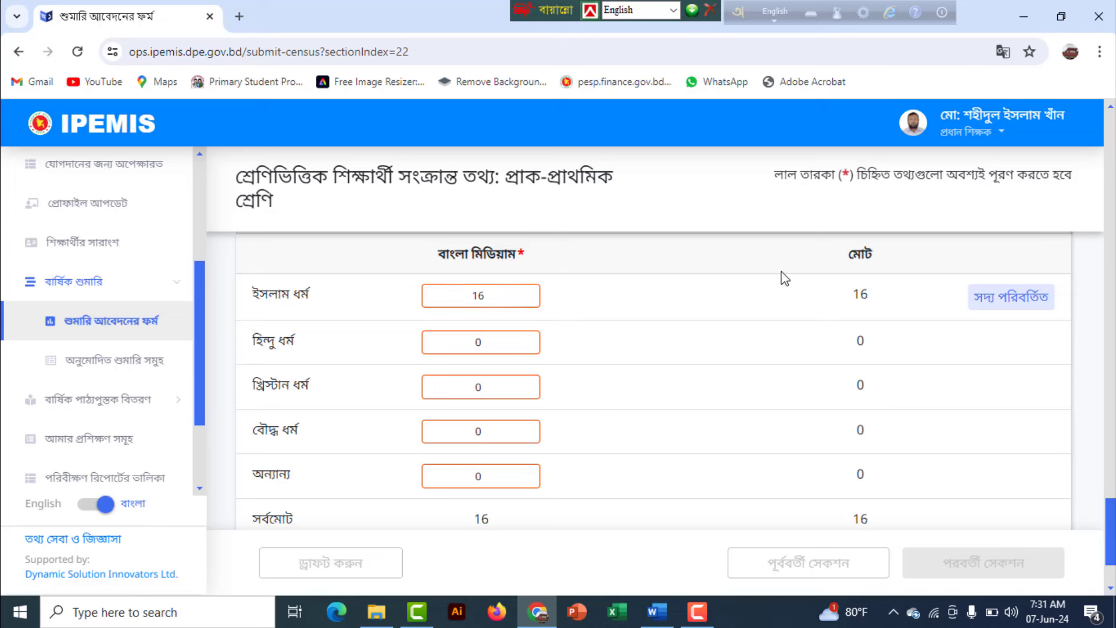
left_click(495, 296)
key("BackSpace")
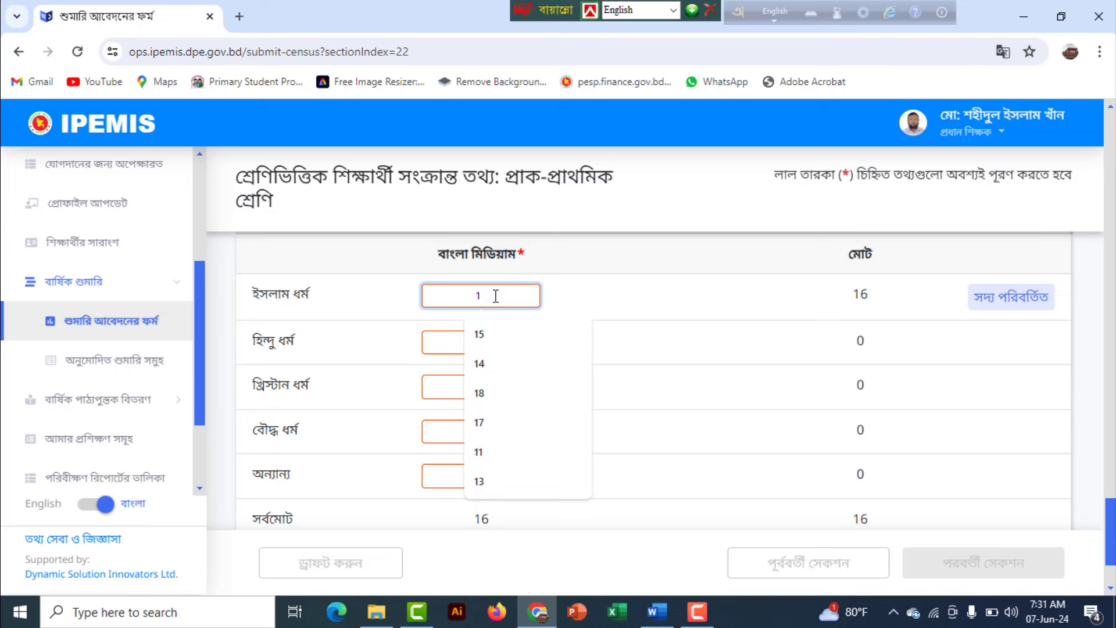
type("7")
left_click(653, 241)
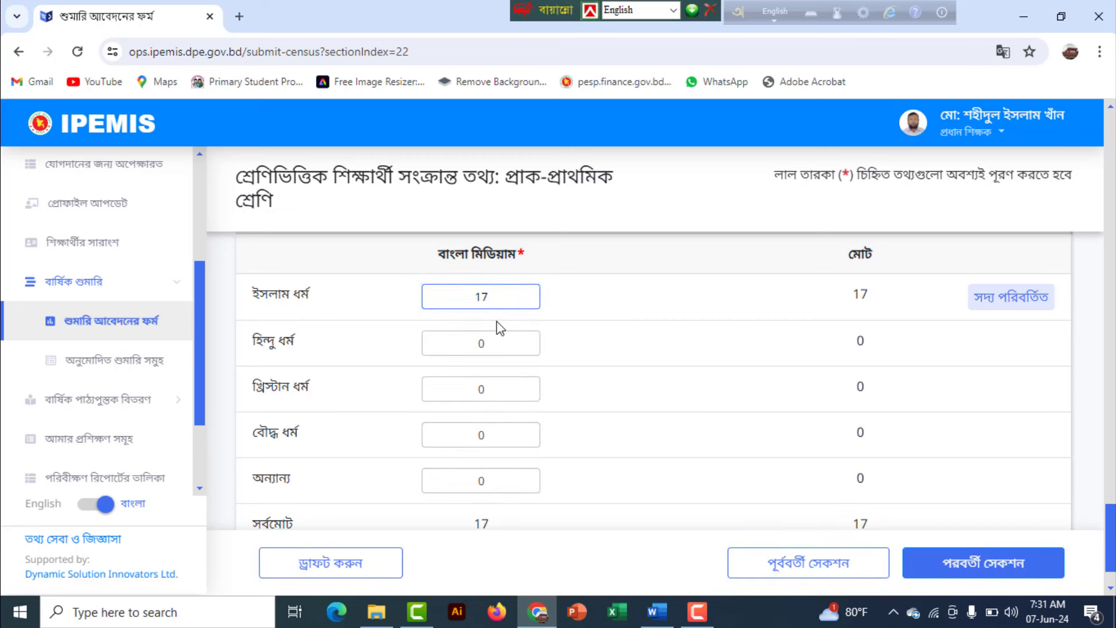
- Try splitting the religion table into 12 Islam and 5 Hindu students, and restore 17 for Islam and 0 for Hindu
left_click_drag(490, 294, 472, 292)
type("12")
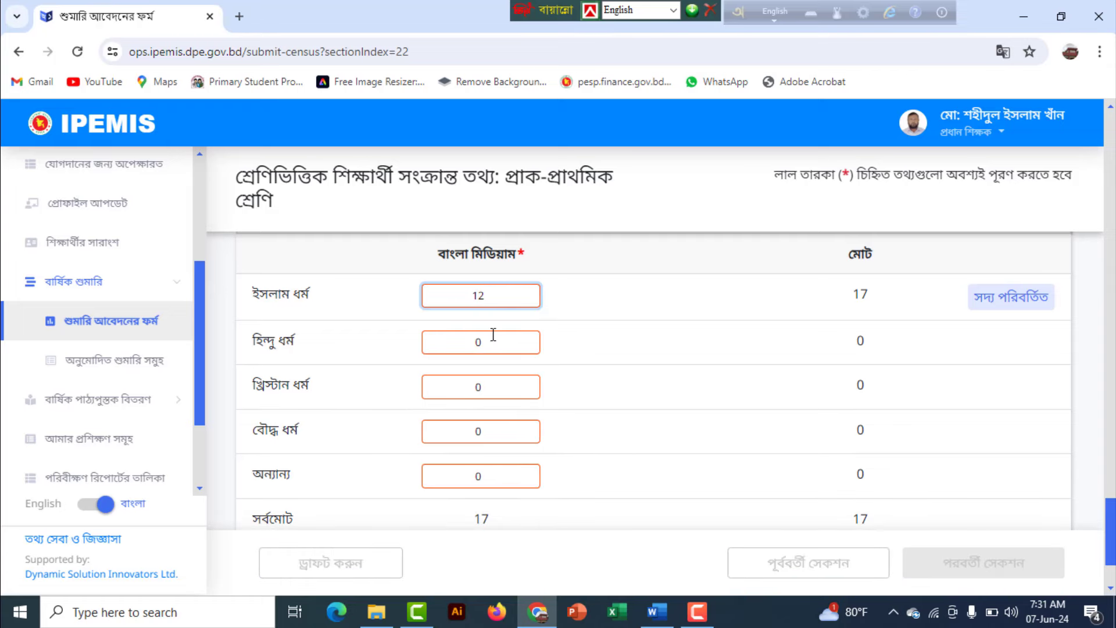
left_click_drag(494, 341, 439, 336)
type("5")
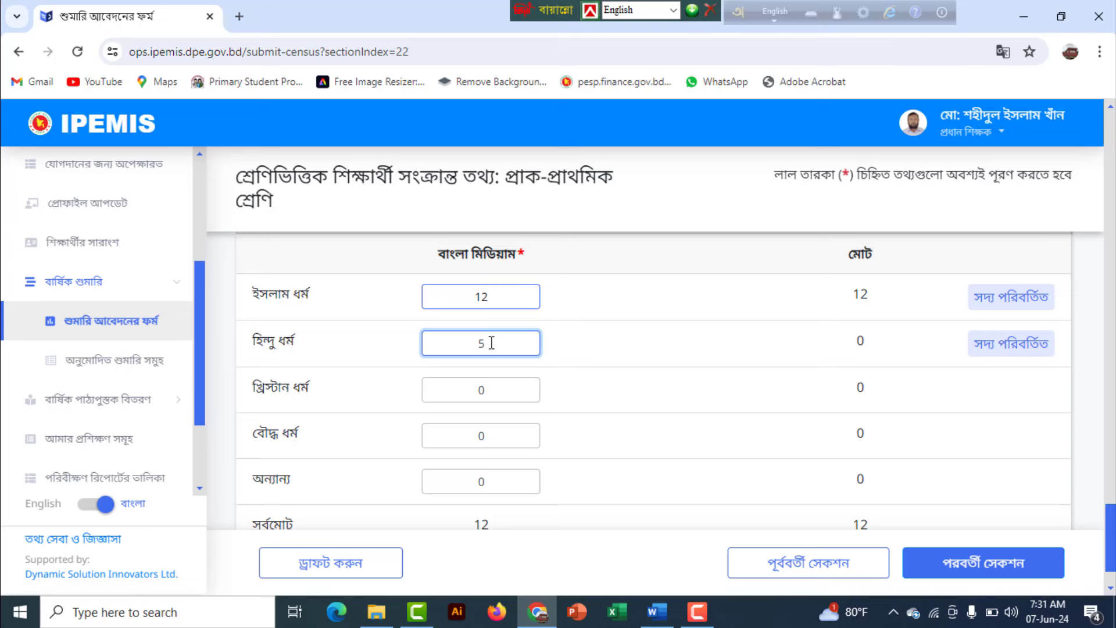
key("BackSpace")
type("0")
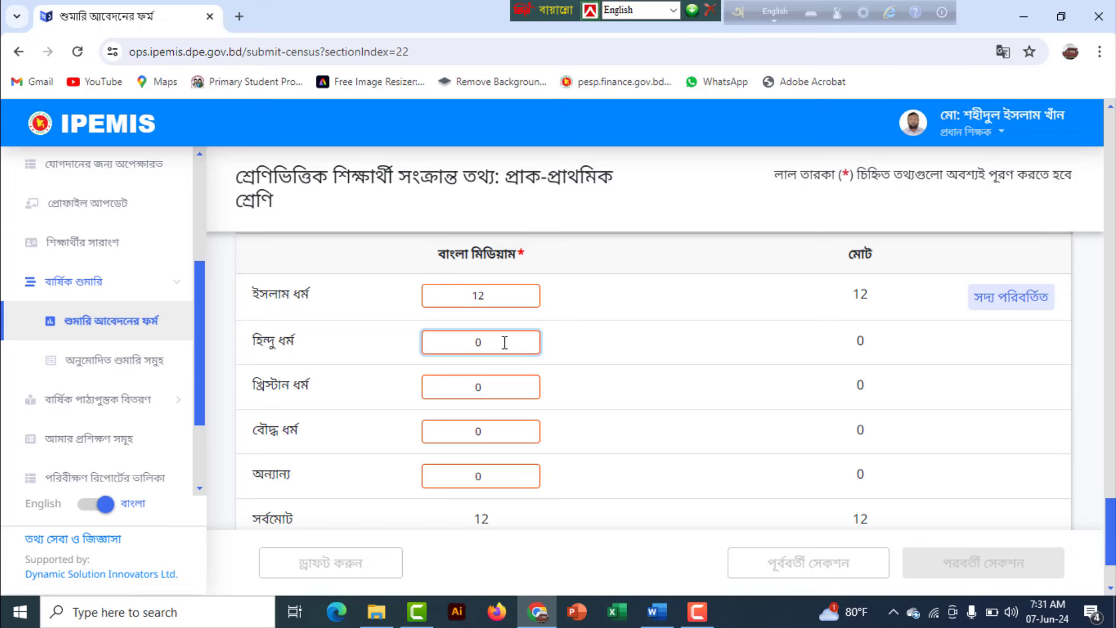
left_click_drag(490, 289, 448, 292)
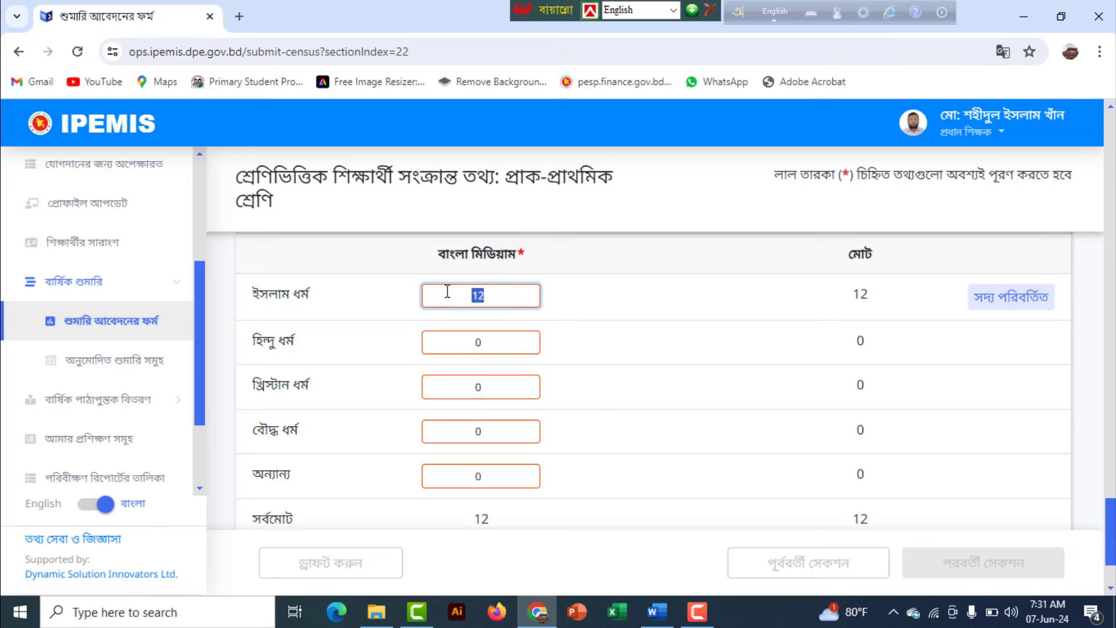
type("17")
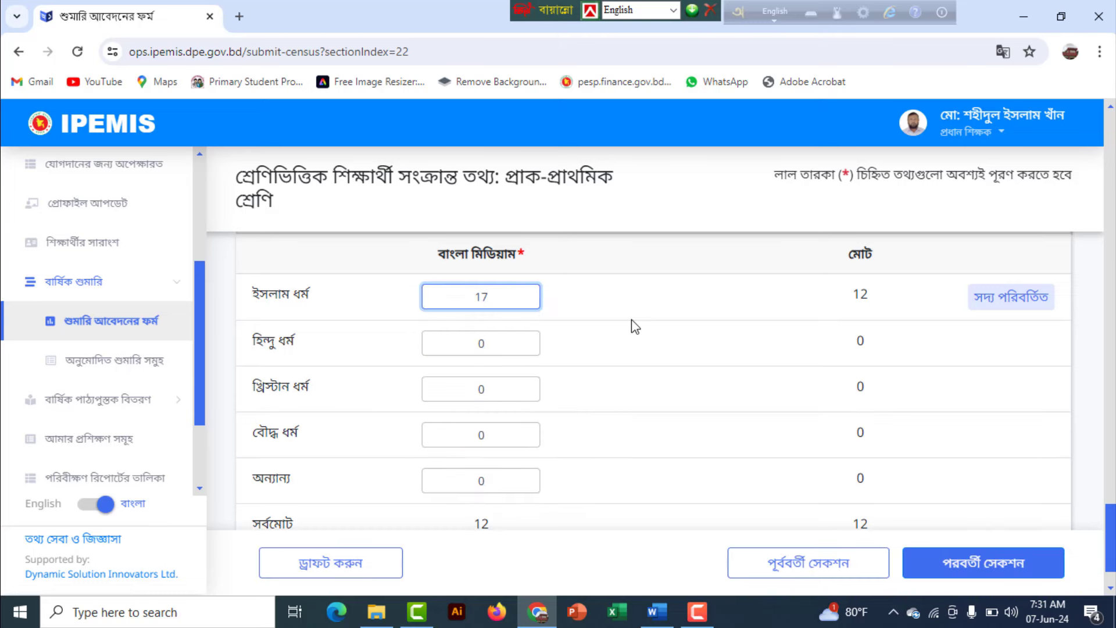
- Check the completed religion table and advance to the class one (প্রথম শ্রেণি) student section
scroll(666, 304, "down", 1)
scroll(661, 298, "up", 1)
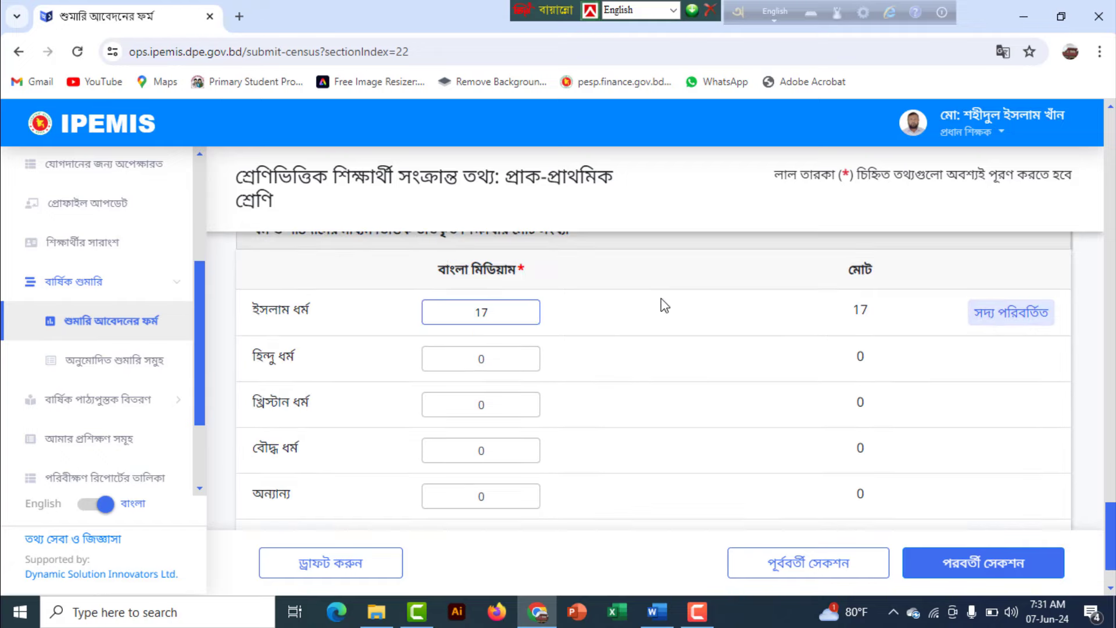
scroll(661, 298, "up", 3)
scroll(661, 325, "down", 5)
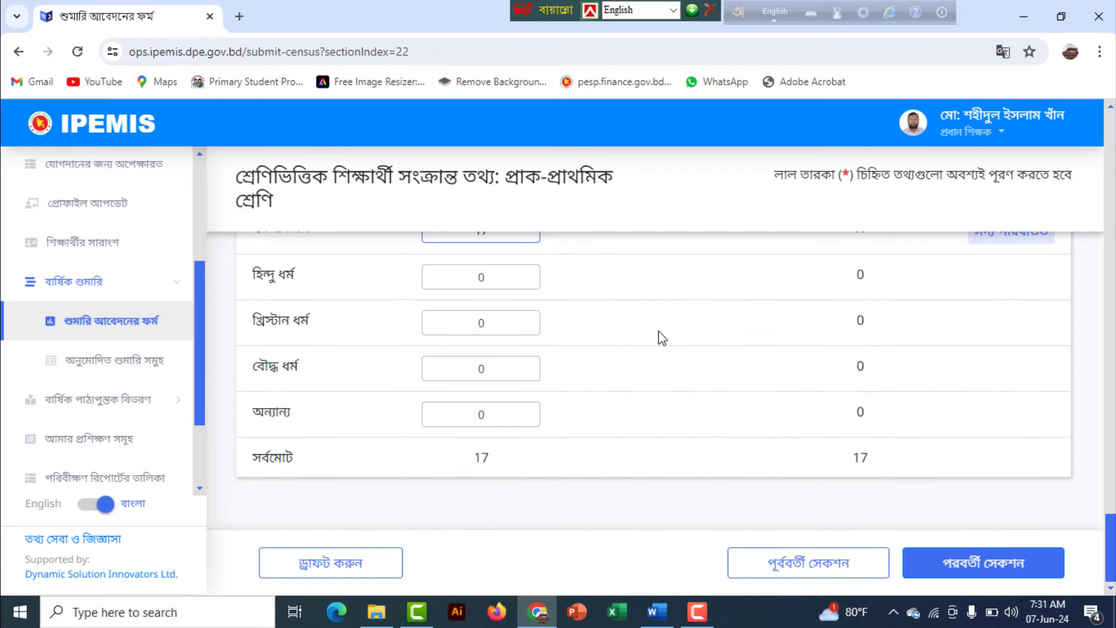
left_click(1018, 561)
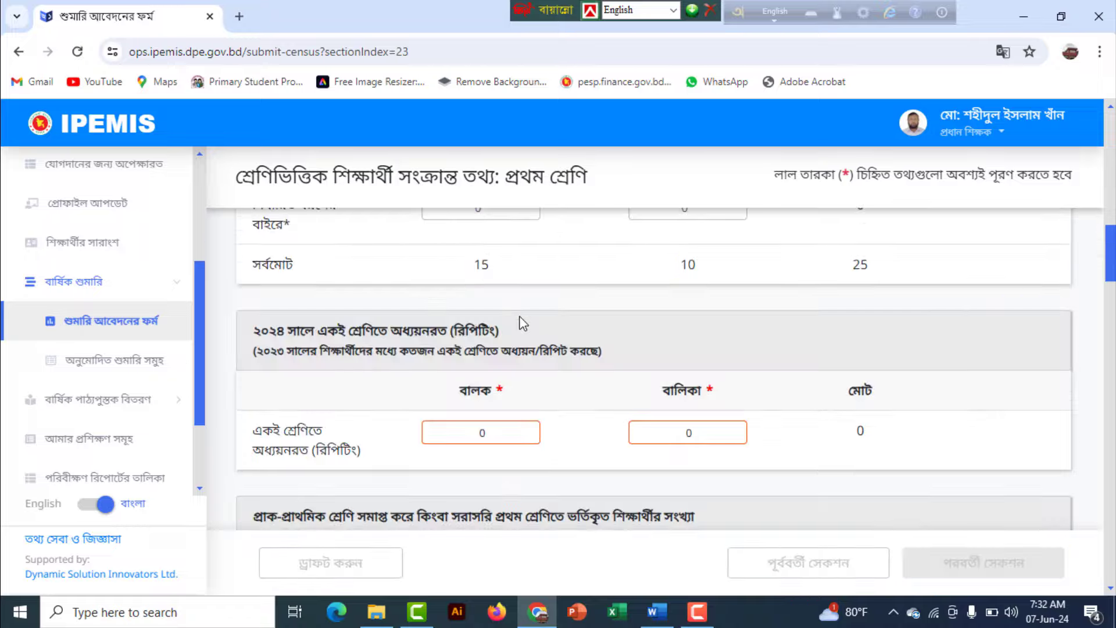
- Review the class one student counts, section count, enrolment by birth year, and the table of admissions with or without pre-primary
scroll(523, 322, "up", 10)
scroll(522, 322, "down", 7)
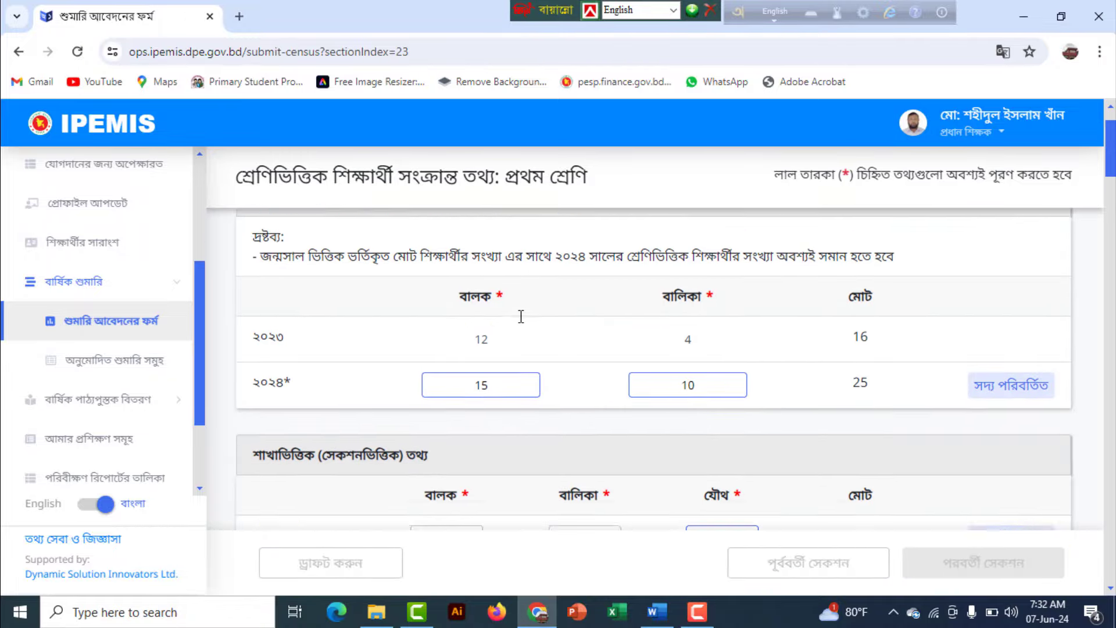
scroll(523, 321, "up", 1)
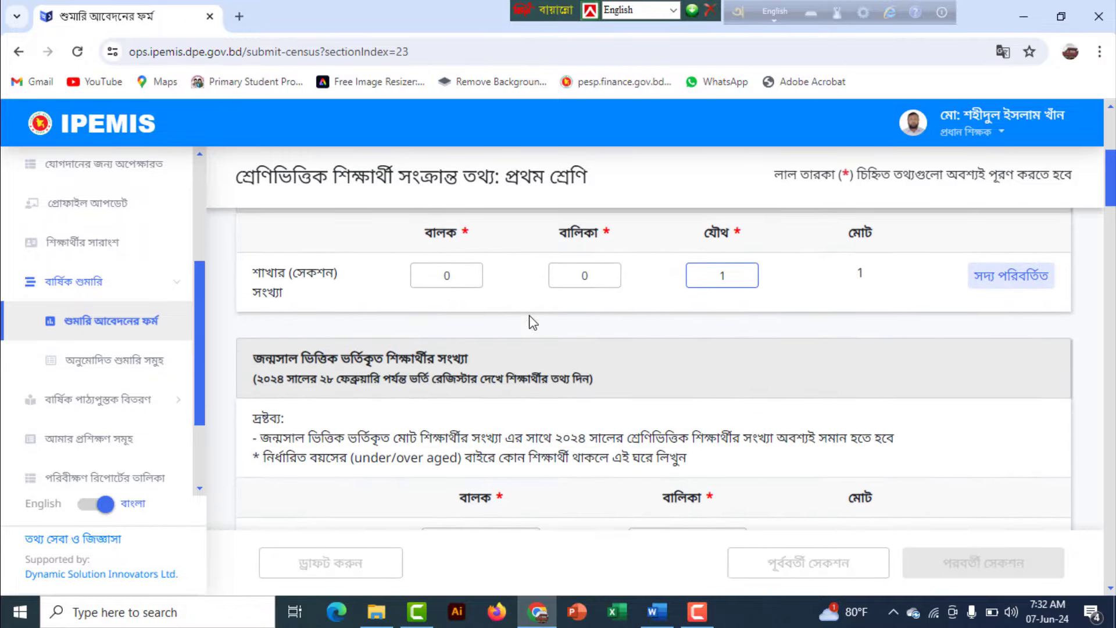
scroll(698, 356, "down", 3)
scroll(639, 385, "down", 10)
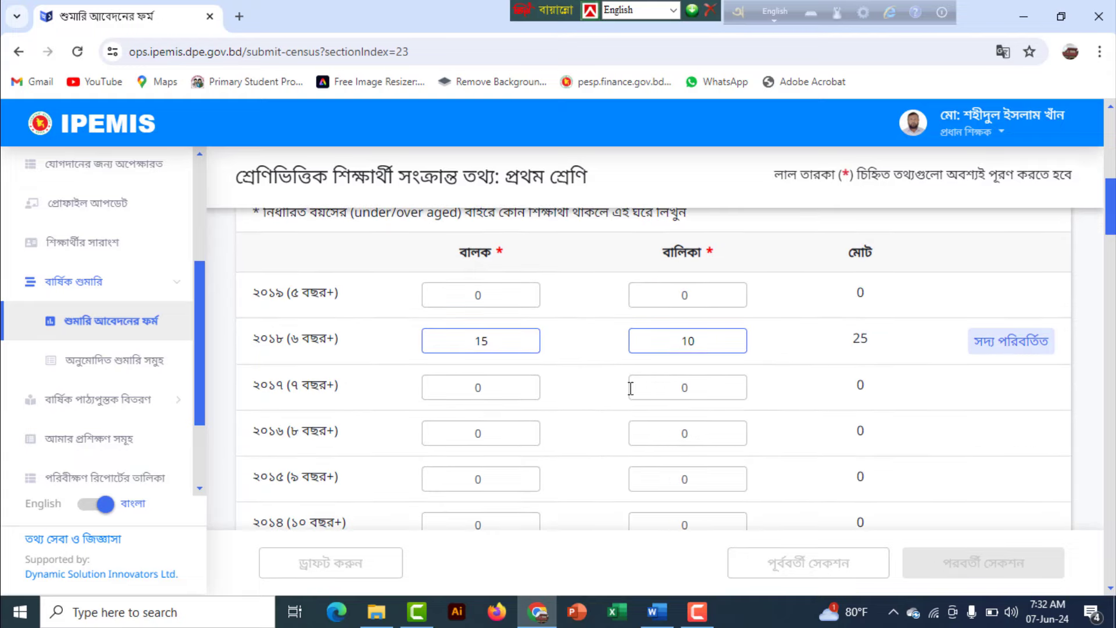
scroll(617, 403, "down", 4)
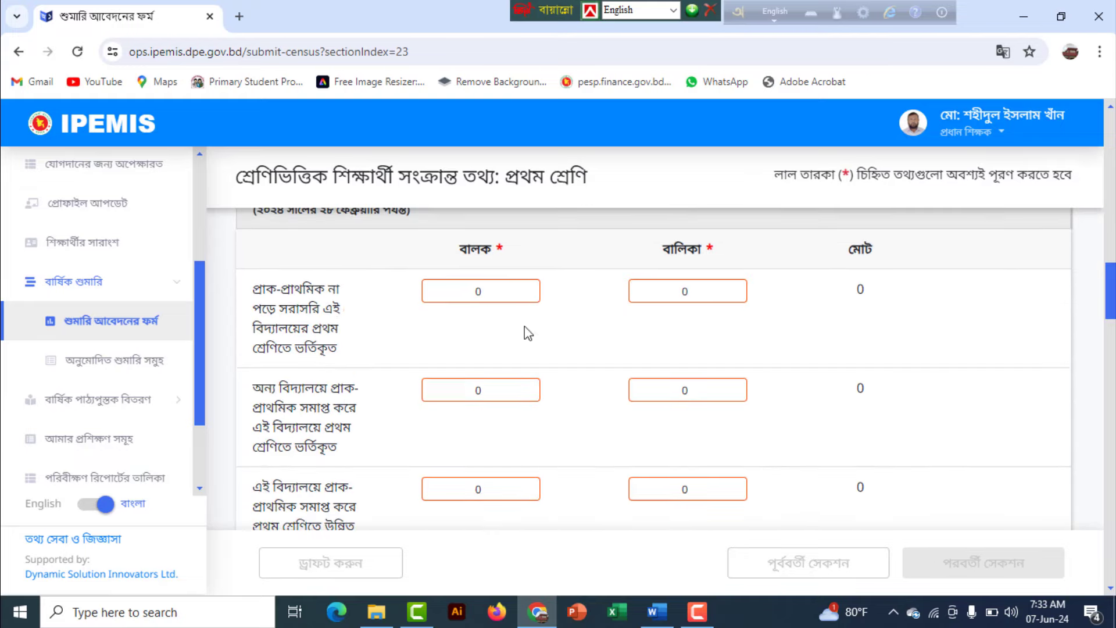
scroll(314, 332, "up", 3)
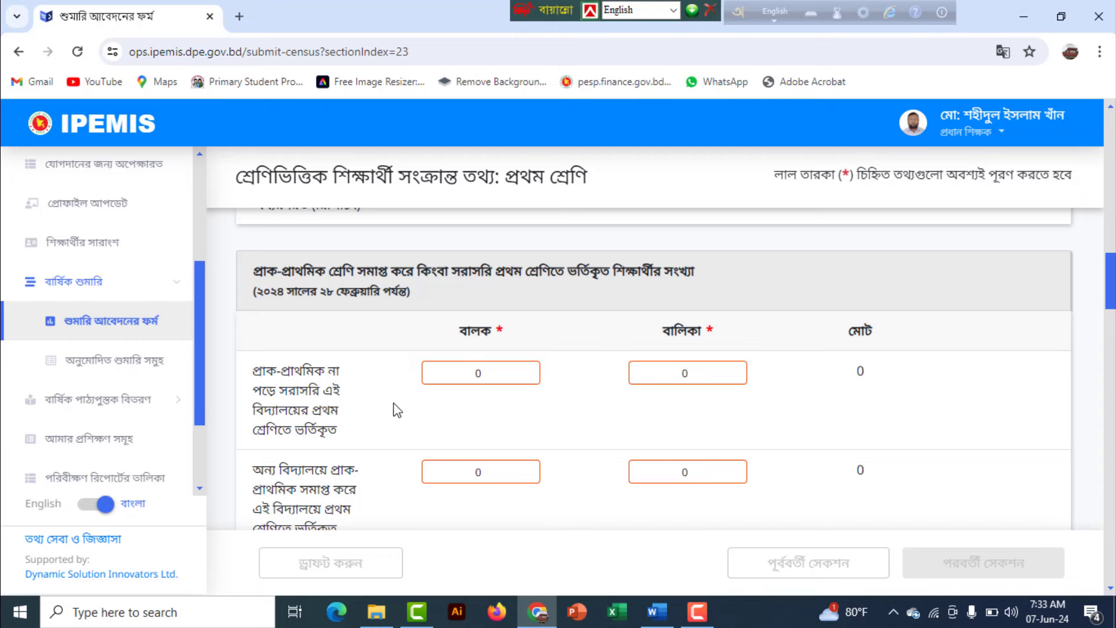
scroll(468, 384, "up", 5)
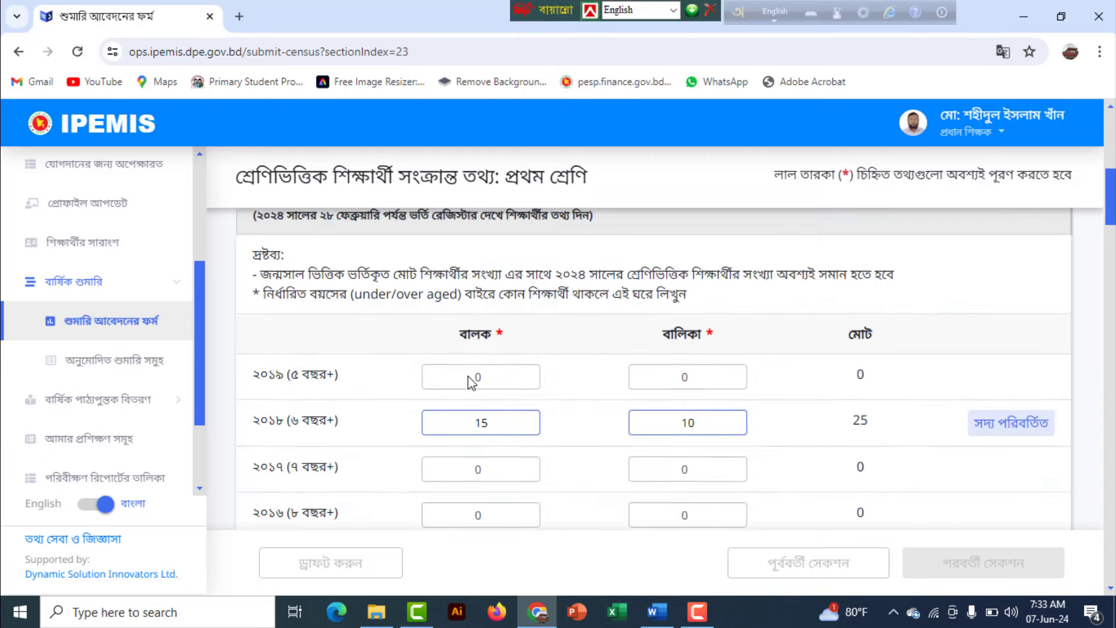
scroll(476, 377, "down", 1)
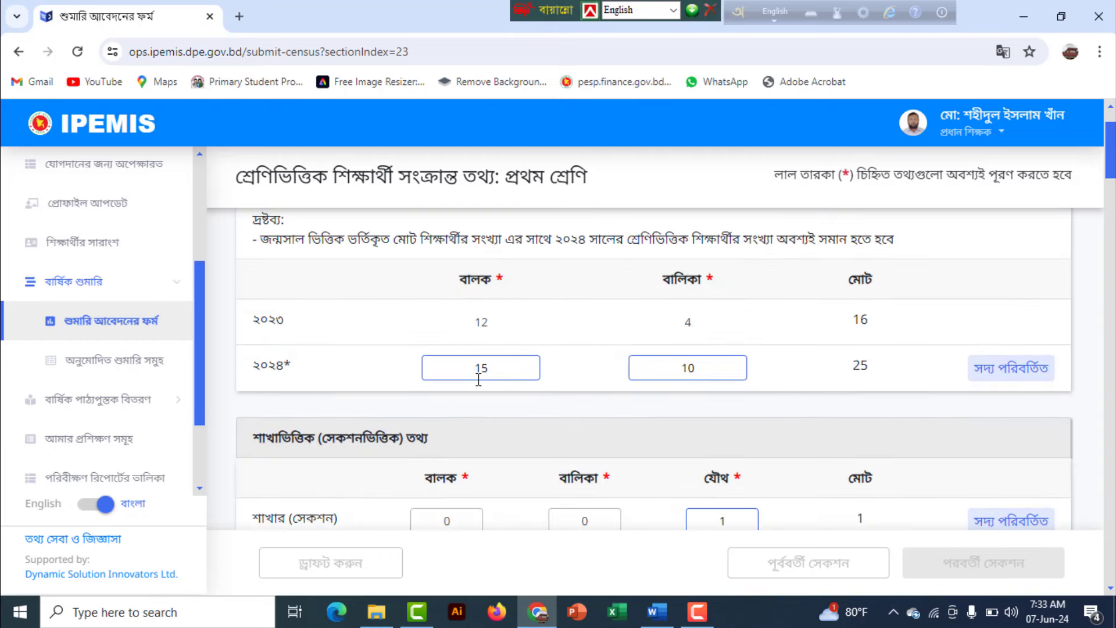
- In the class one pre-primary admission table, enter 7 boys admitted directly without pre-primary and 8 boys promoted from this school's pre-primary
scroll(634, 385, "down", 8)
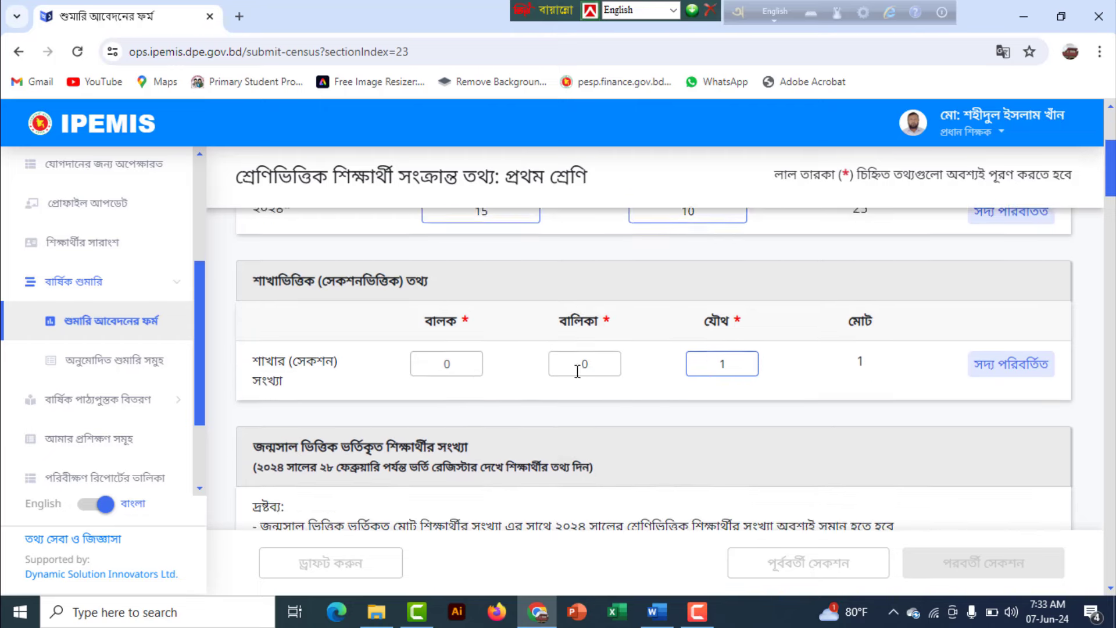
scroll(569, 372, "down", 10)
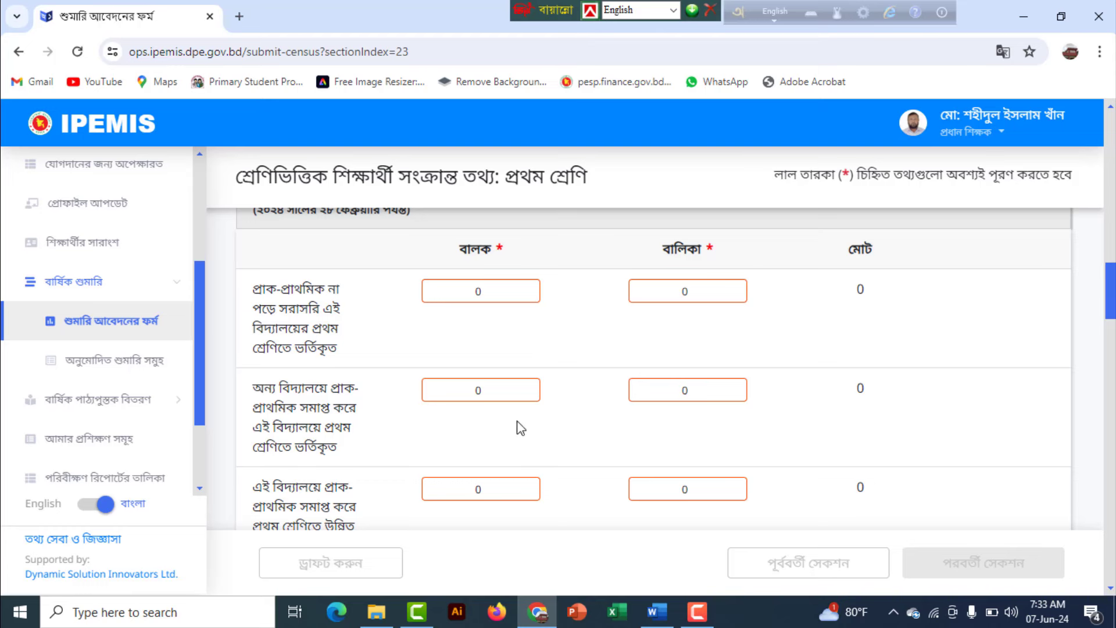
scroll(496, 405, "down", 1)
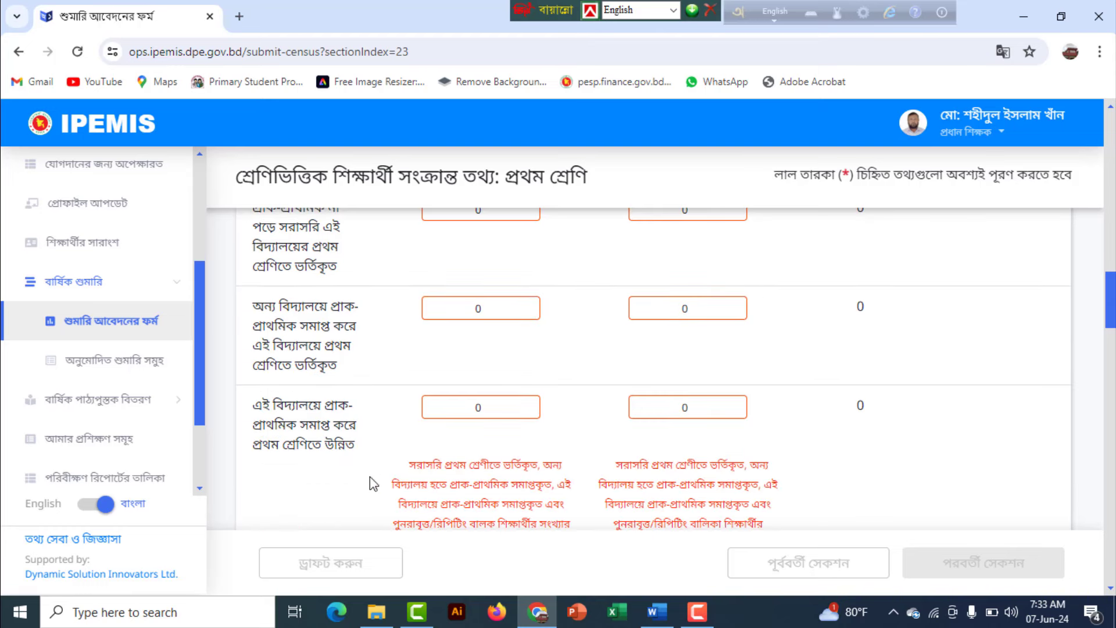
left_click(497, 406)
type("8")
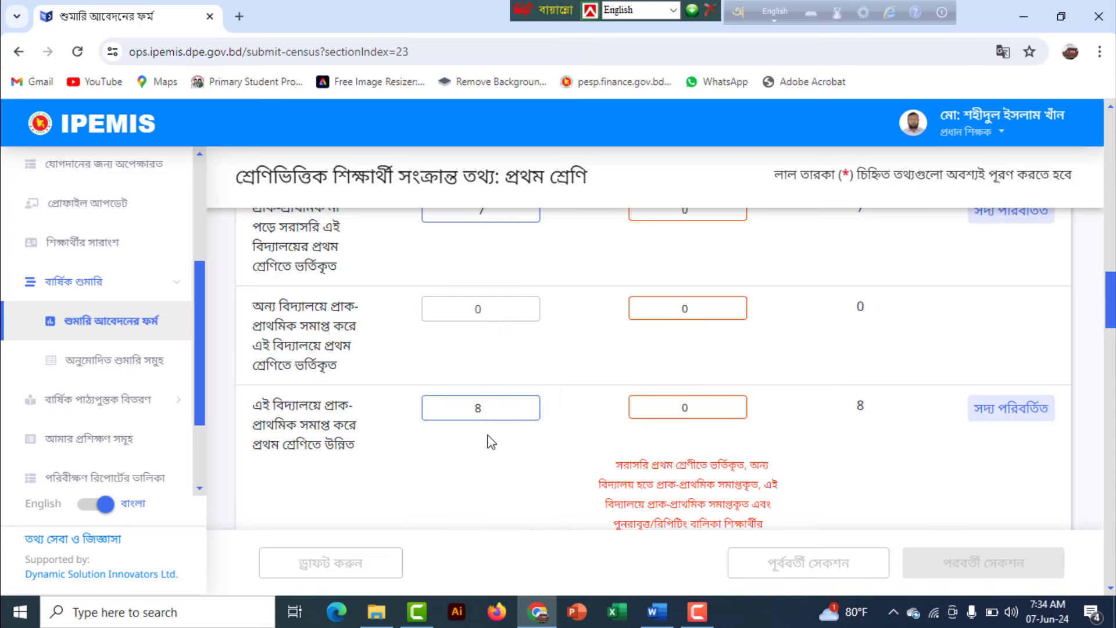
scroll(490, 442, "up", 1)
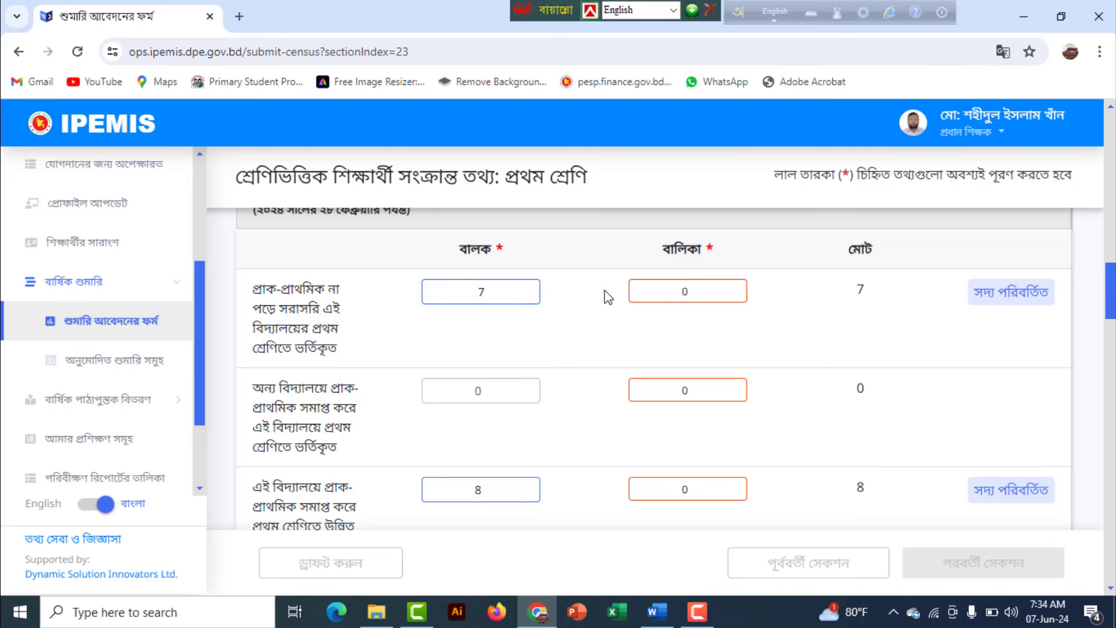
- Enter 7 girls promoted from this school's pre-primary and 3 girls admitted directly without pre-primary in the class one admission table
scroll(702, 326, "down", 1)
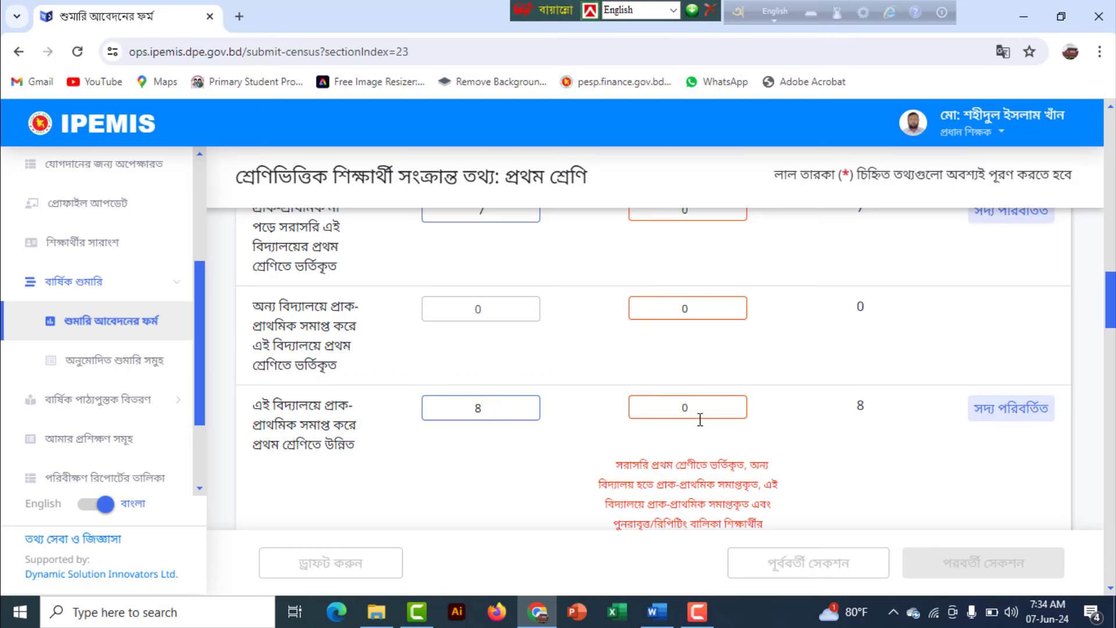
left_click_drag(702, 409, 656, 411)
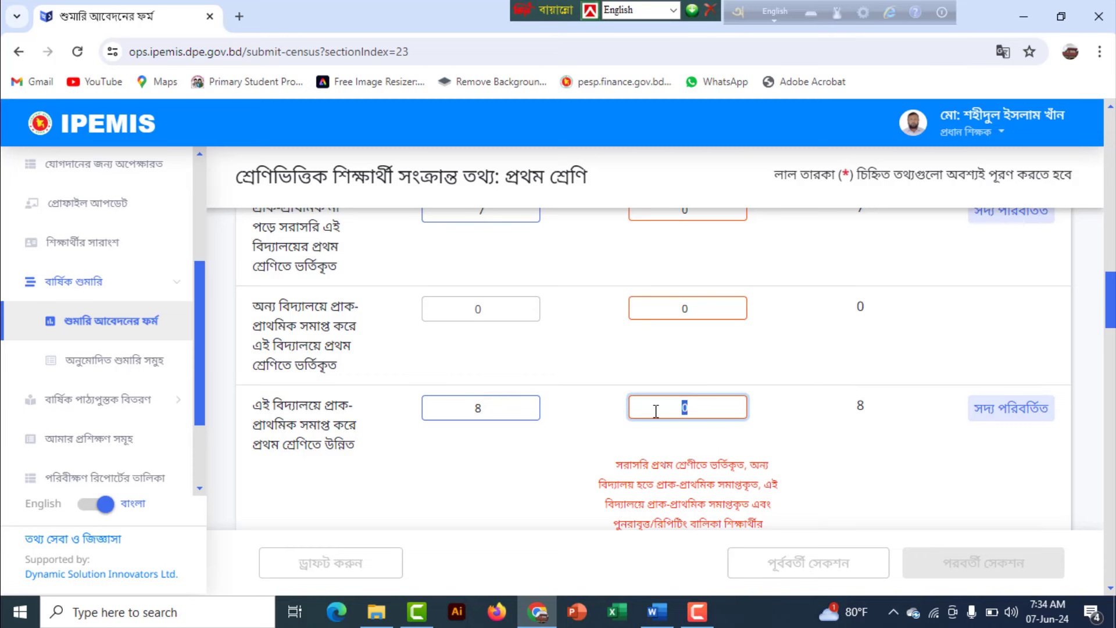
type("7")
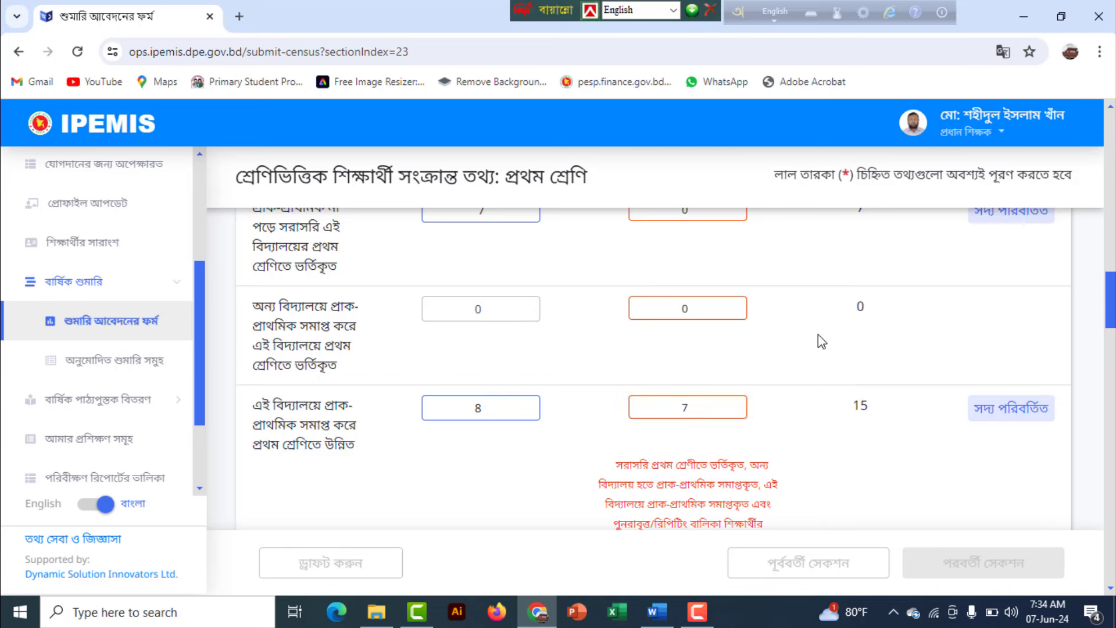
scroll(663, 407, "up", 2)
left_click_drag(694, 377, 640, 375)
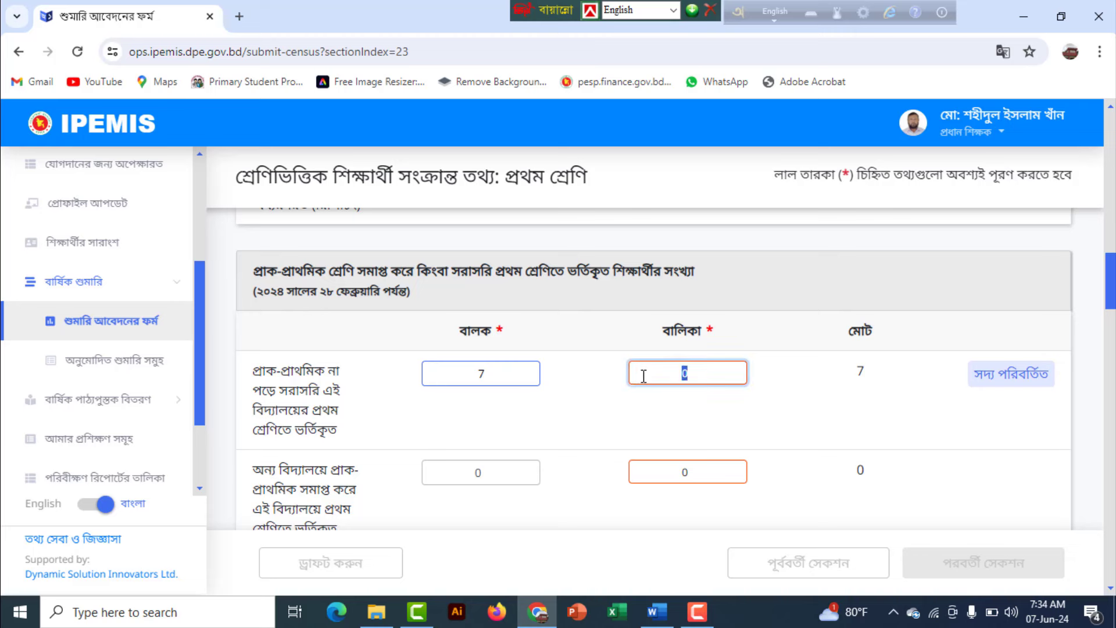
type("3")
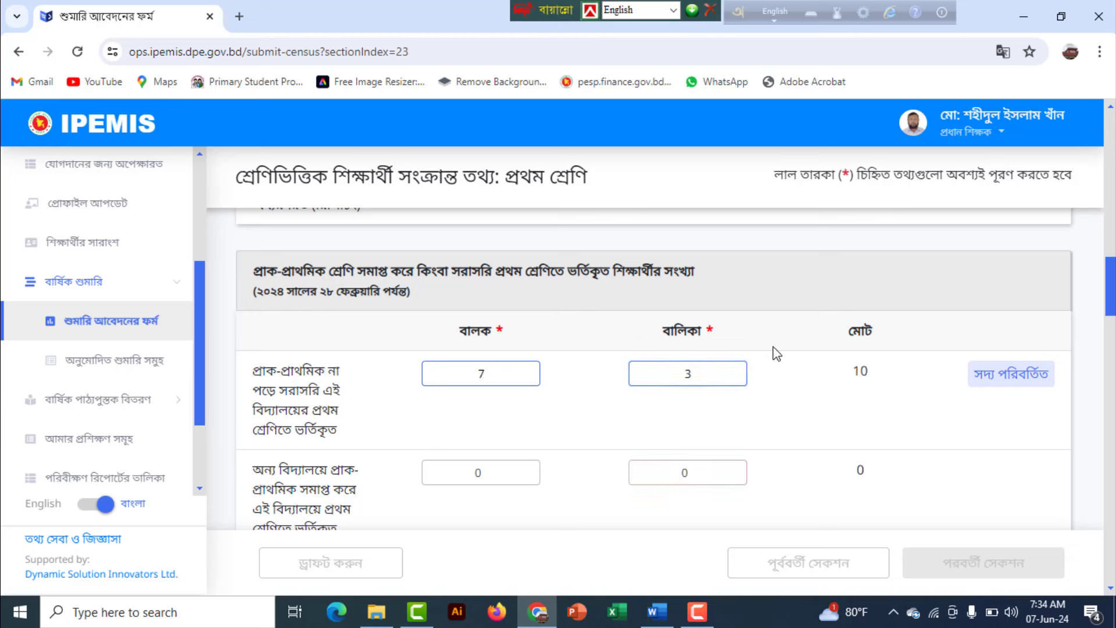
- Review the class one admission table, the ethnic minority student table, and the special needs definitions and counts
scroll(777, 352, "down", 1)
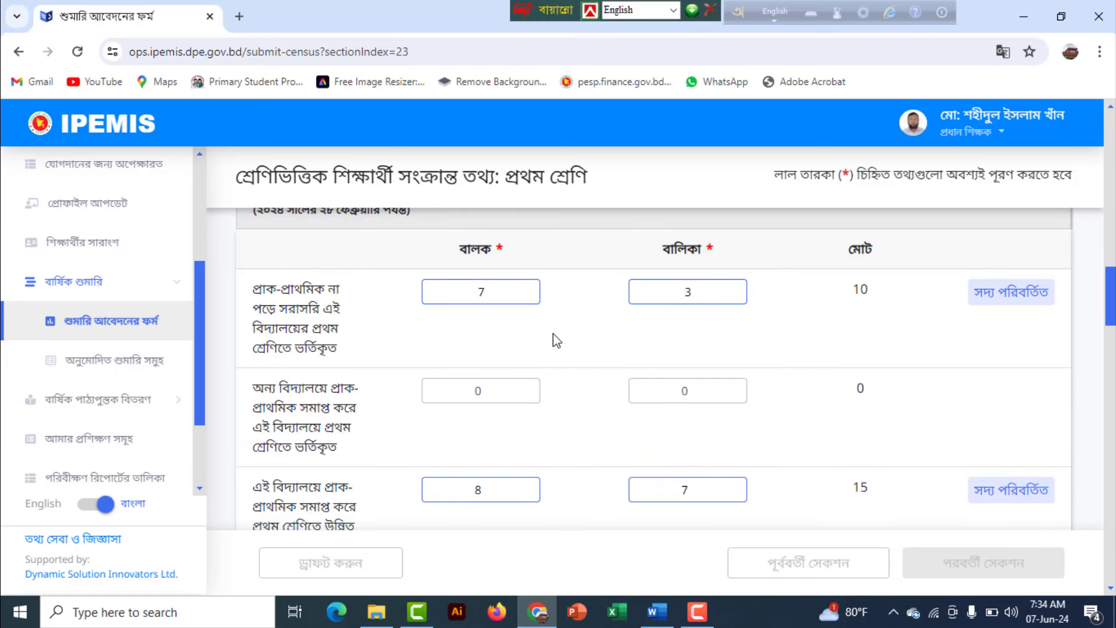
scroll(674, 349, "down", 5)
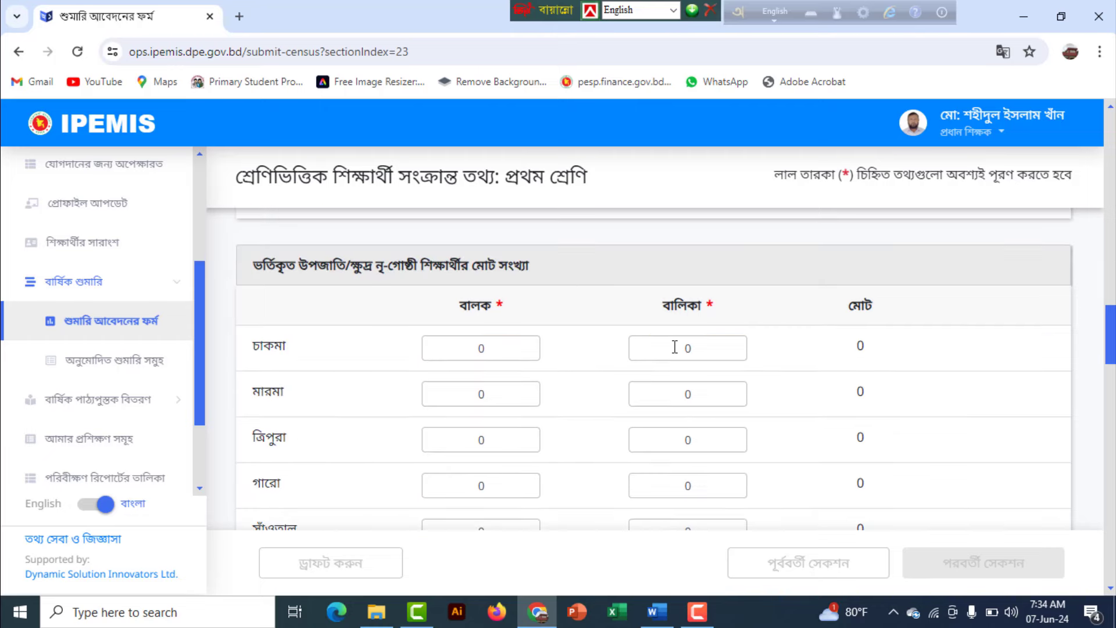
scroll(674, 347, "down", 7)
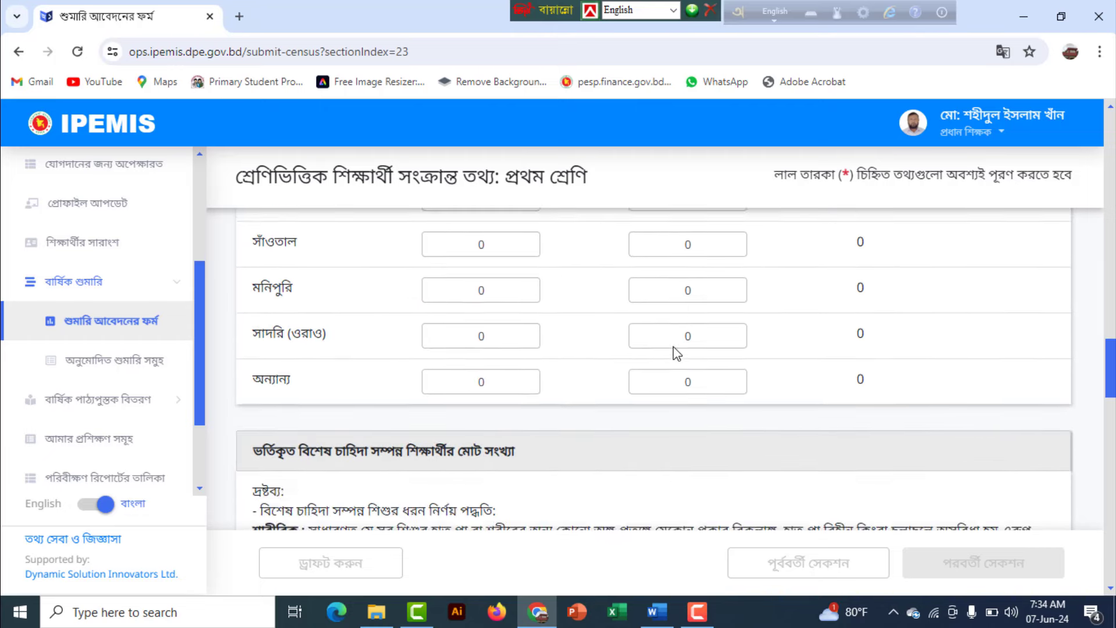
scroll(673, 347, "down", 5)
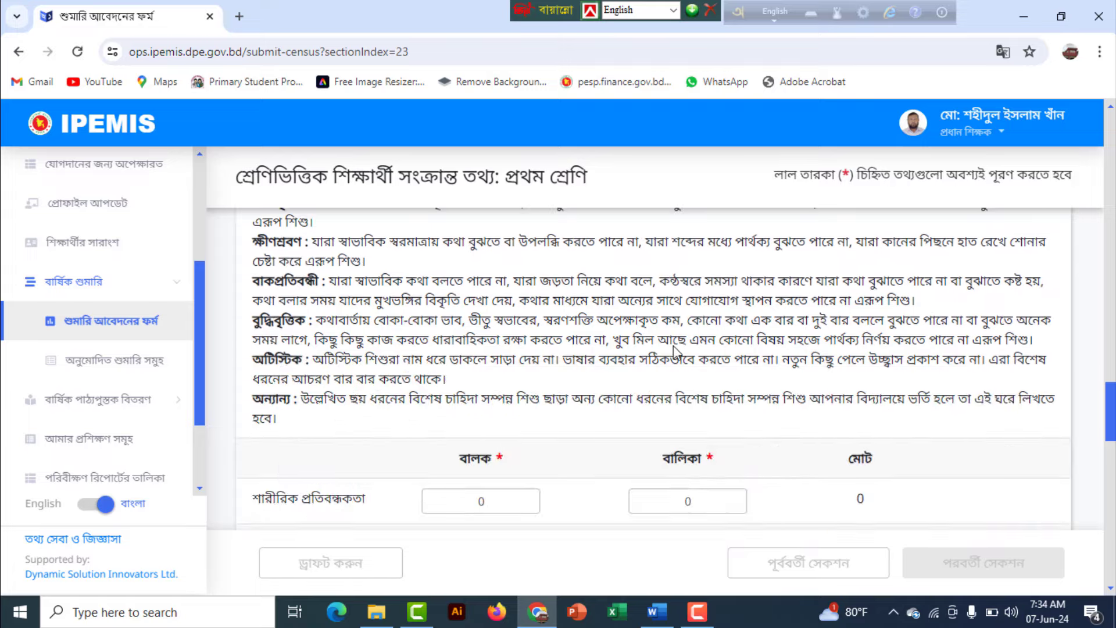
scroll(674, 349, "down", 4)
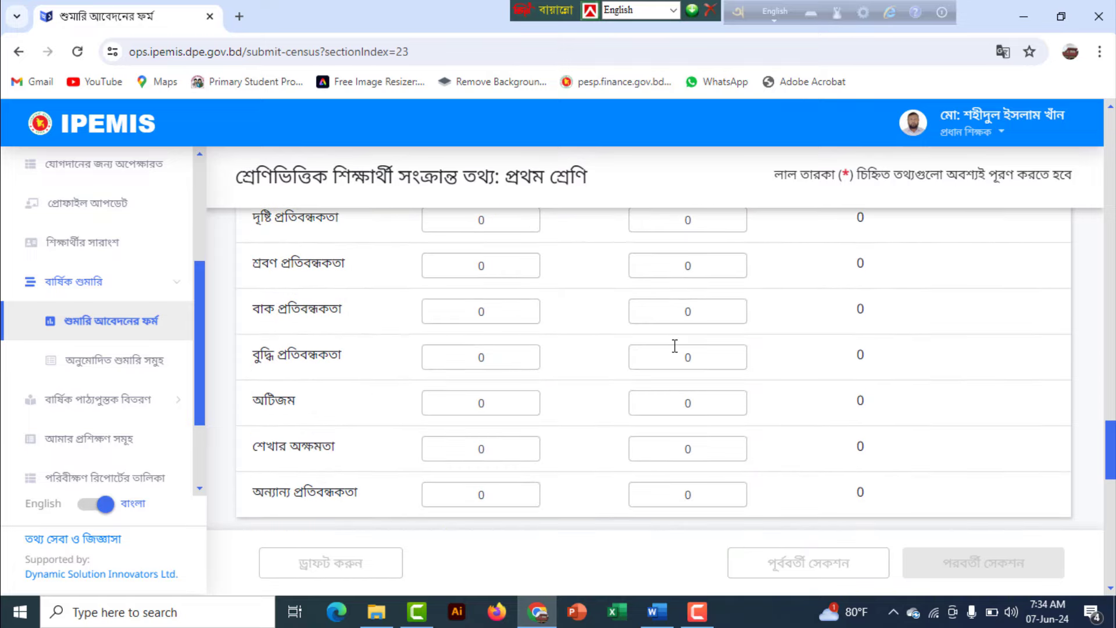
scroll(674, 349, "up", 1)
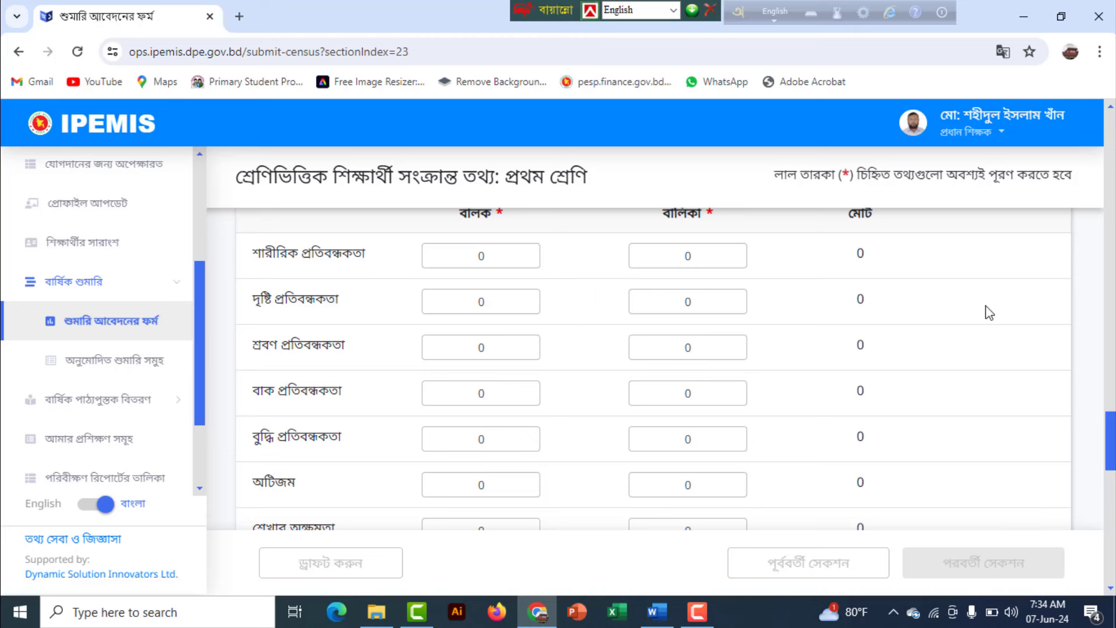
scroll(478, 379, "down", 5)
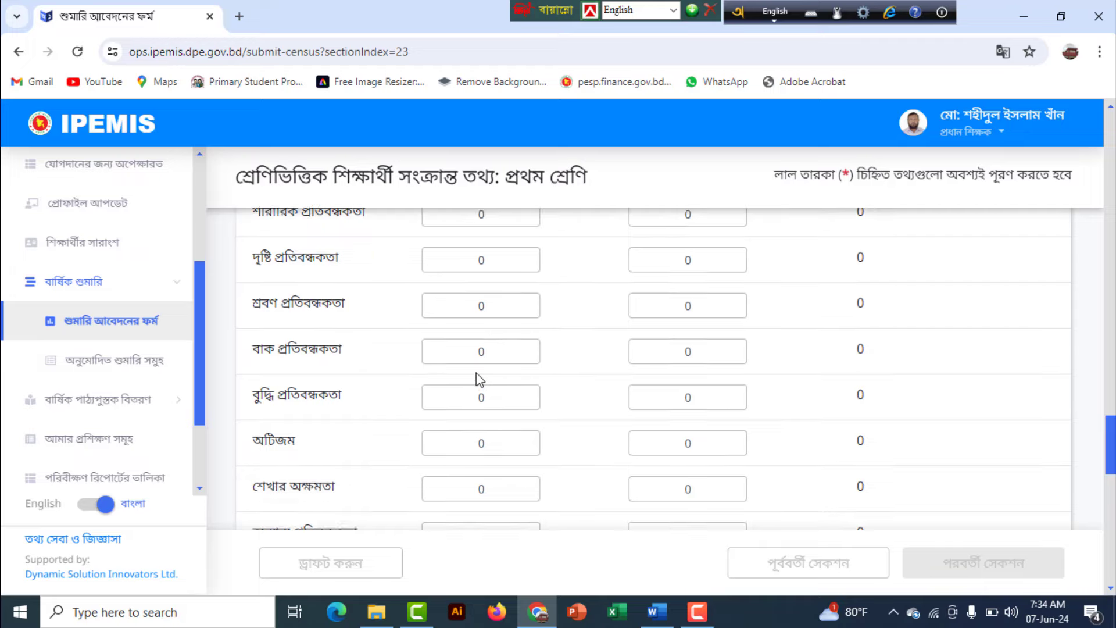
- Set the class one average attendance for April 2023 to 95 percent for boys and 90 percent for girls
scroll(476, 378, "down", 2)
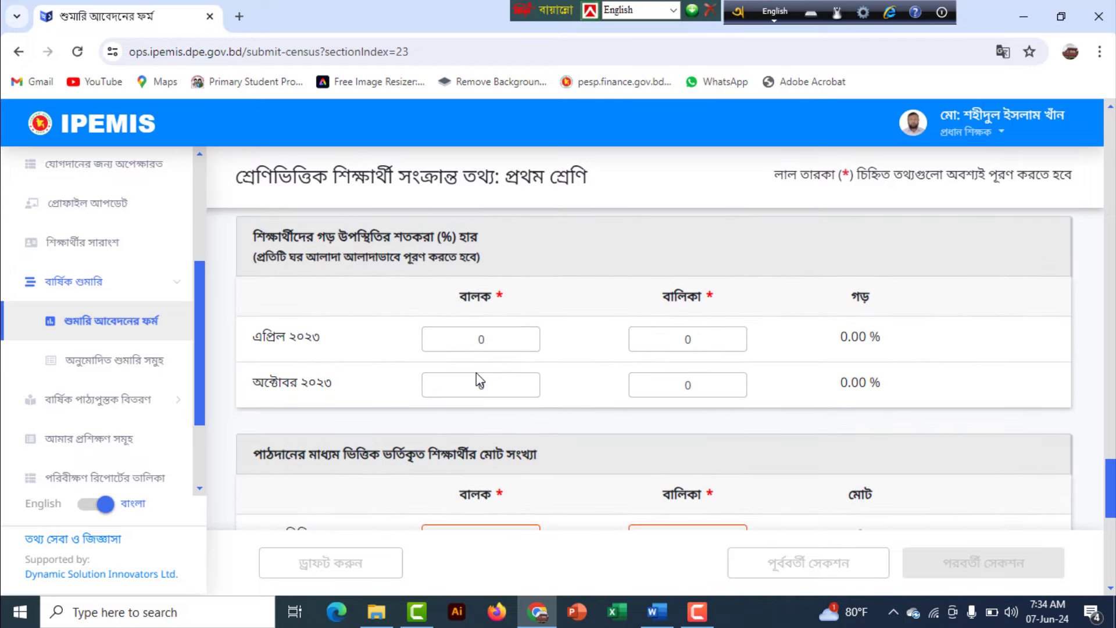
double_click(497, 339)
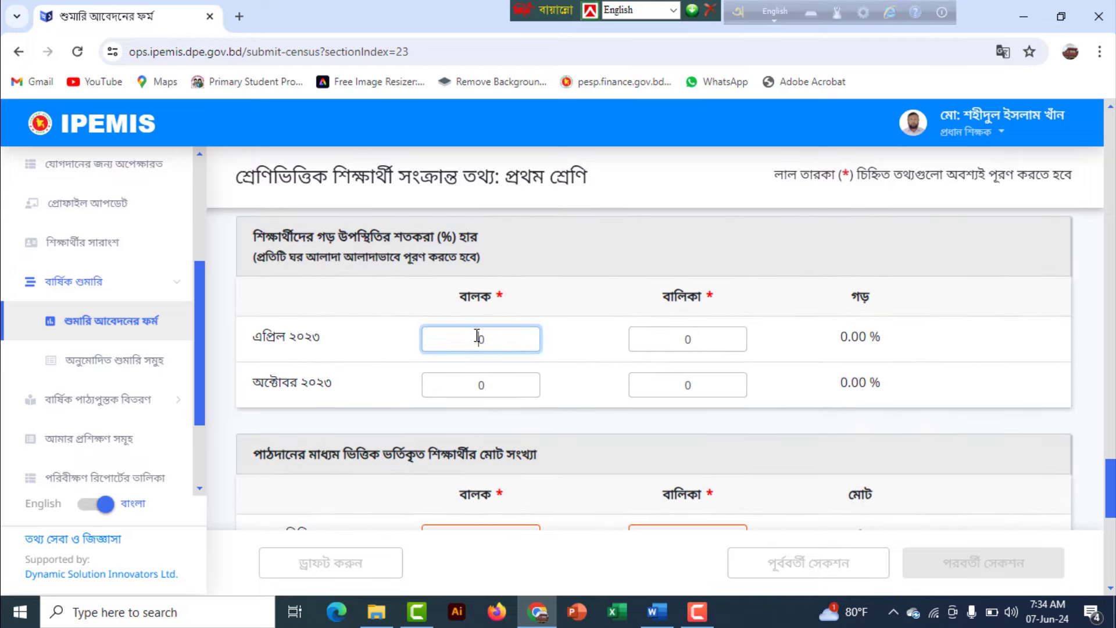
type("95")
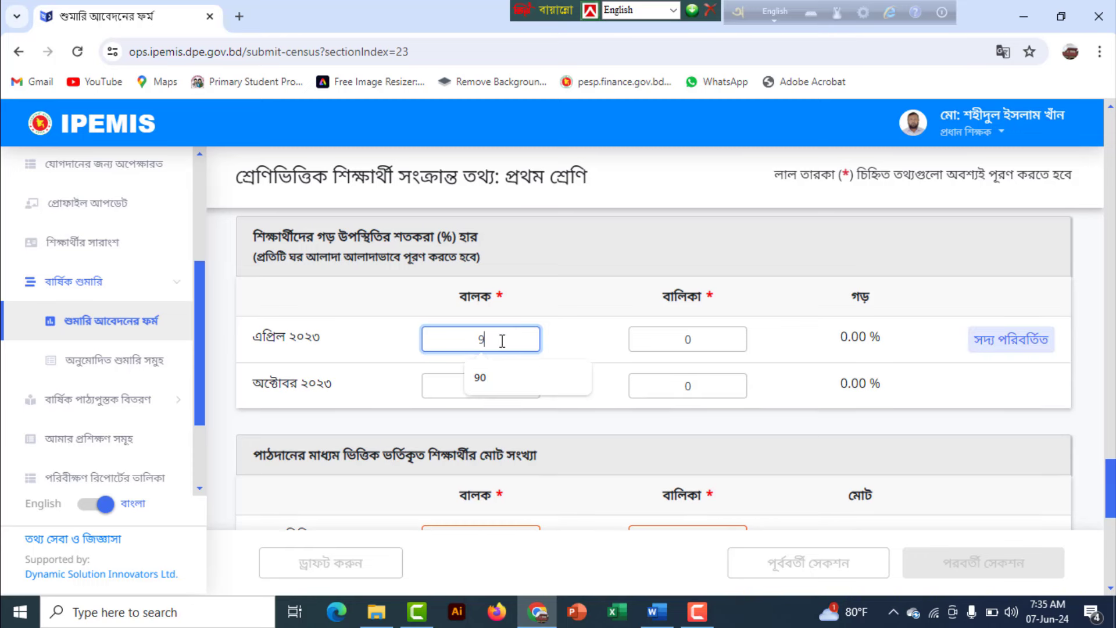
double_click(717, 339)
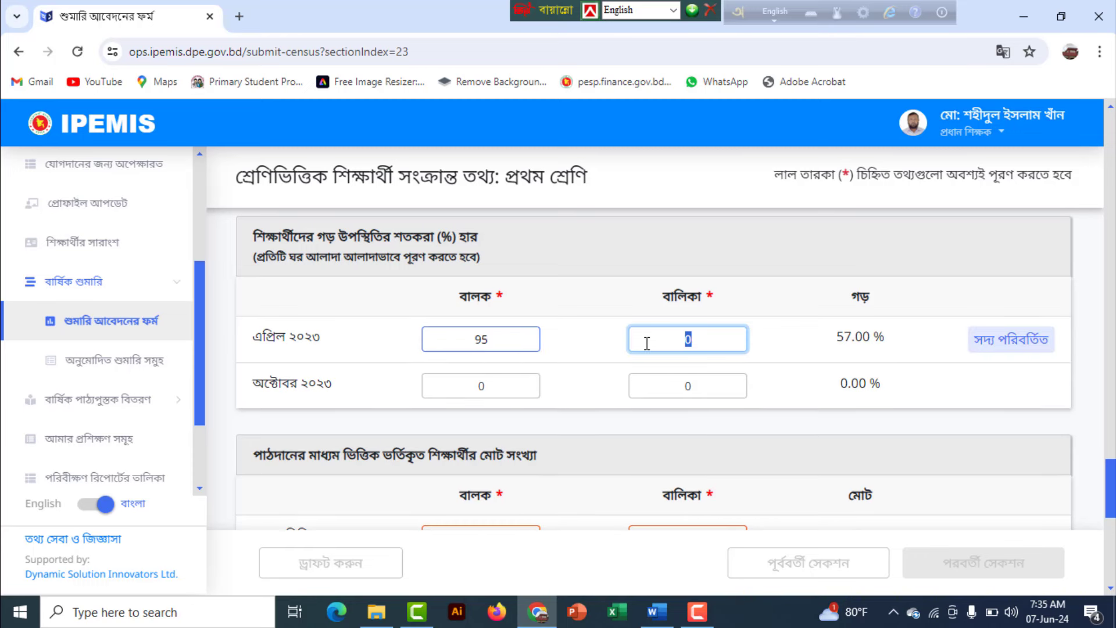
type("90")
- Enter 15 boys and 10 girls as Bangla medium students in the class one medium of instruction table
scroll(493, 324, "down", 4)
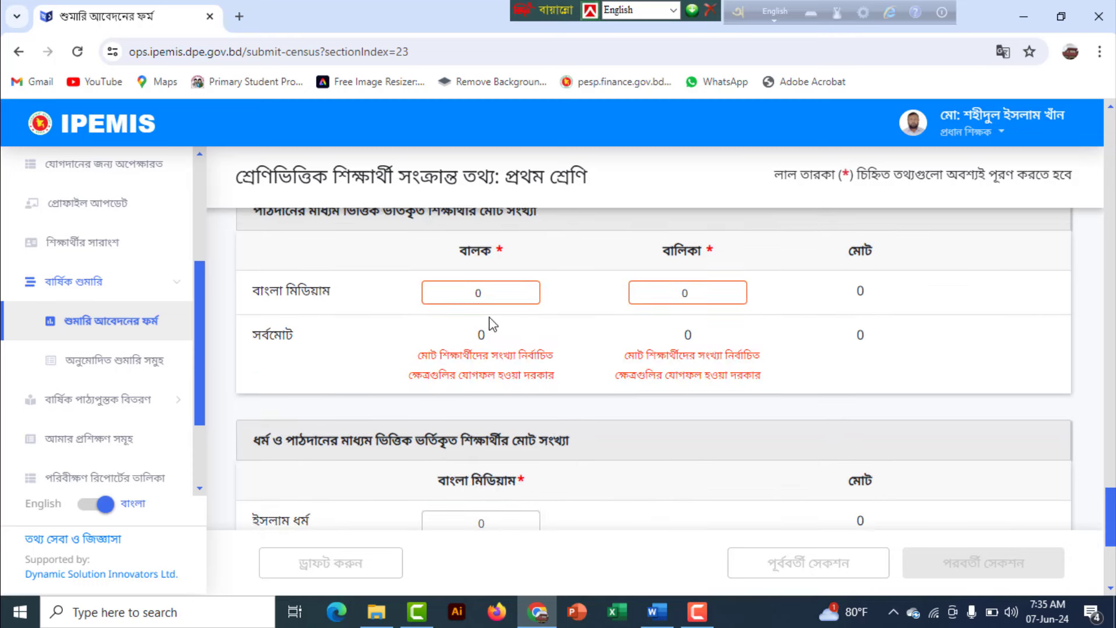
double_click(499, 295)
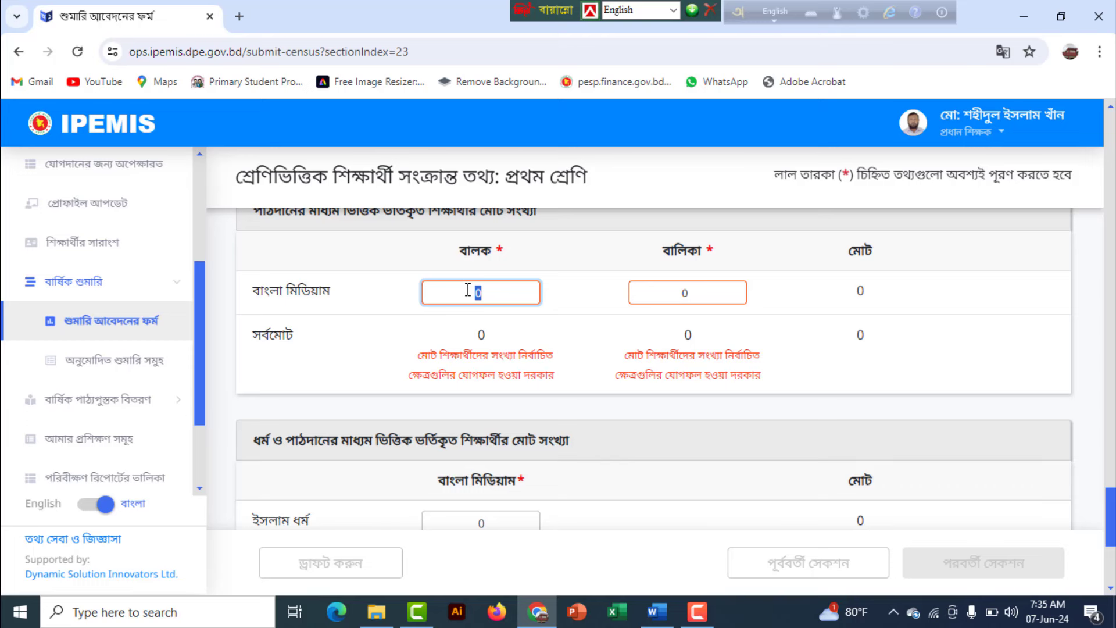
type("15")
left_click(705, 294)
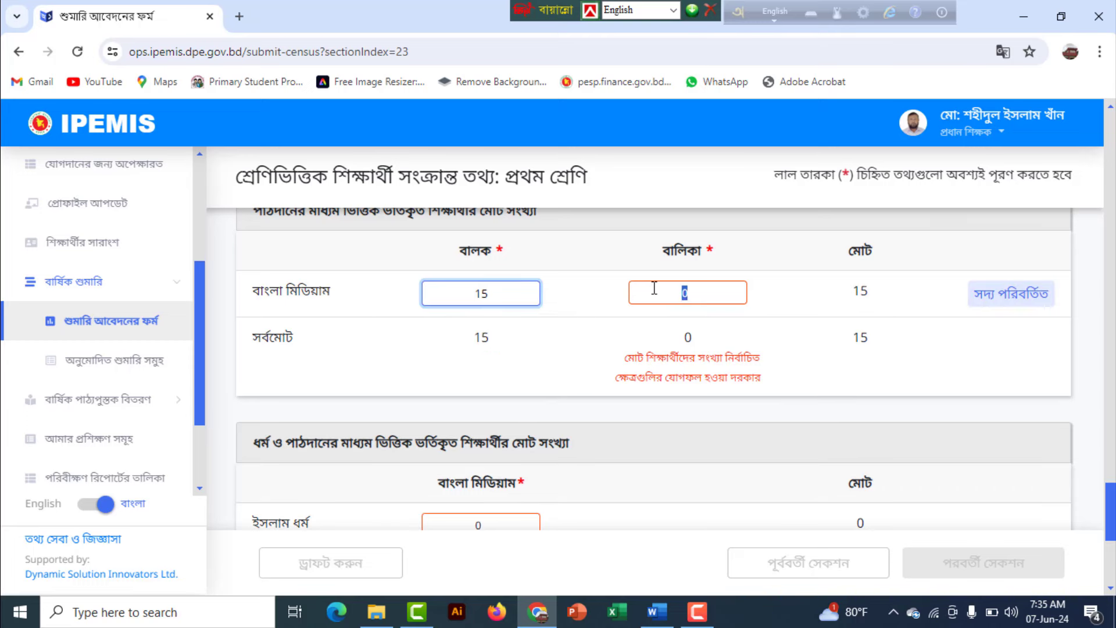
type("10")
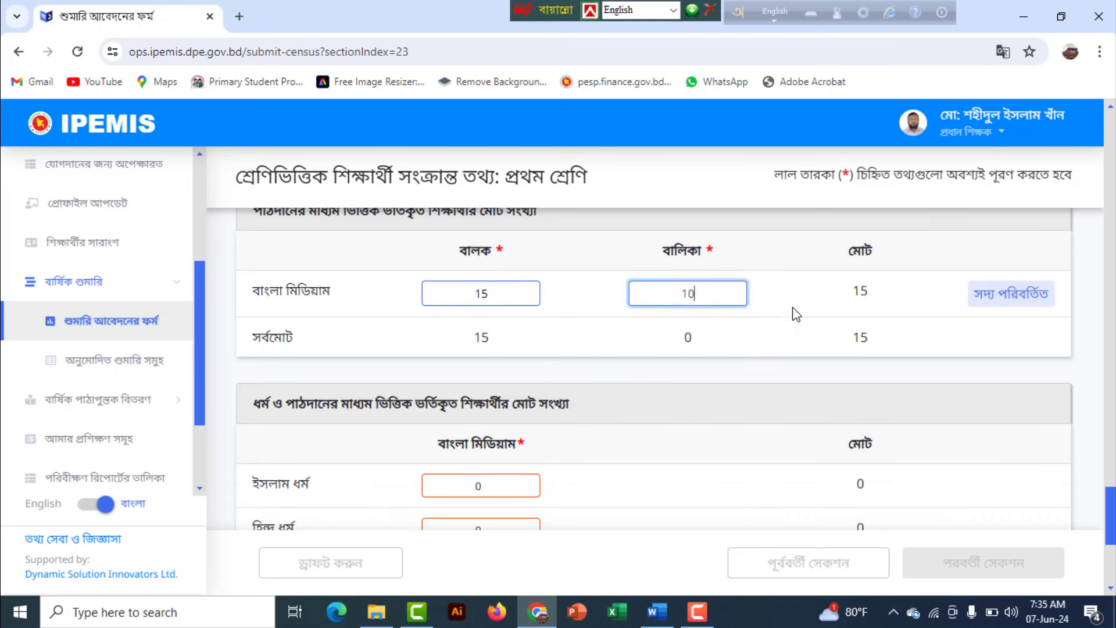
left_click(727, 353)
- Set the Bangla medium Islam student count to 25 in the class one religion table and advance to the class two (দ্বিতীয় শ্রেণি) section
scroll(561, 424, "down", 3)
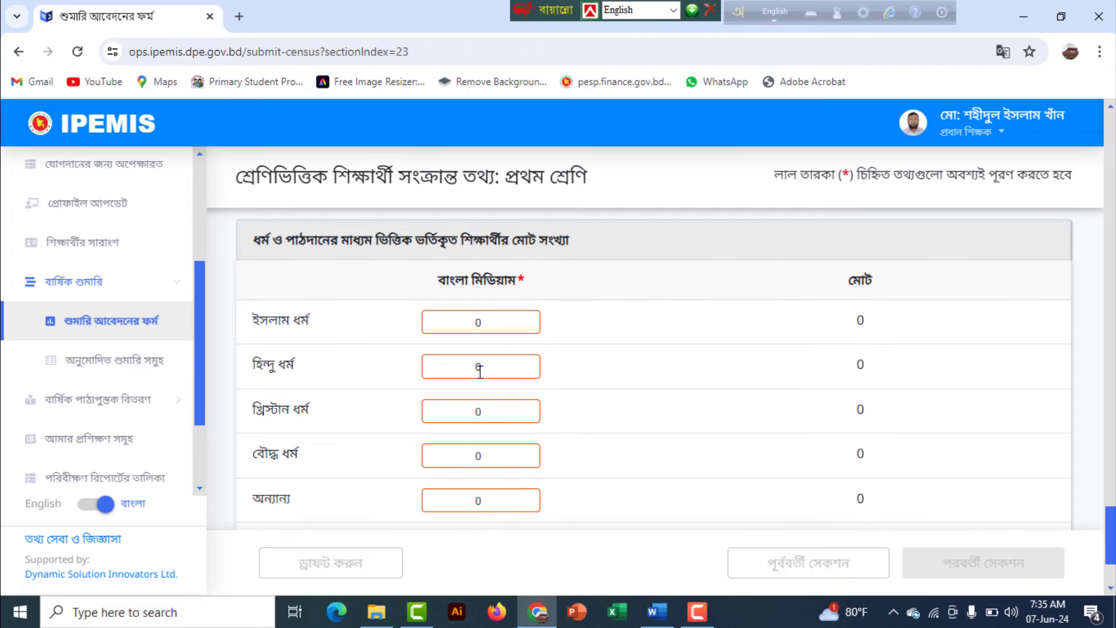
left_click(495, 320)
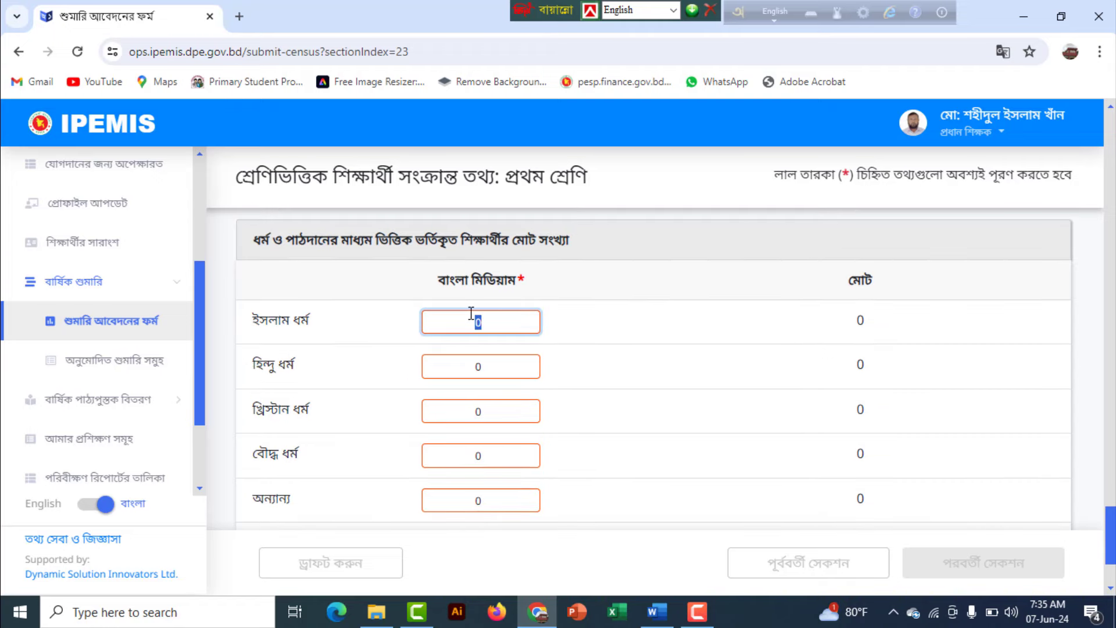
type("2")
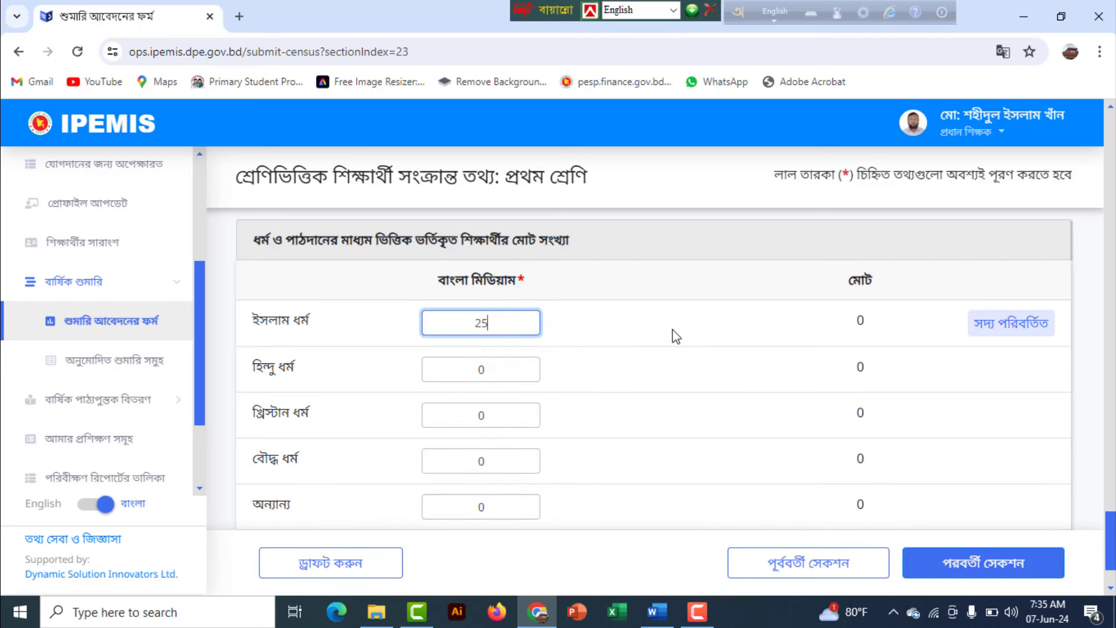
type("5")
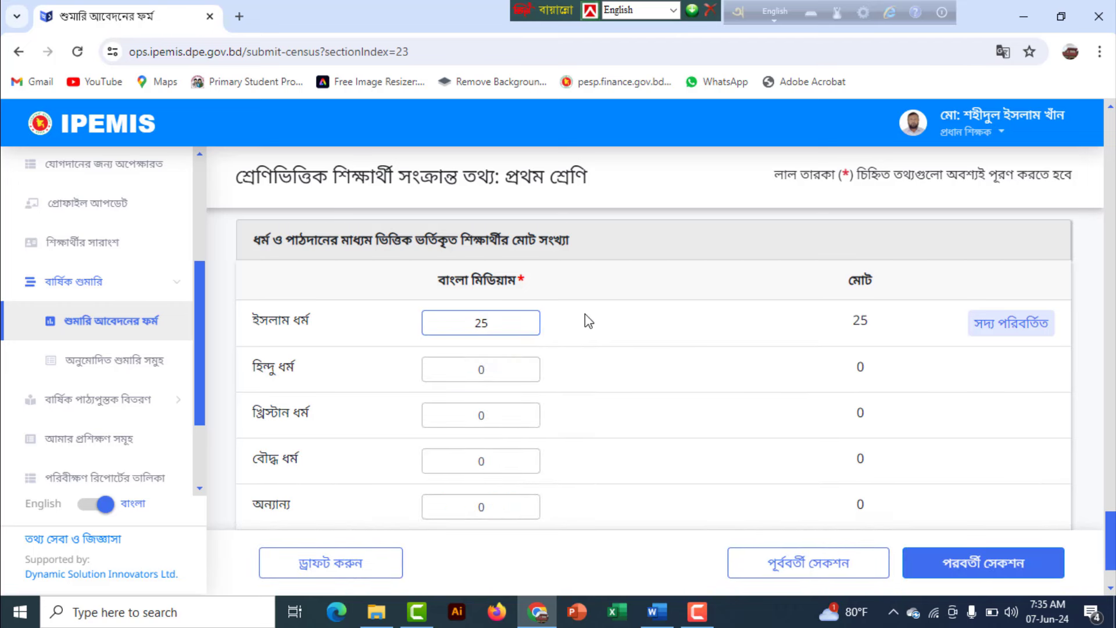
scroll(700, 401, "down", 2)
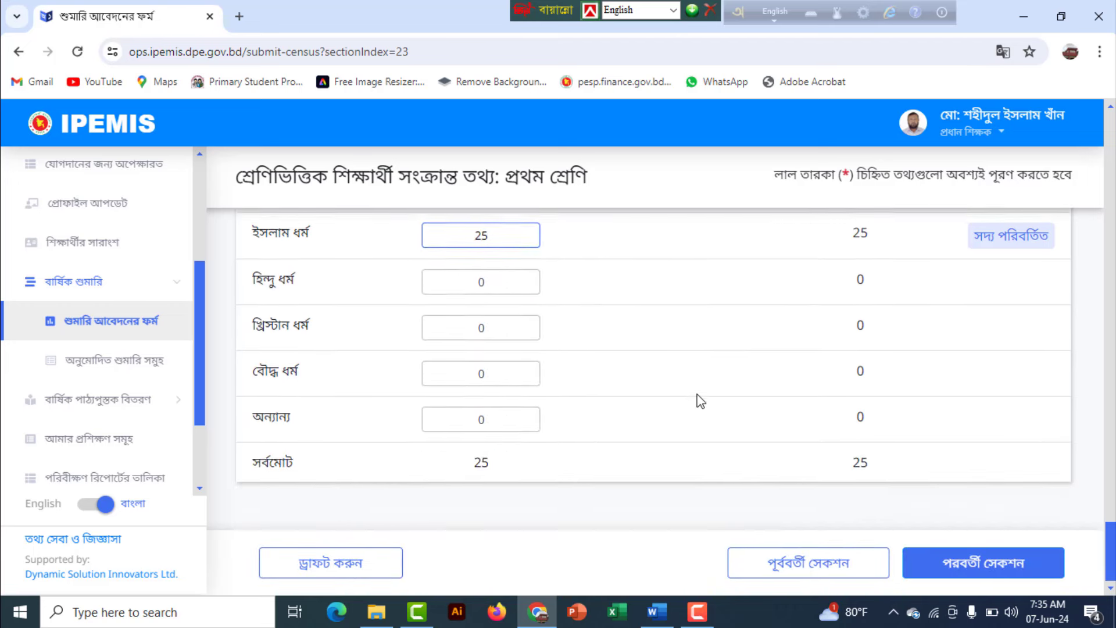
left_click(1007, 559)
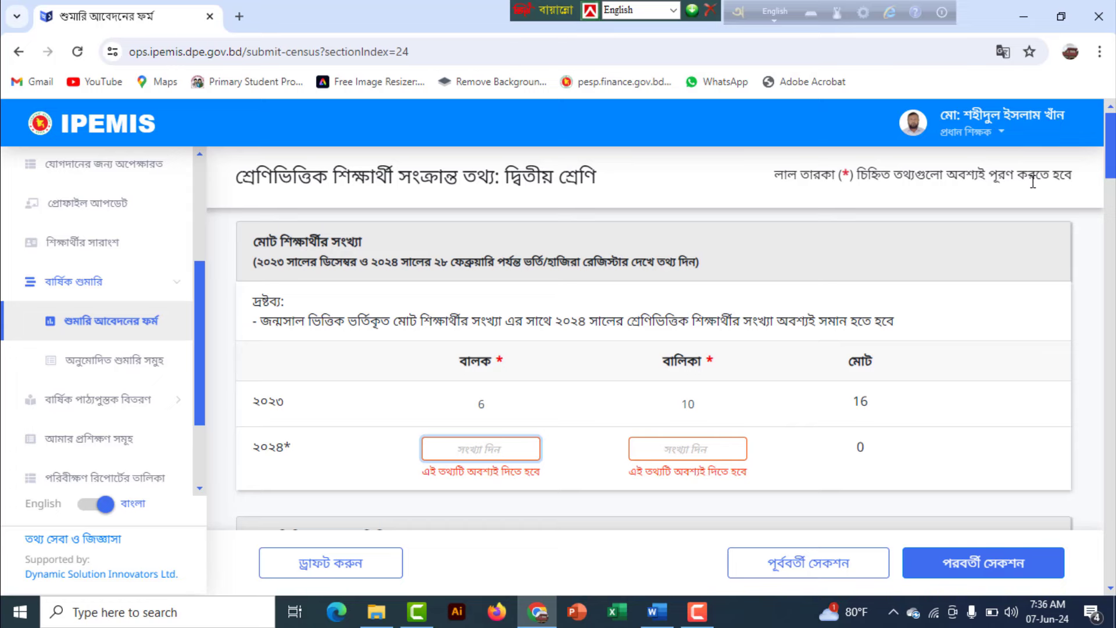
- In the approved posts (অনুমোদিত পদ) row of the teacher posts table, enter 4 assistant teachers and 1 pre-primary teacher
scroll(726, 323, "down", 2)
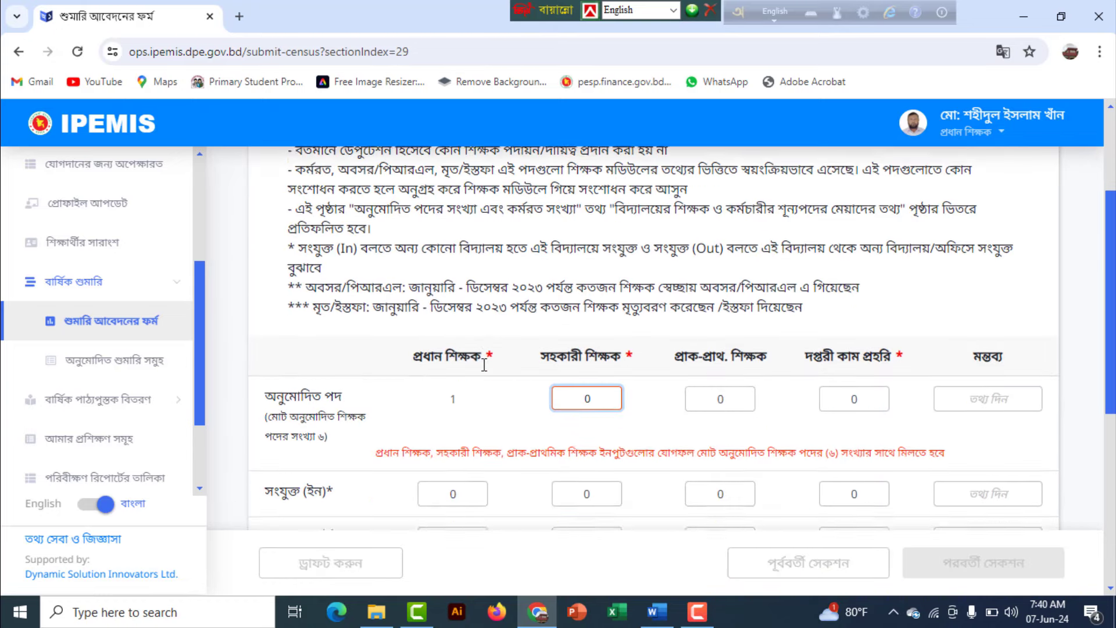
scroll(484, 365, "down", 3)
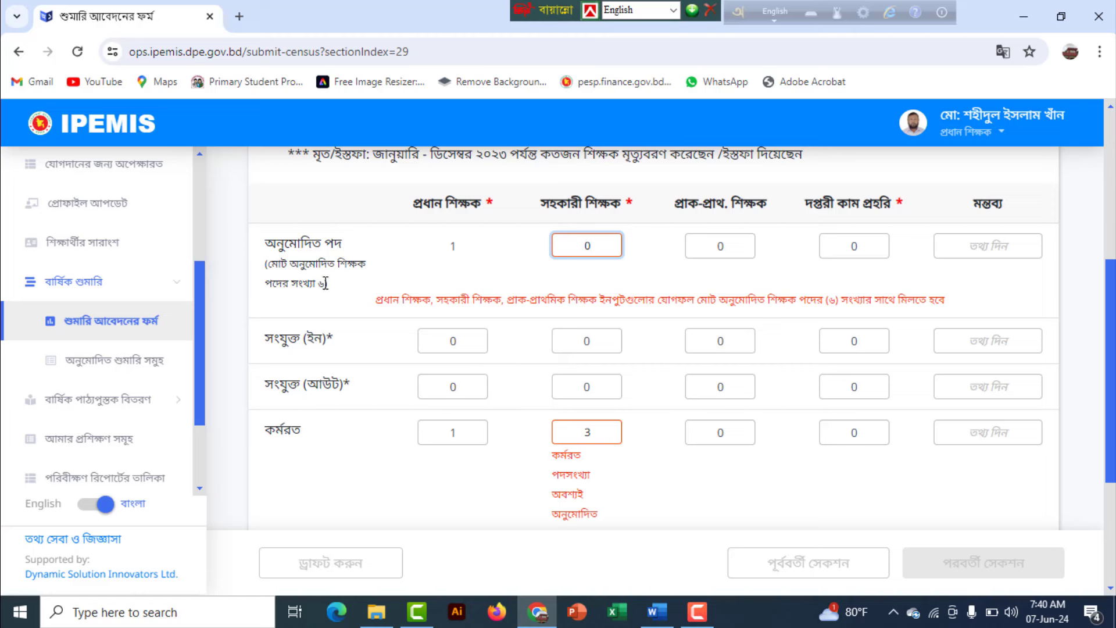
left_click_drag(606, 246, 565, 243)
type("4")
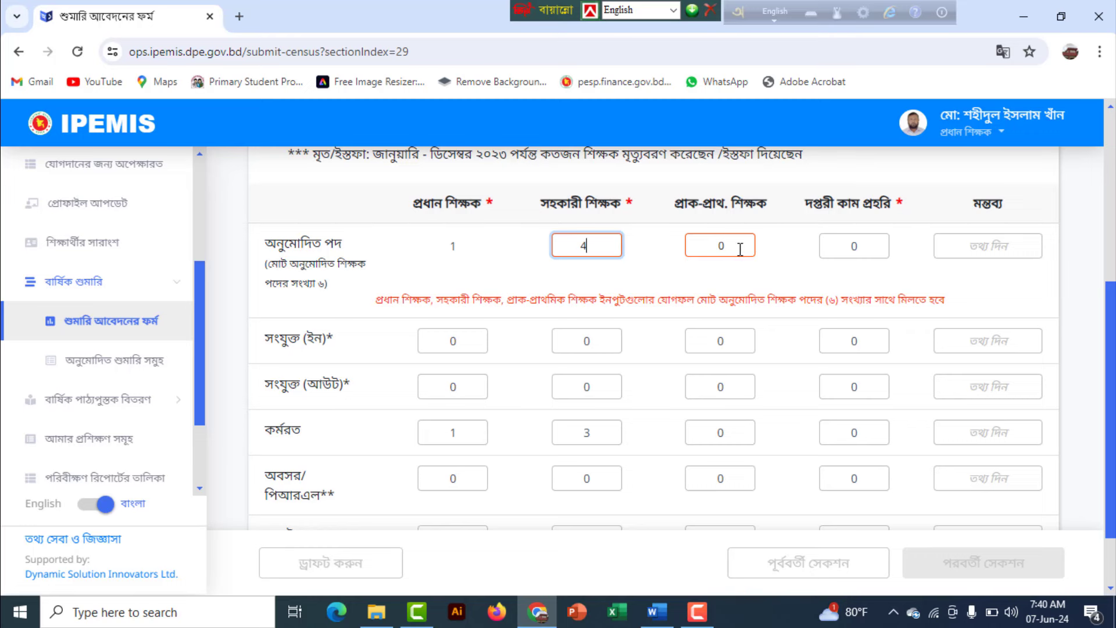
left_click_drag(740, 249, 709, 248)
type("1")
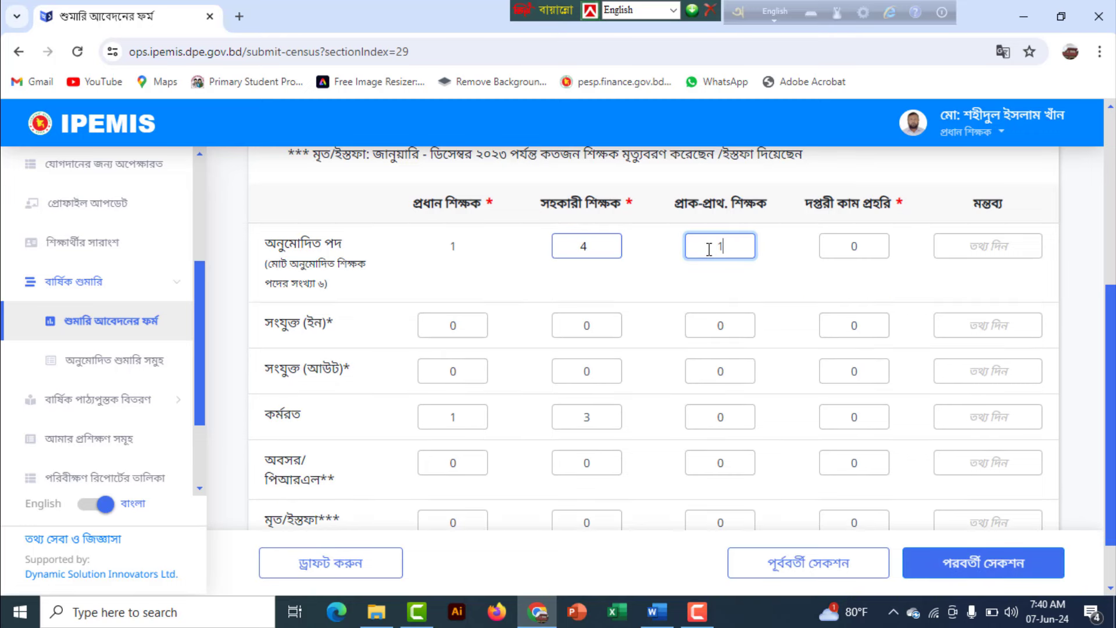
- Set the remarks (মন্তব্য) to N/A for the approved posts, attached in (সংযুক্ত ইন) and attached out (সংযুক্ত আউট) rows
left_click(986, 247)
left_click(990, 285)
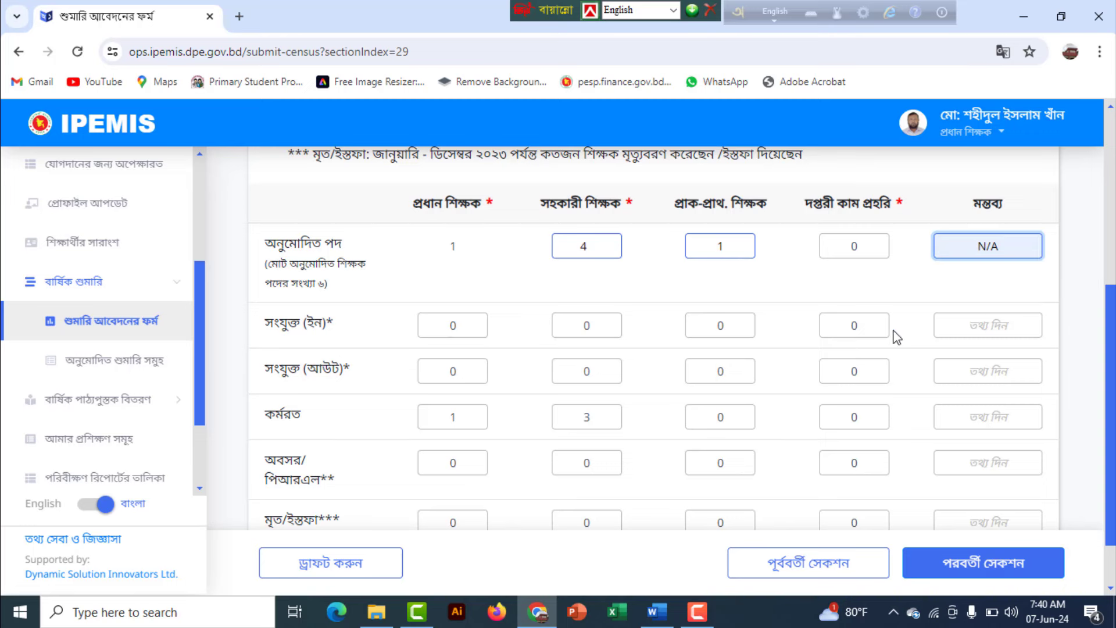
scroll(428, 317, "down", 1)
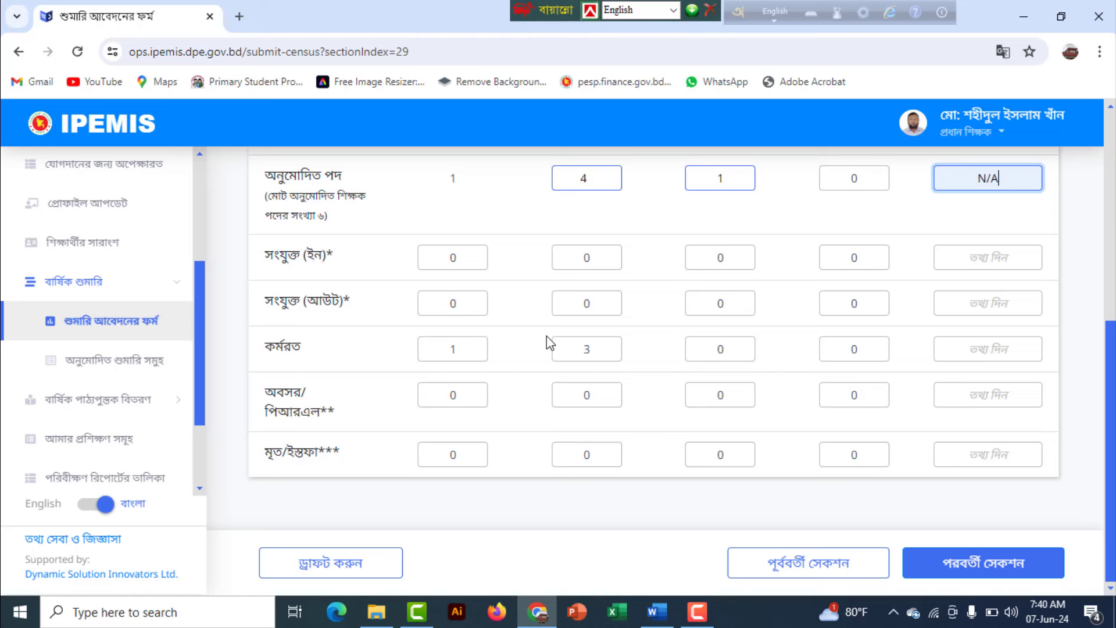
left_click(1001, 260)
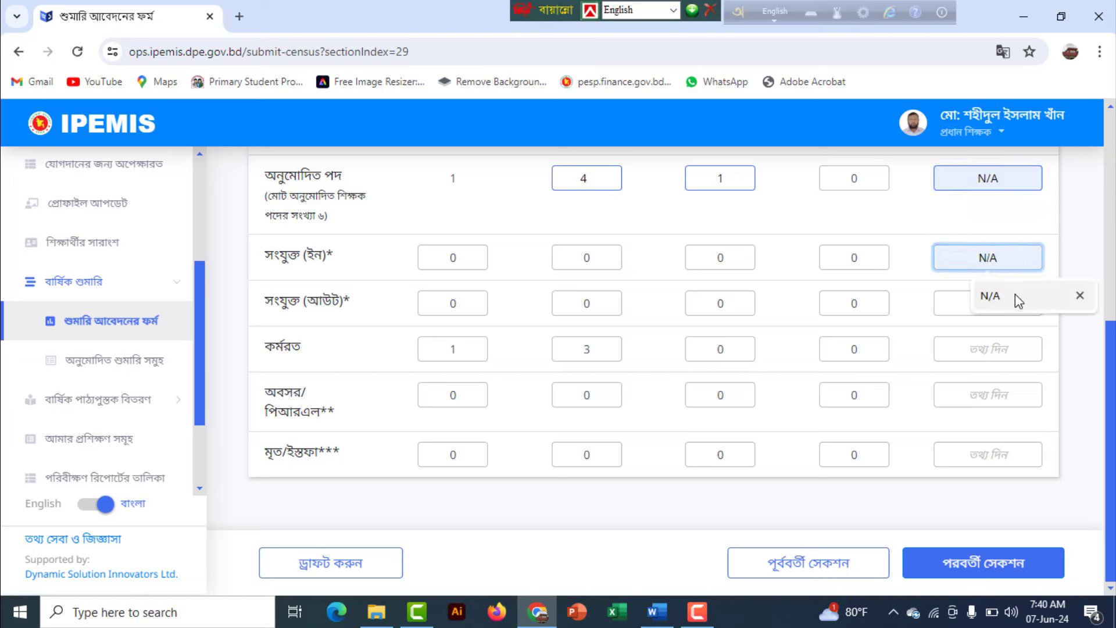
left_click(1015, 294)
left_click(992, 302)
left_click(1004, 355)
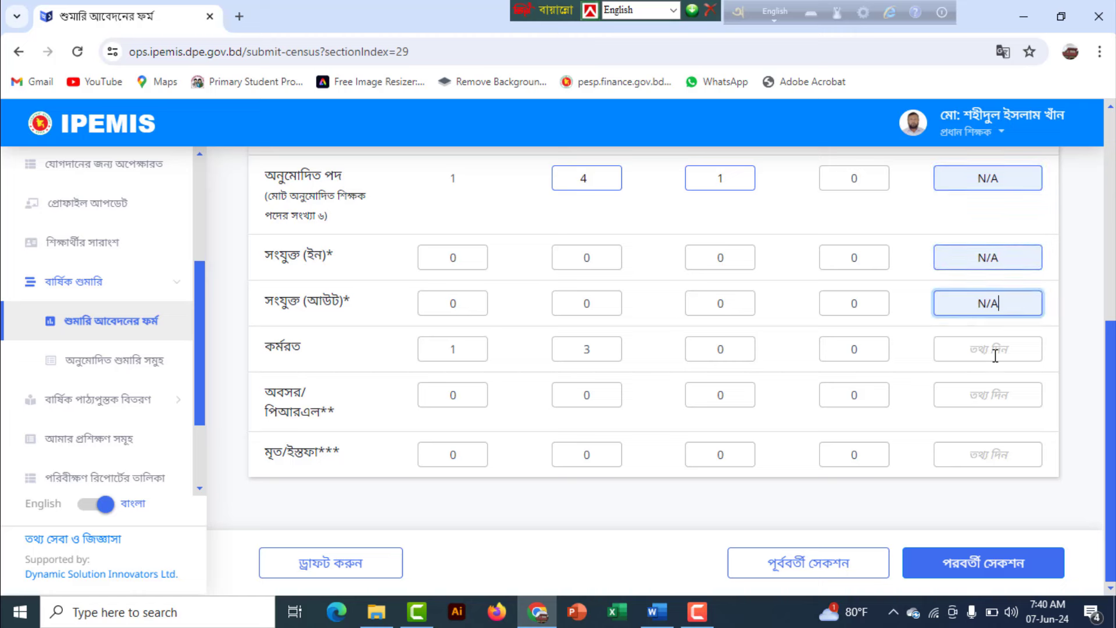
- Set the remarks to N/A for the working (কর্মরত), retired/PRL and deceased/resigned rows, and advance to the vacant post duration section
left_click(997, 349)
left_click(999, 387)
left_click(1000, 402)
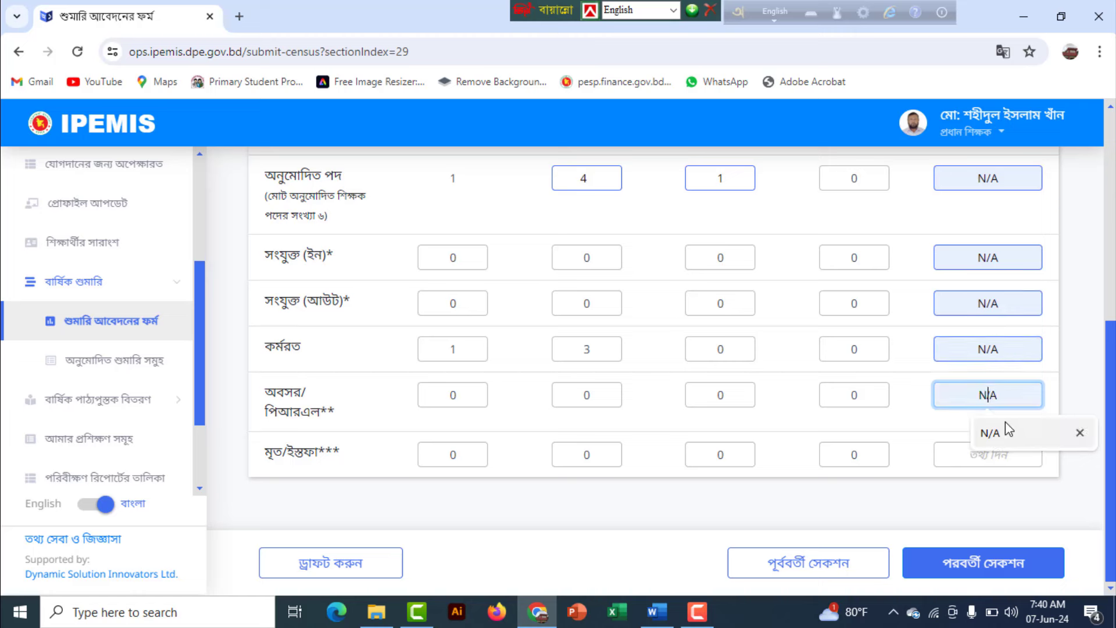
left_click(1007, 432)
left_click(990, 457)
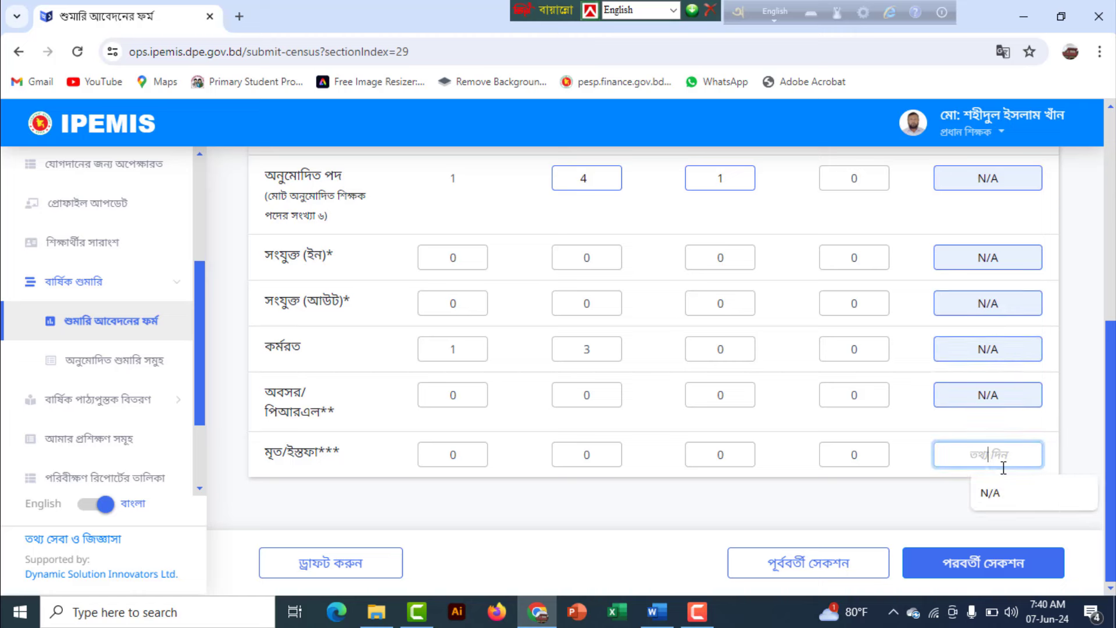
left_click(1010, 492)
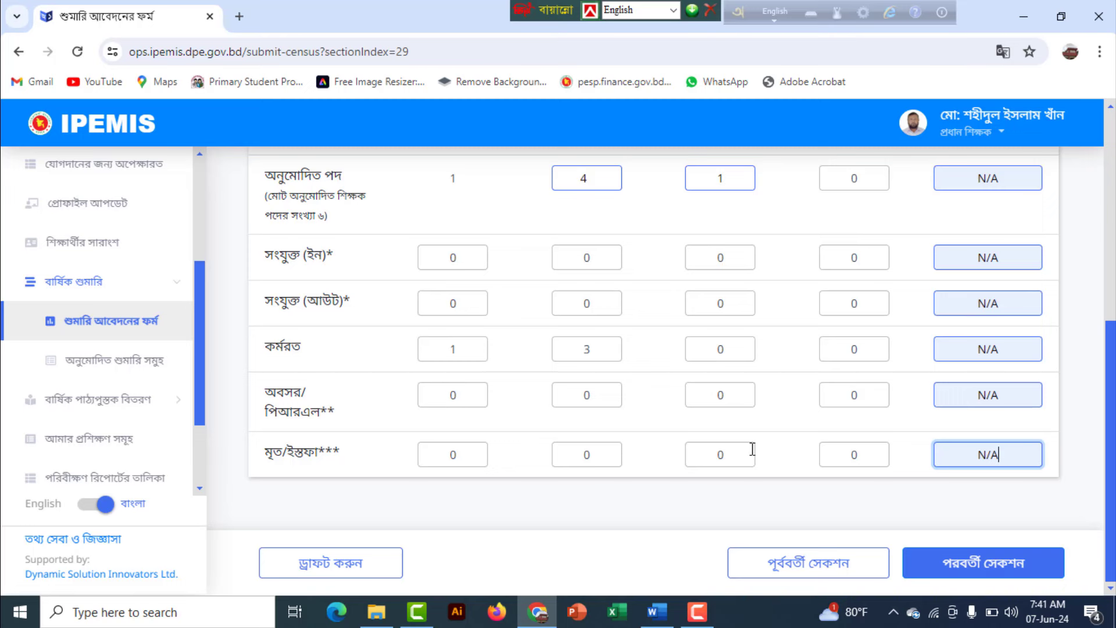
scroll(1053, 506, "up", 1)
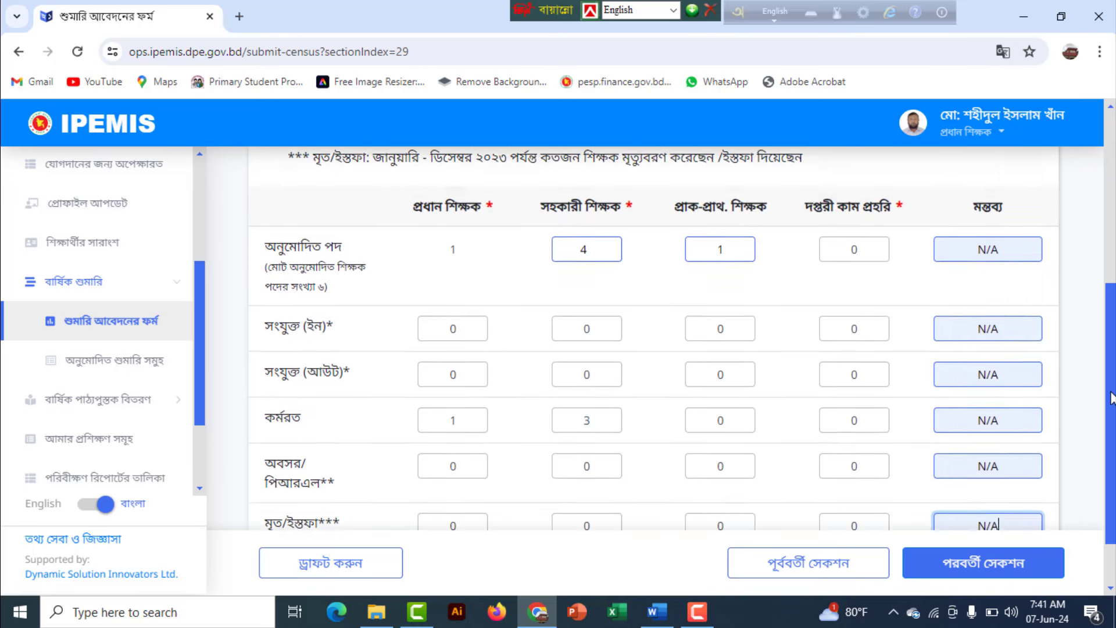
scroll(1053, 506, "down", 1)
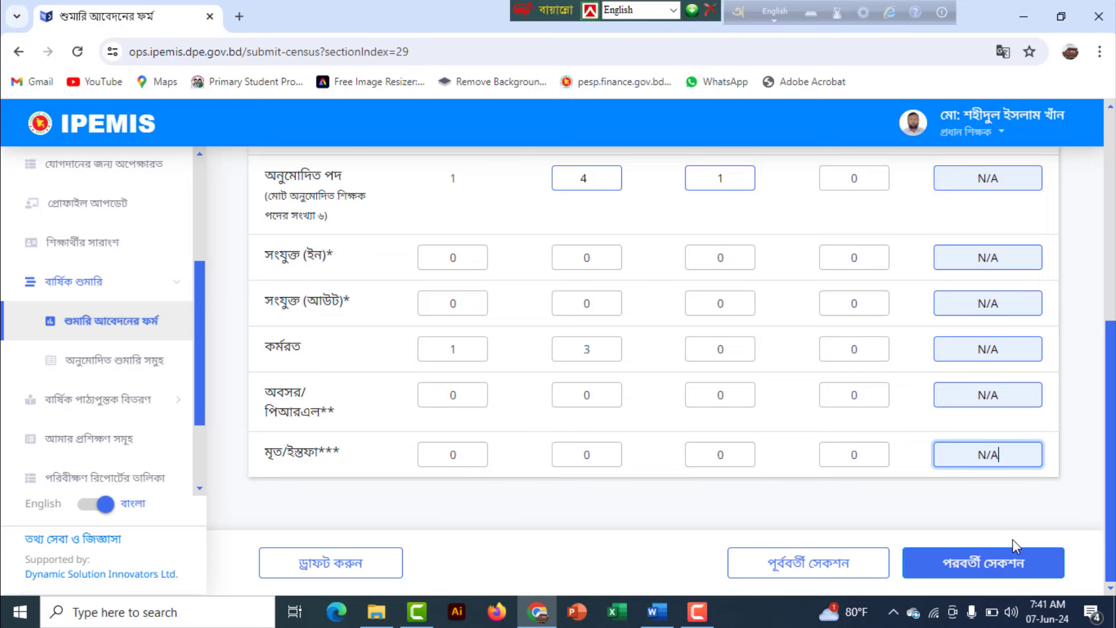
left_click(1008, 559)
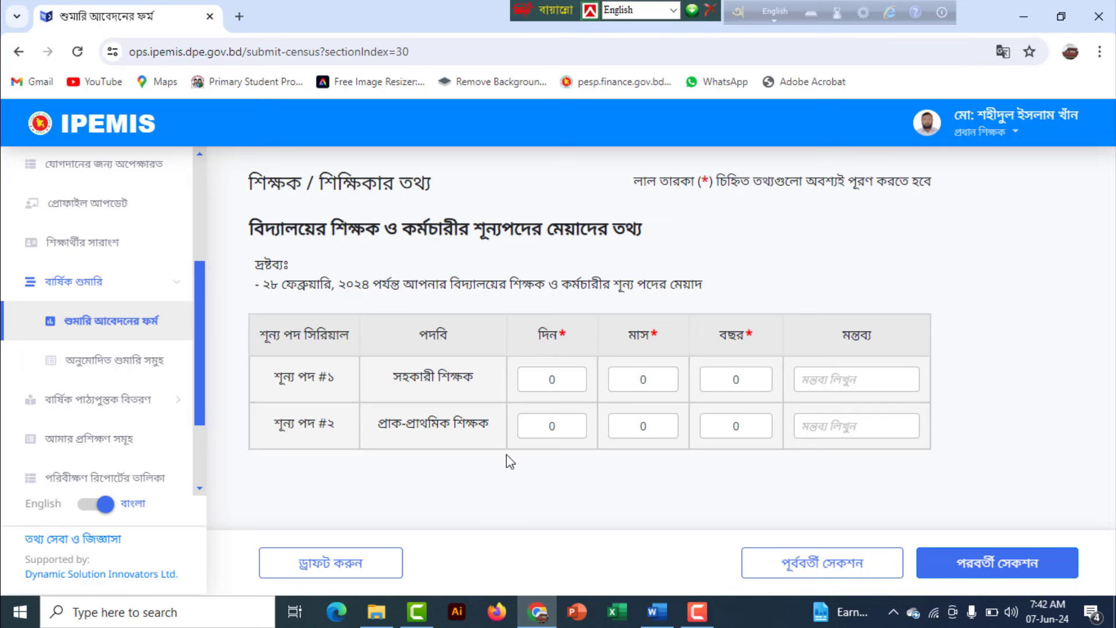
- Advance to the detailed teacher information section and set posted at this school (এ বিদ্যালয়ে পদায়িত) to হ্যাঁ for teacher #১
left_click(998, 564)
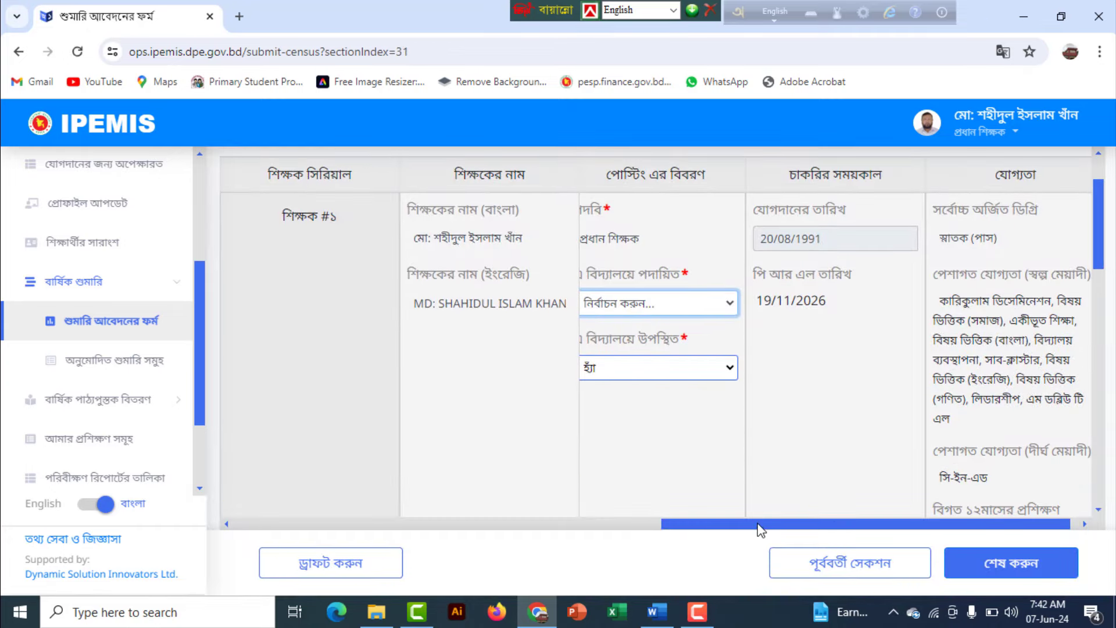
left_click_drag(760, 525, 656, 531)
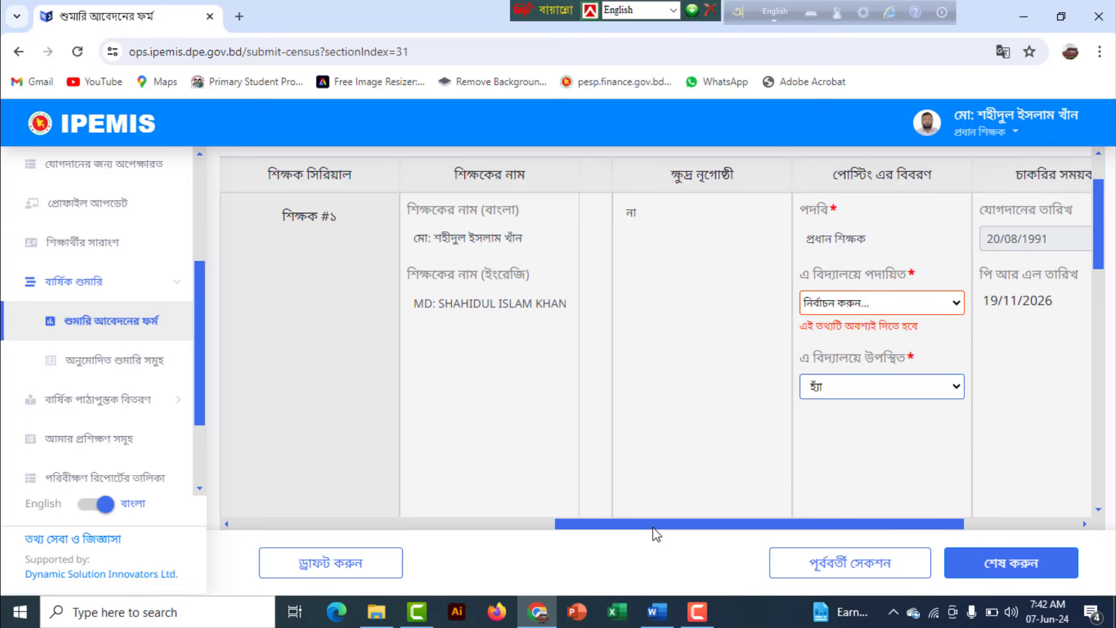
left_click(933, 311)
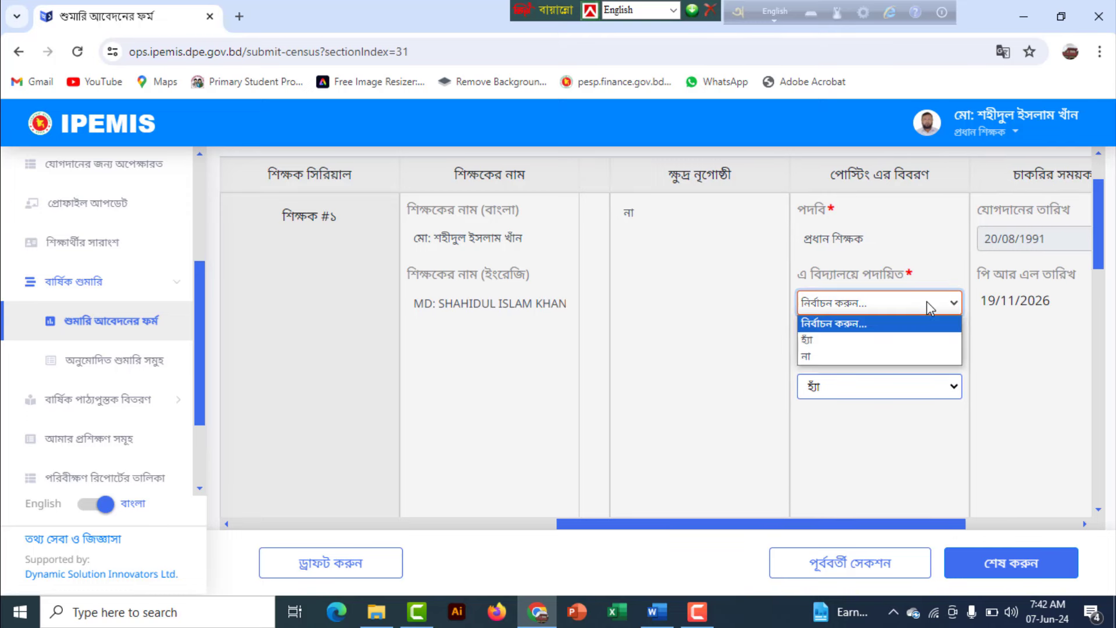
left_click(883, 343)
- Set posted at this school (এ বিদ্যালয়ে পদায়িত) to হ্যাঁ for teachers #২ and #৩
scroll(881, 349, "down", 5)
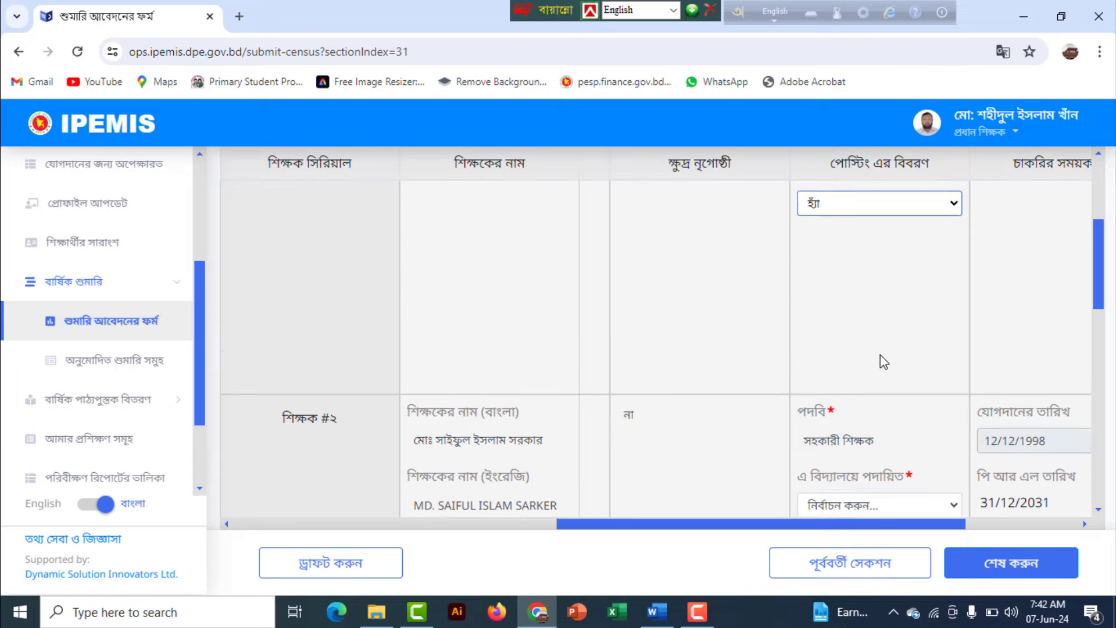
left_click(888, 429)
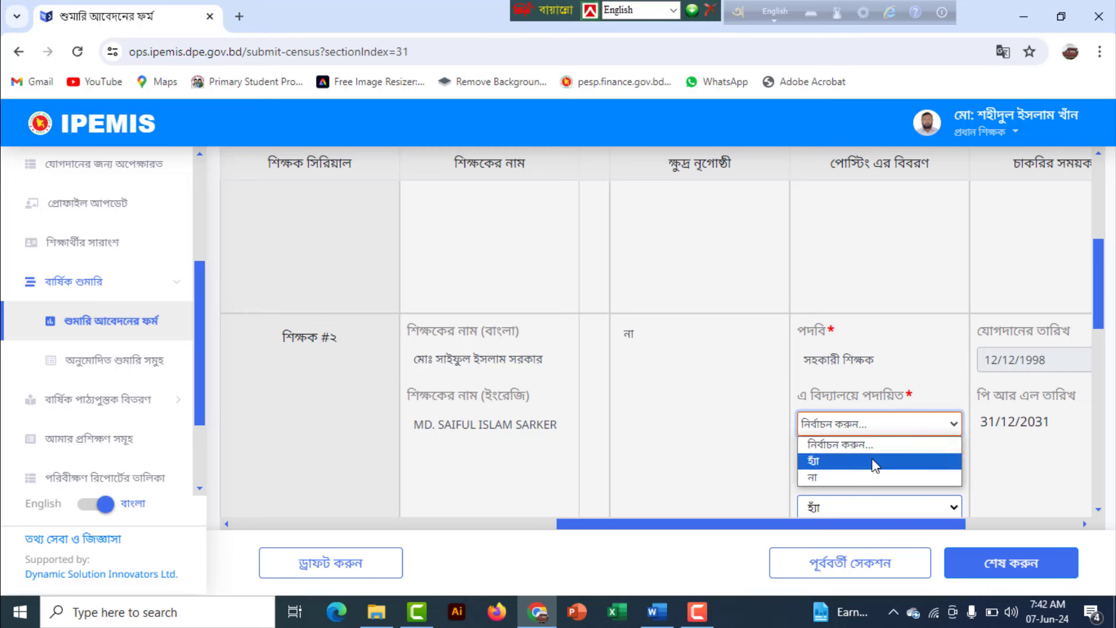
left_click(885, 461)
scroll(866, 447, "down", 4)
left_click(866, 431)
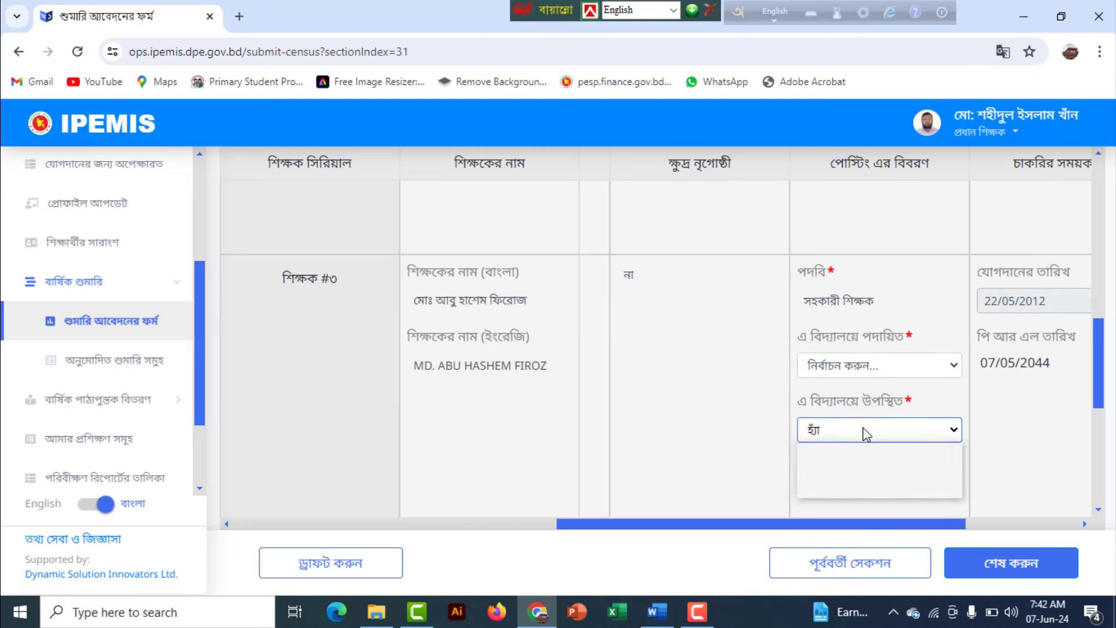
left_click(870, 367)
left_click(870, 367)
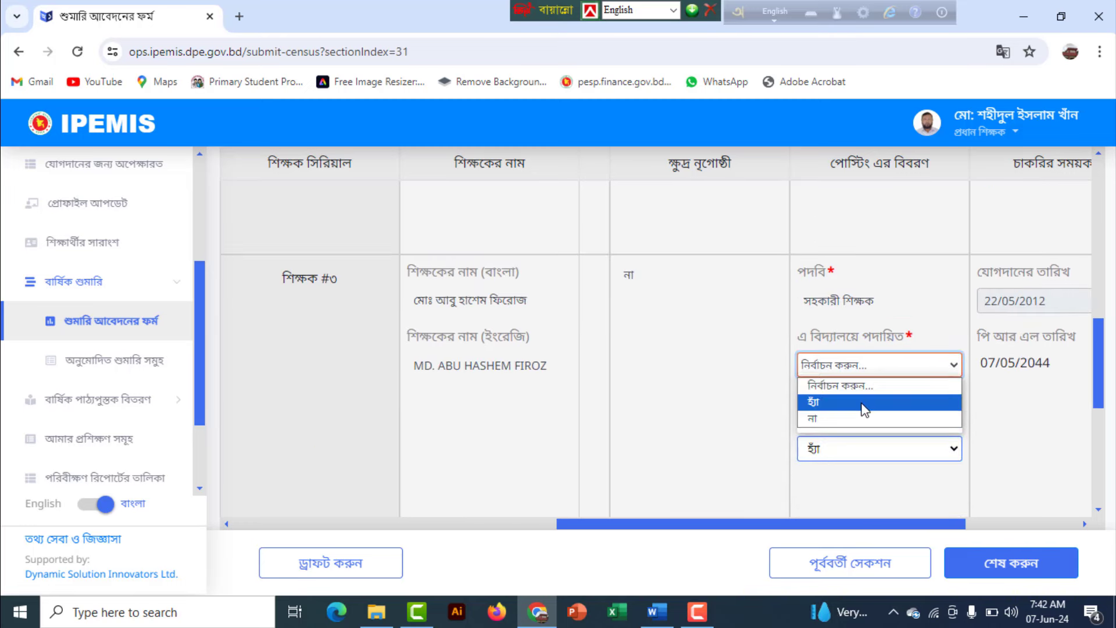
left_click(862, 401)
- Set posted at this school (এ বিদ্যালয়ে পদায়িত) to হ্যাঁ for teacher #৪ and save the census form as a draft
scroll(858, 433, "up", 5)
scroll(872, 402, "down", 7)
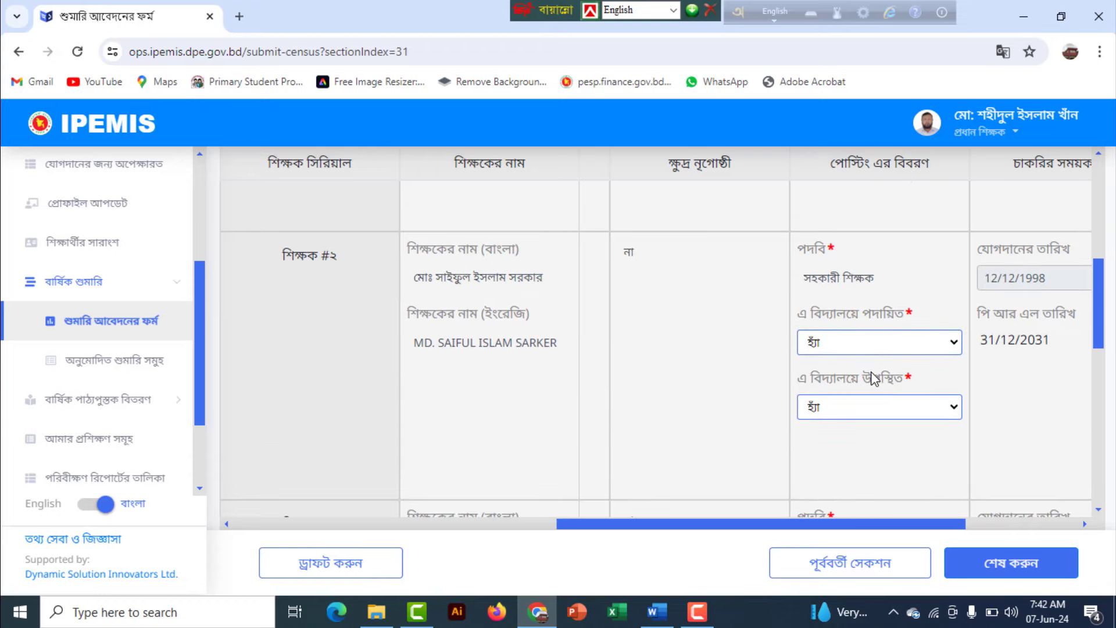
scroll(867, 404, "down", 5)
left_click(869, 367)
left_click(866, 400)
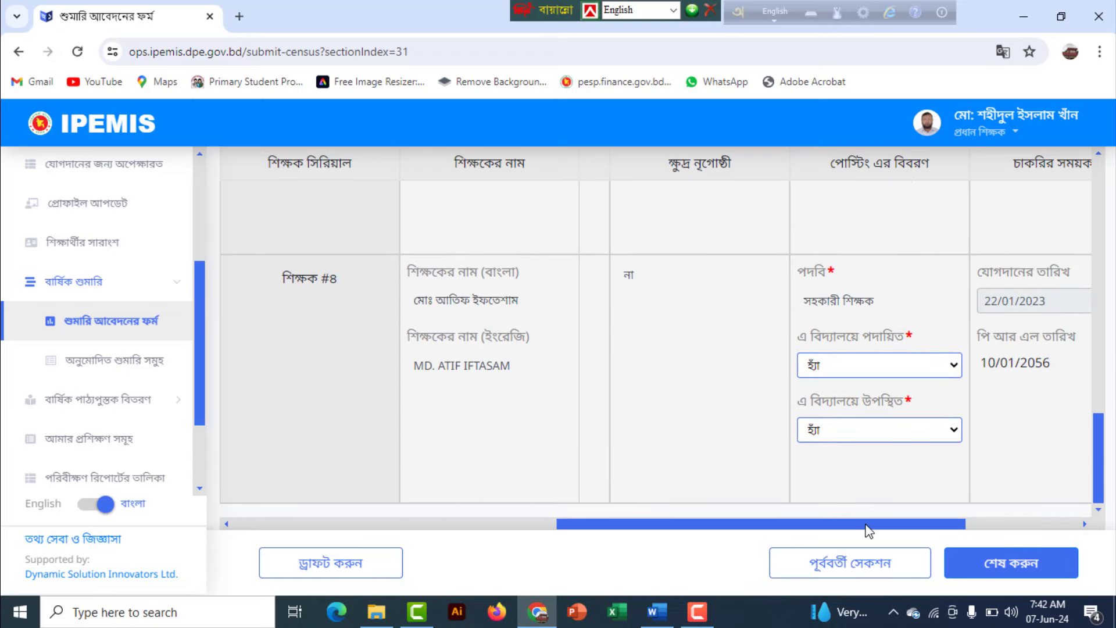
left_click_drag(868, 524, 1036, 525)
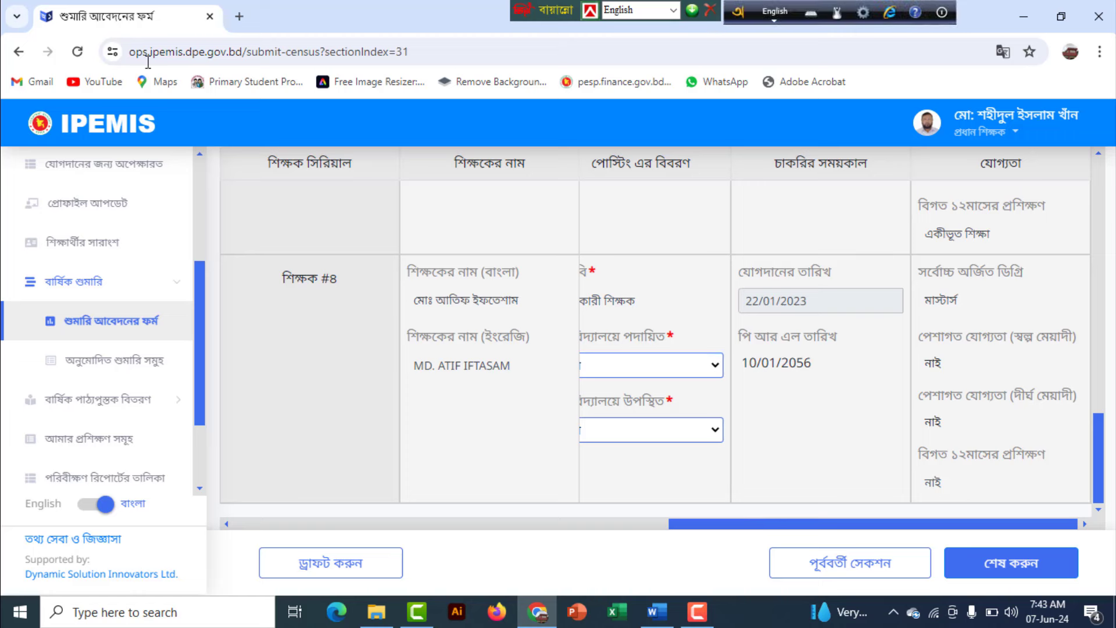
left_click(368, 555)
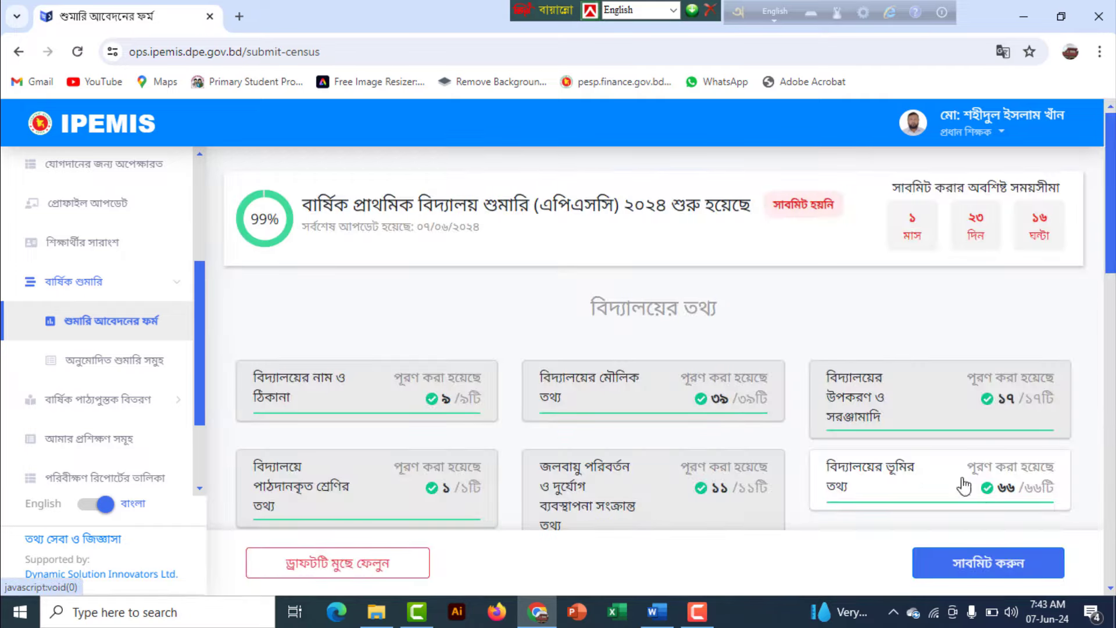
- Review the census overview from the school information to the teacher information, checking how many fields each section has filled in
scroll(633, 331, "down", 3)
scroll(631, 325, "down", 10)
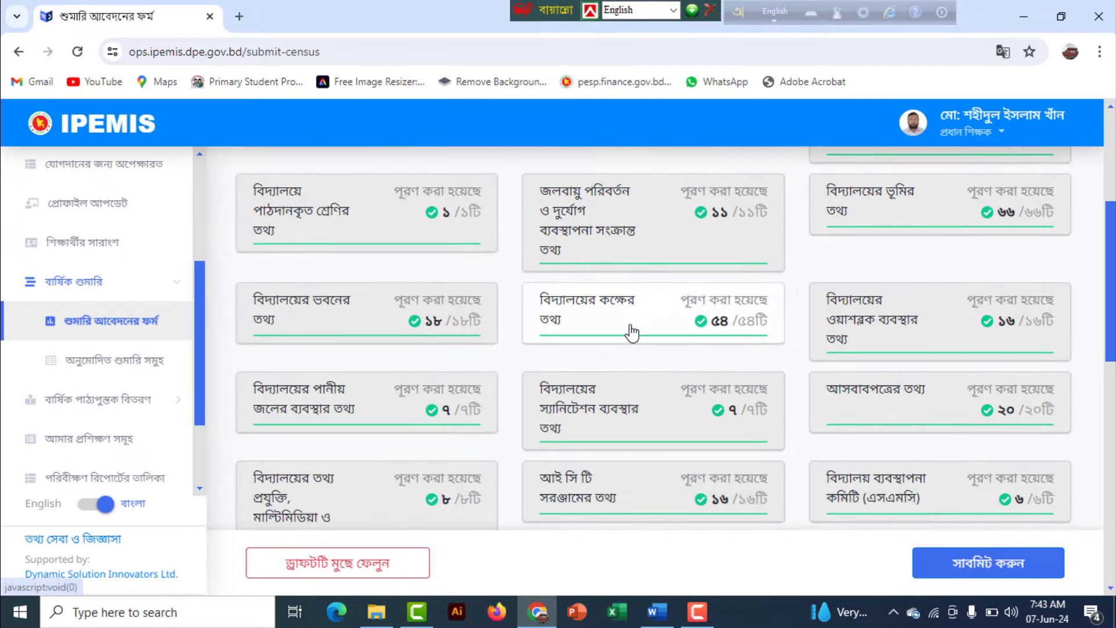
scroll(631, 326, "down", 3)
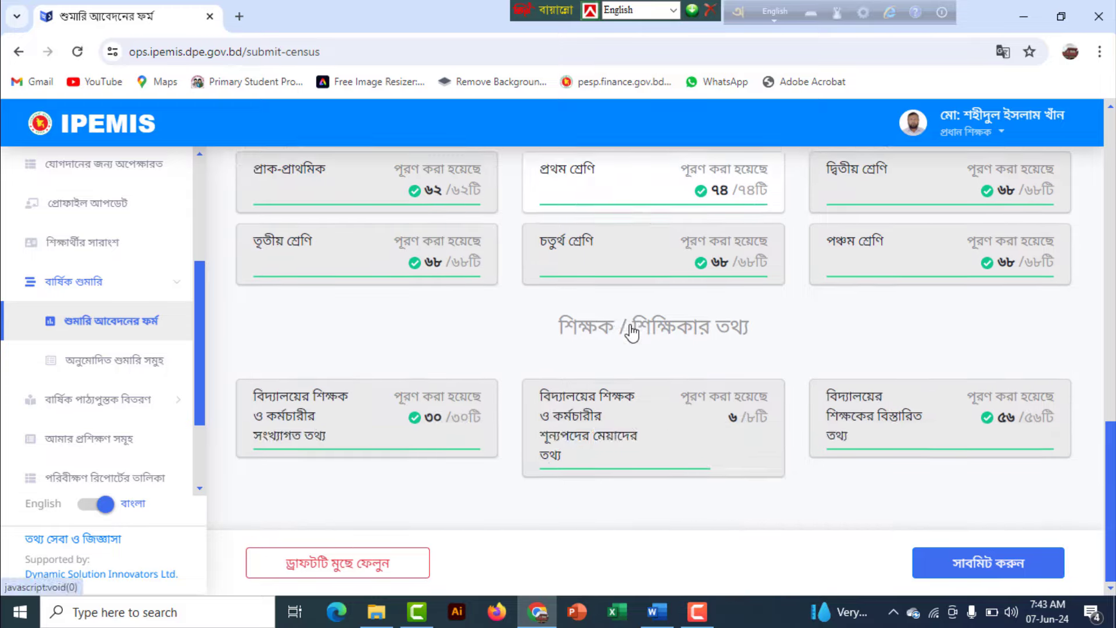
scroll(632, 325, "up", 6)
scroll(631, 325, "down", 5)
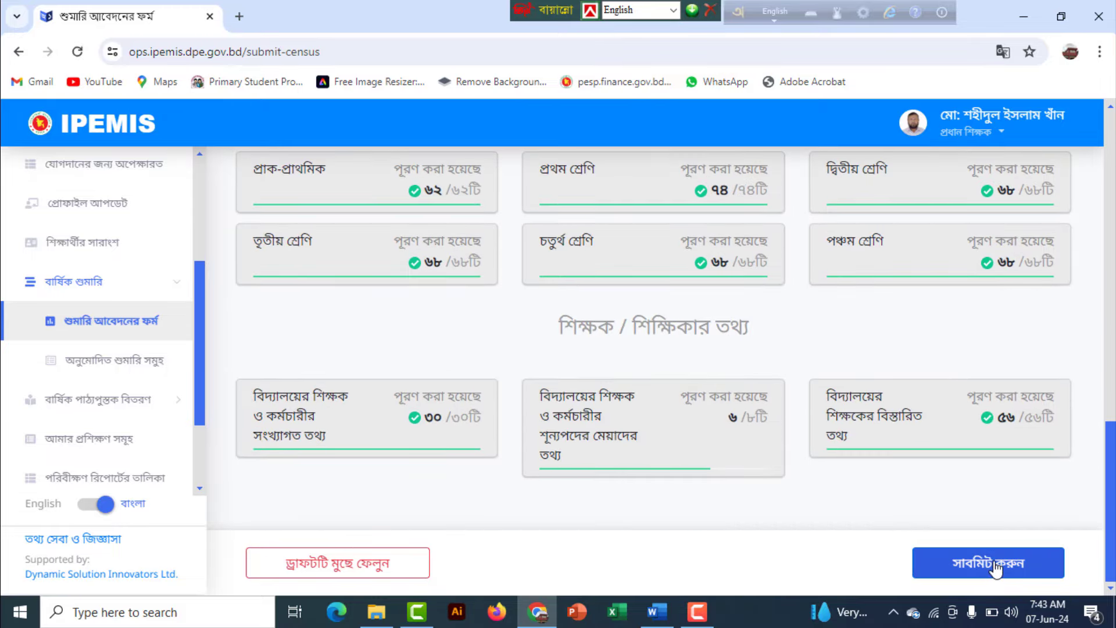
scroll(945, 500, "up", 7)
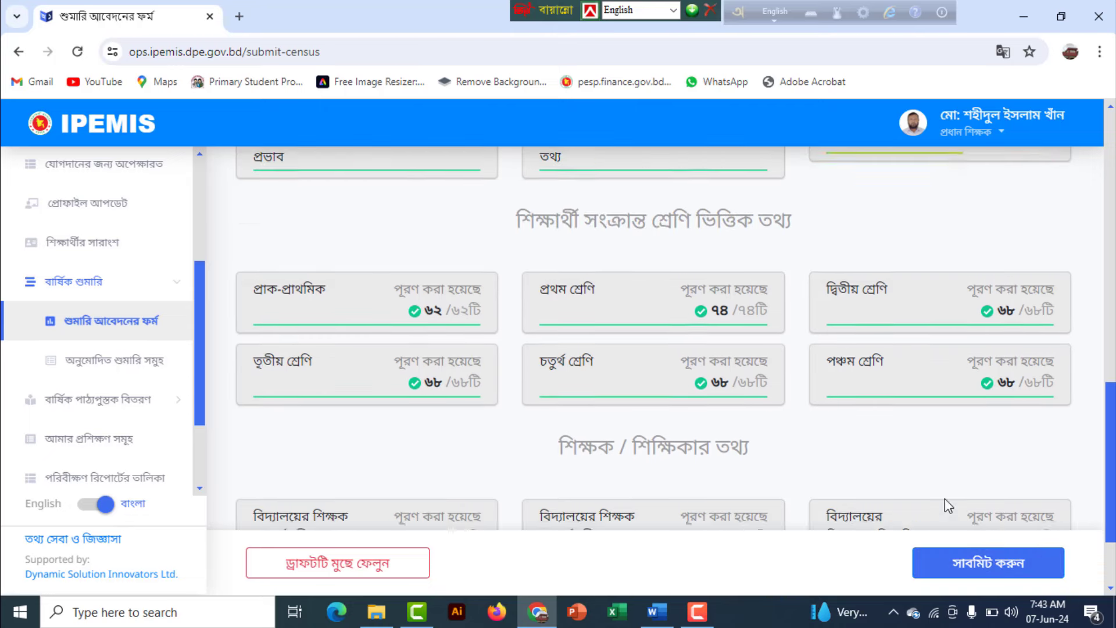
scroll(715, 428, "up", 7)
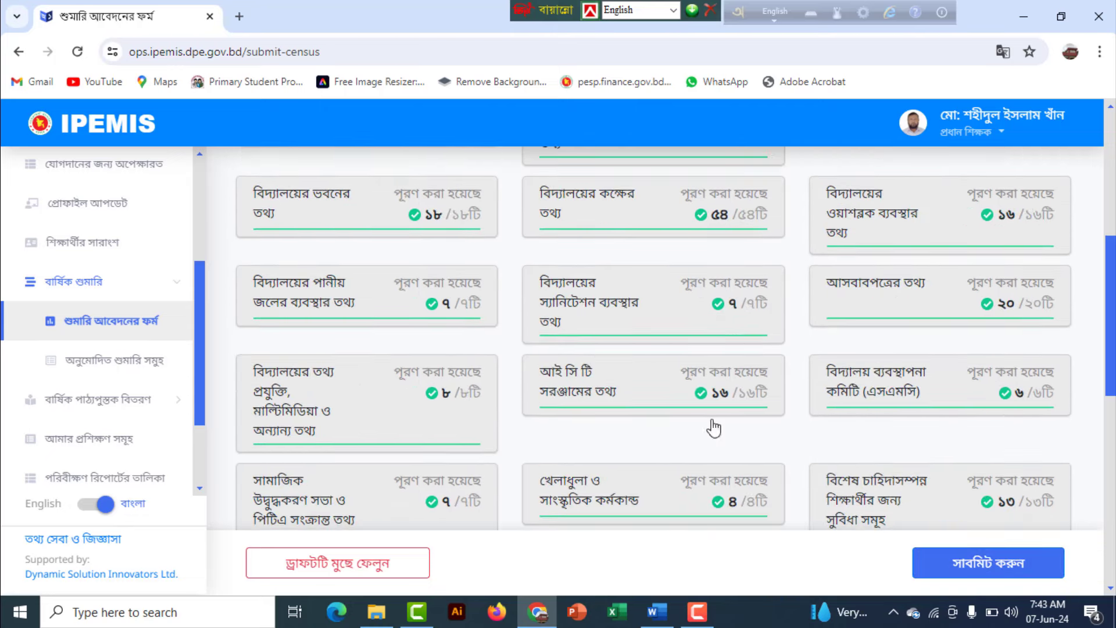
scroll(727, 347, "up", 2)
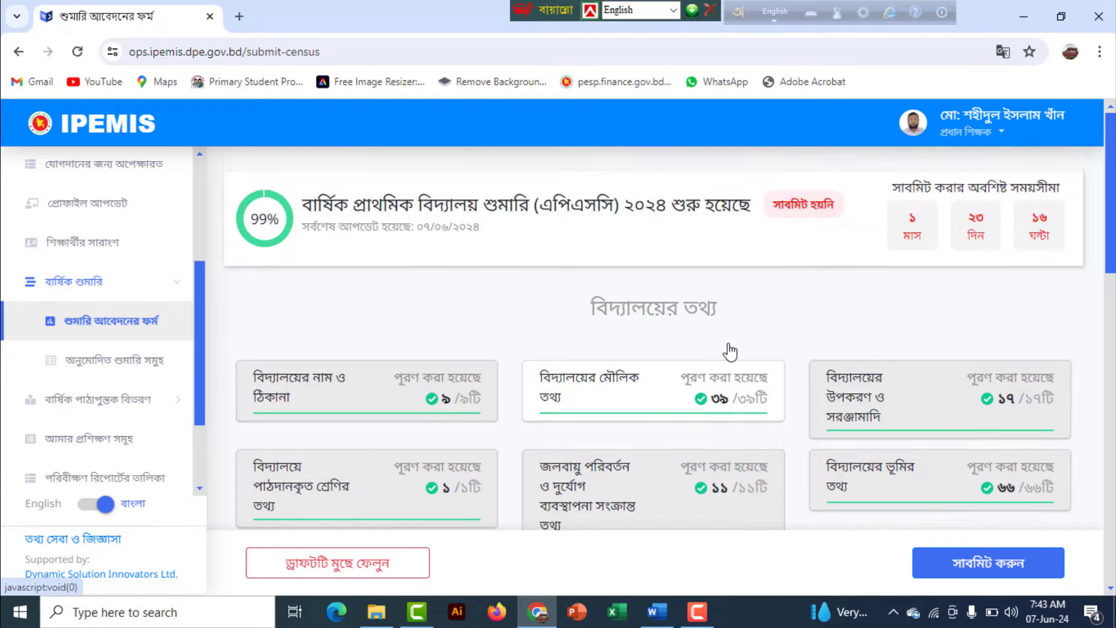
scroll(728, 343, "down", 3)
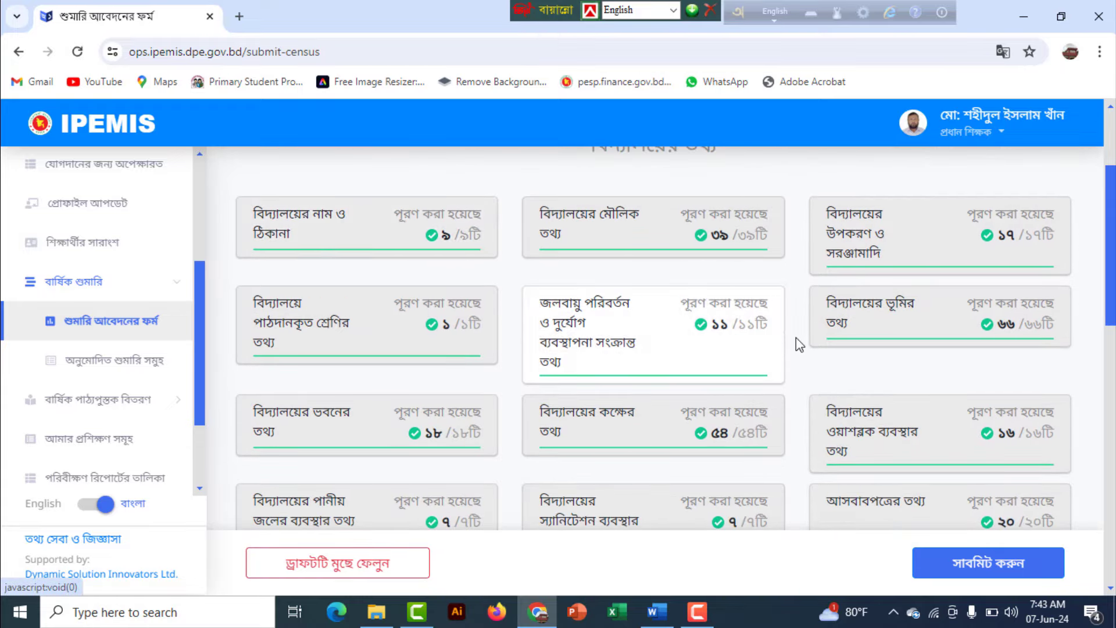
scroll(800, 345, "down", 1)
scroll(797, 338, "down", 4)
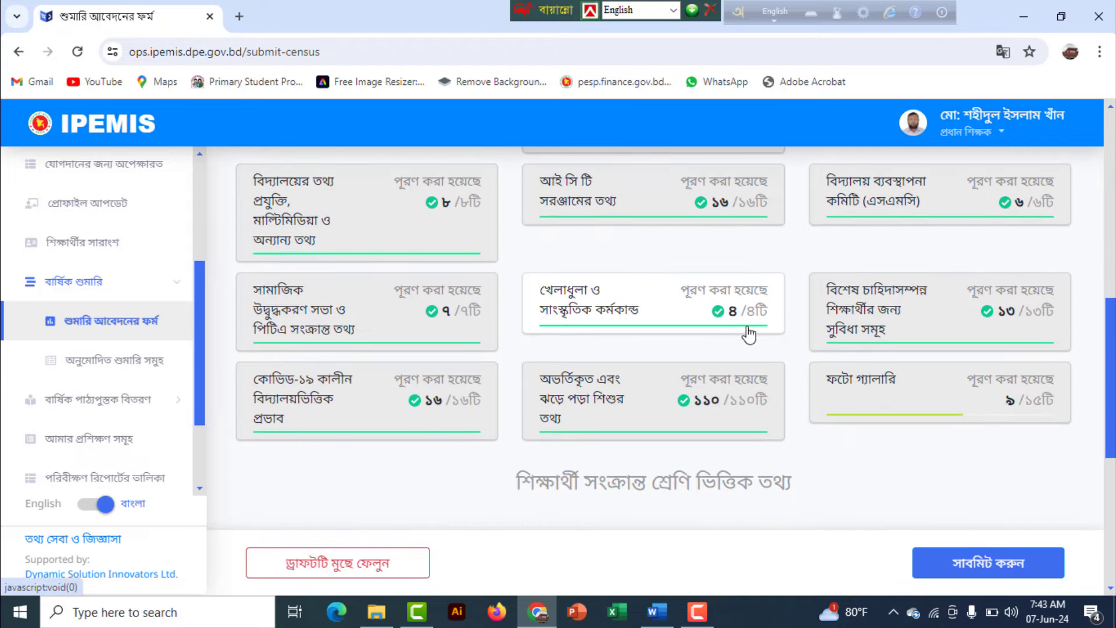
scroll(749, 337, "down", 2)
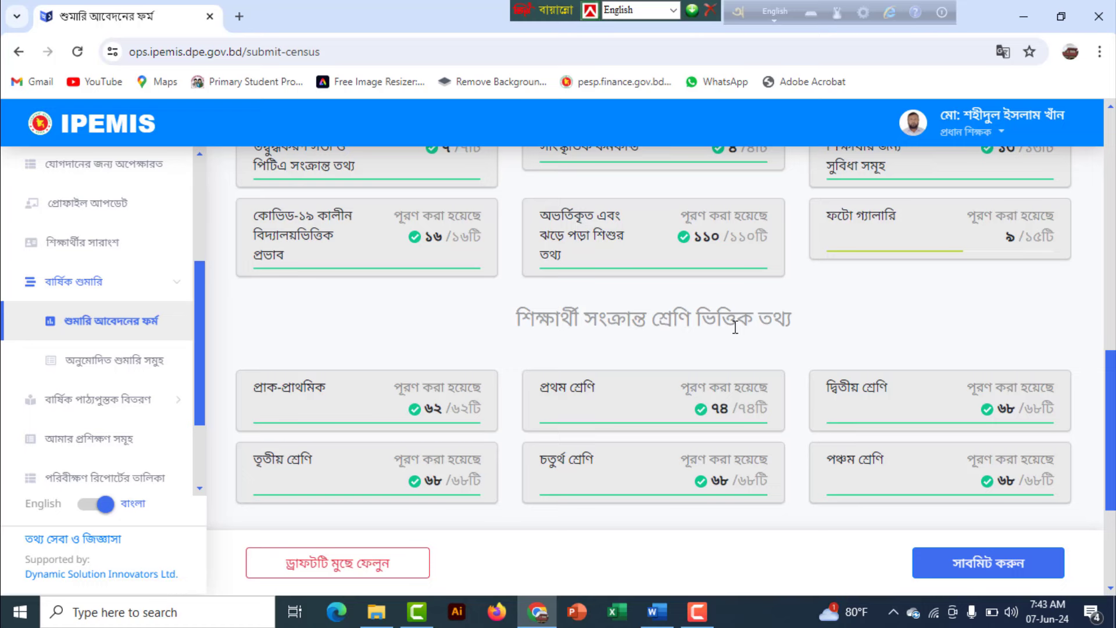
scroll(735, 327, "down", 3)
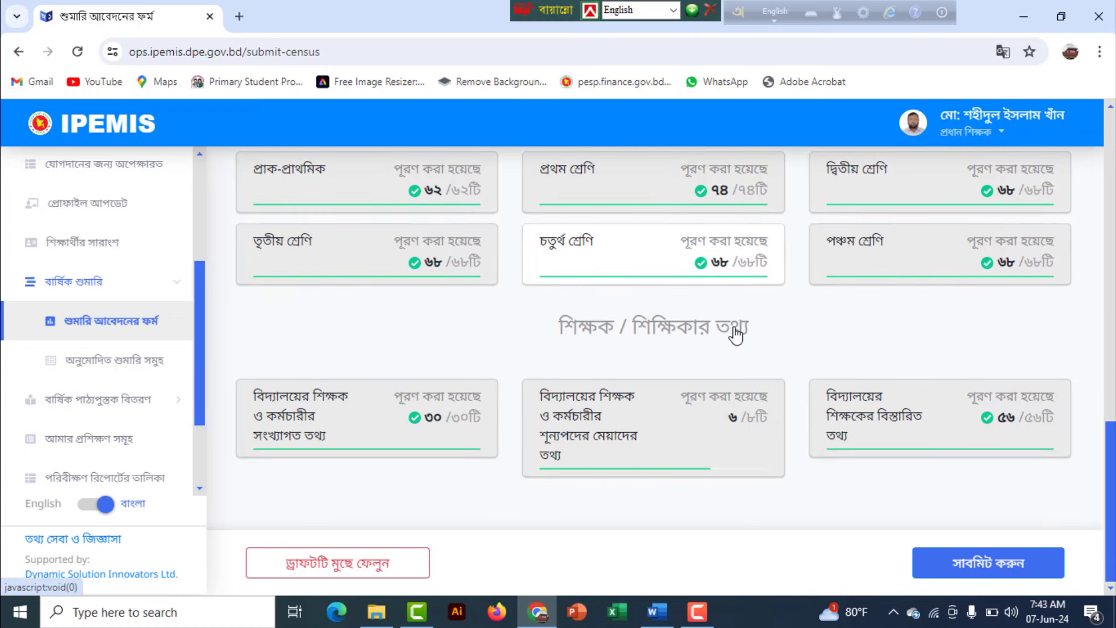
- Open the vacant post duration section (শূন্যপদের মেয়াদের তথ্য) for teachers and staff and save it as a draft
left_click(631, 440)
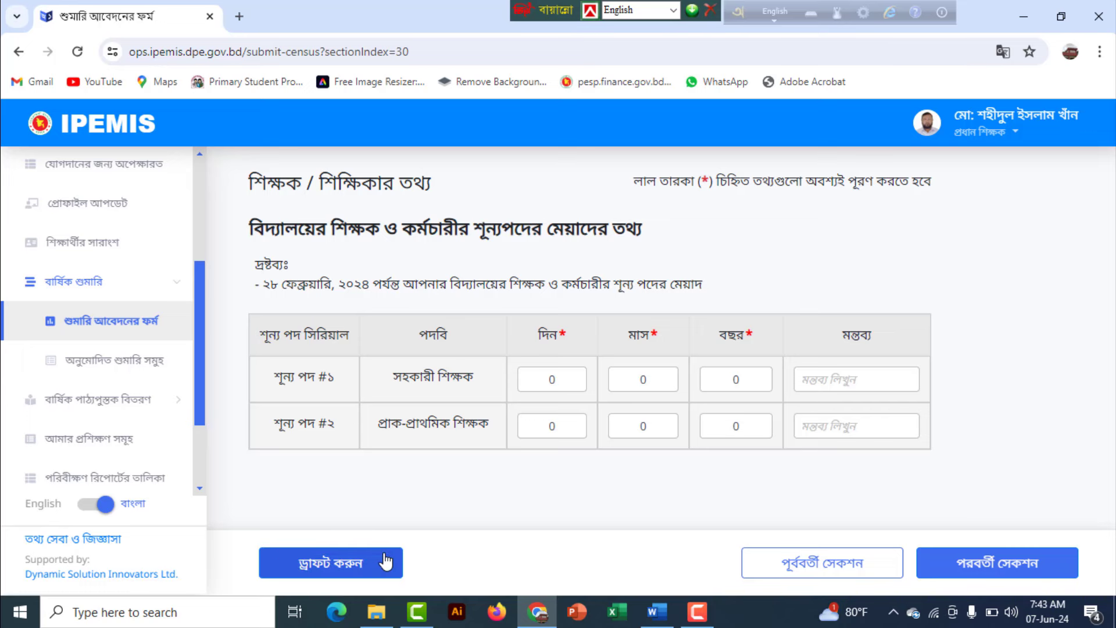
left_click(384, 562)
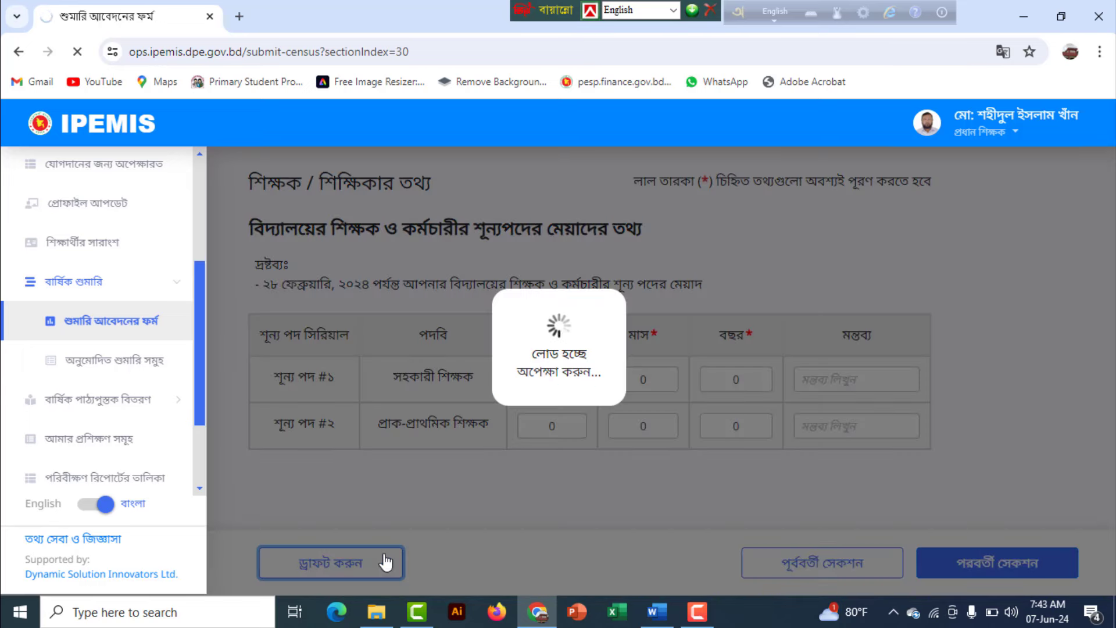